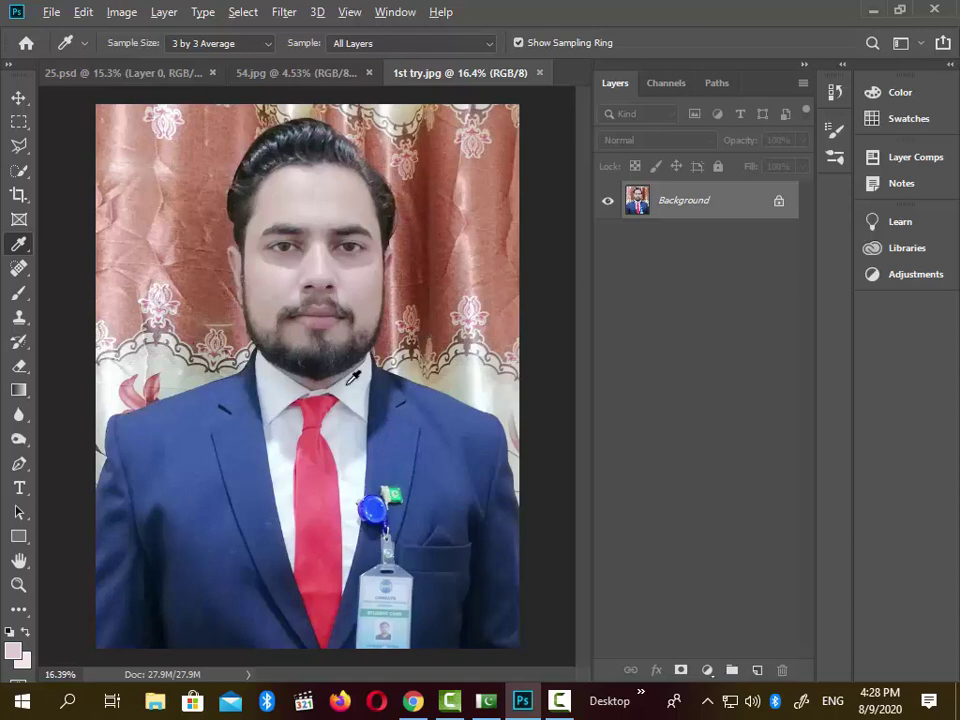
# - Examine the original portrait in 1st try.jpg and the face in the white-background version 54.jpg
pyautogui.scroll(-6, 352, 378)
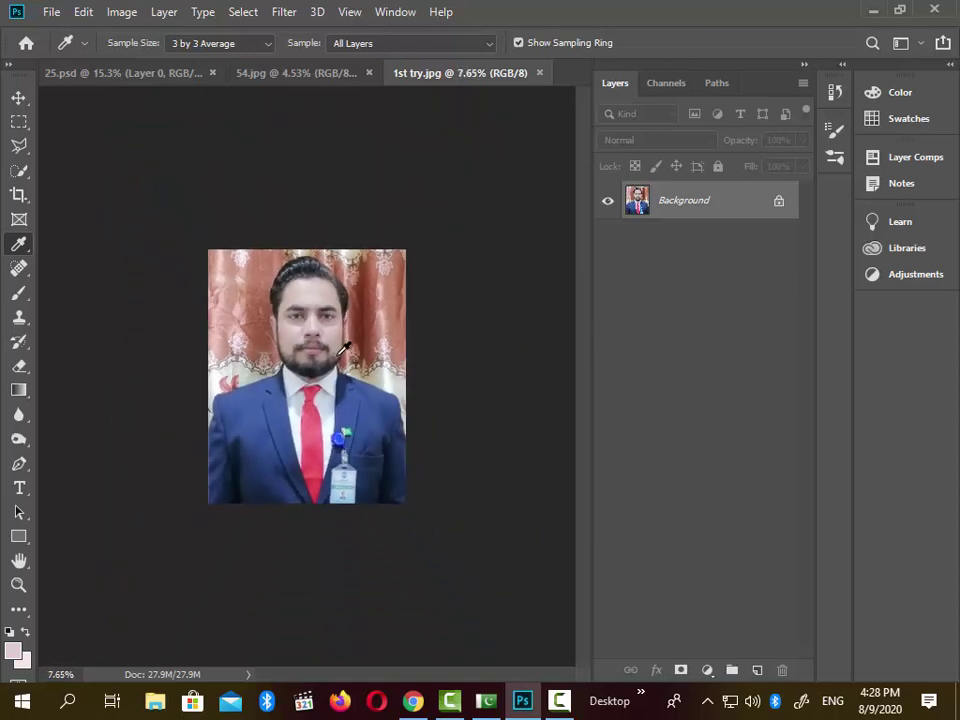
pyautogui.scroll(-2, 342, 352)
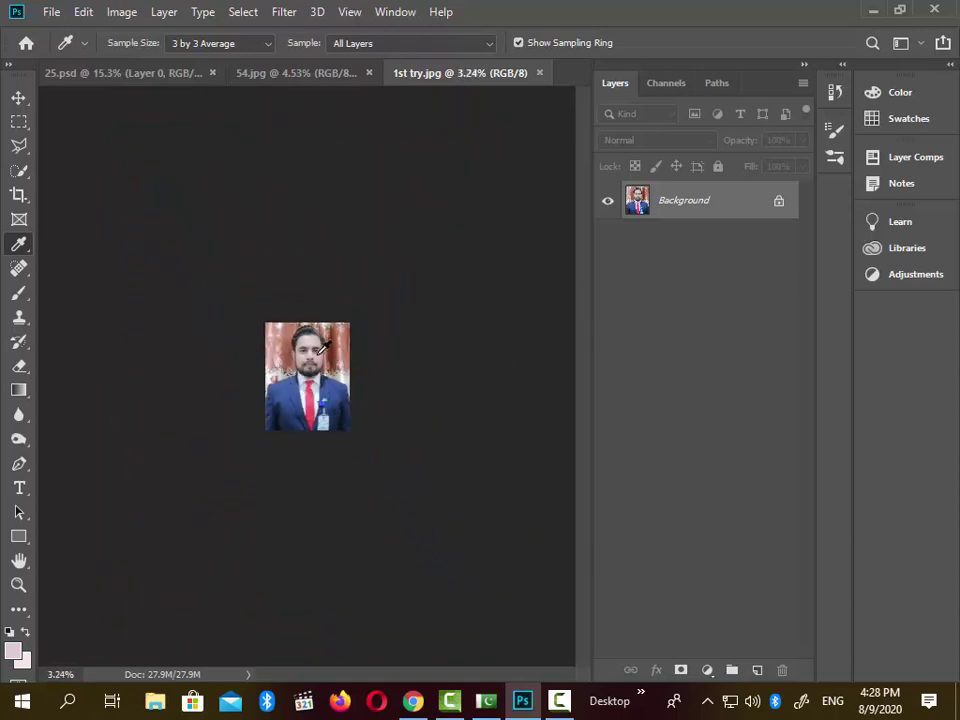
pyautogui.scroll(2, 317, 348)
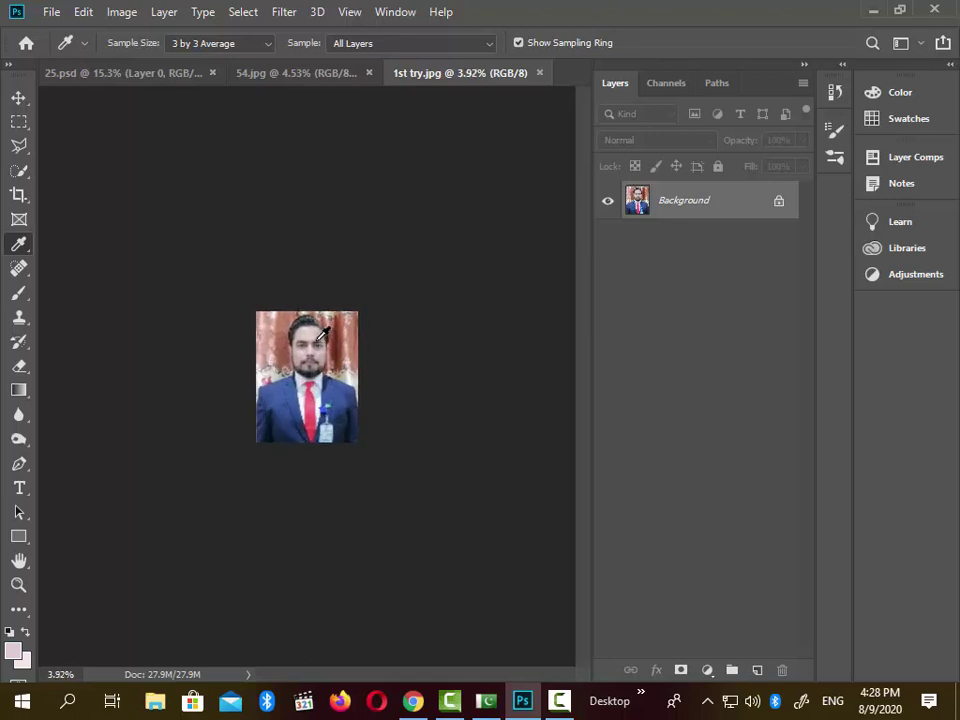
pyautogui.scroll(2, 322, 327)
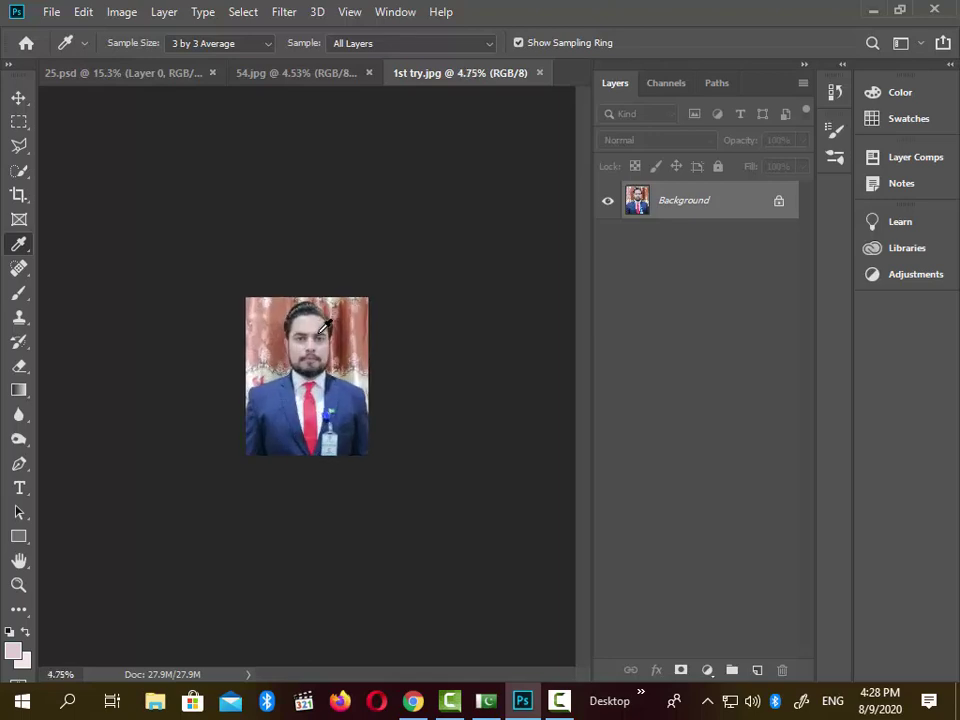
pyautogui.click(300, 72)
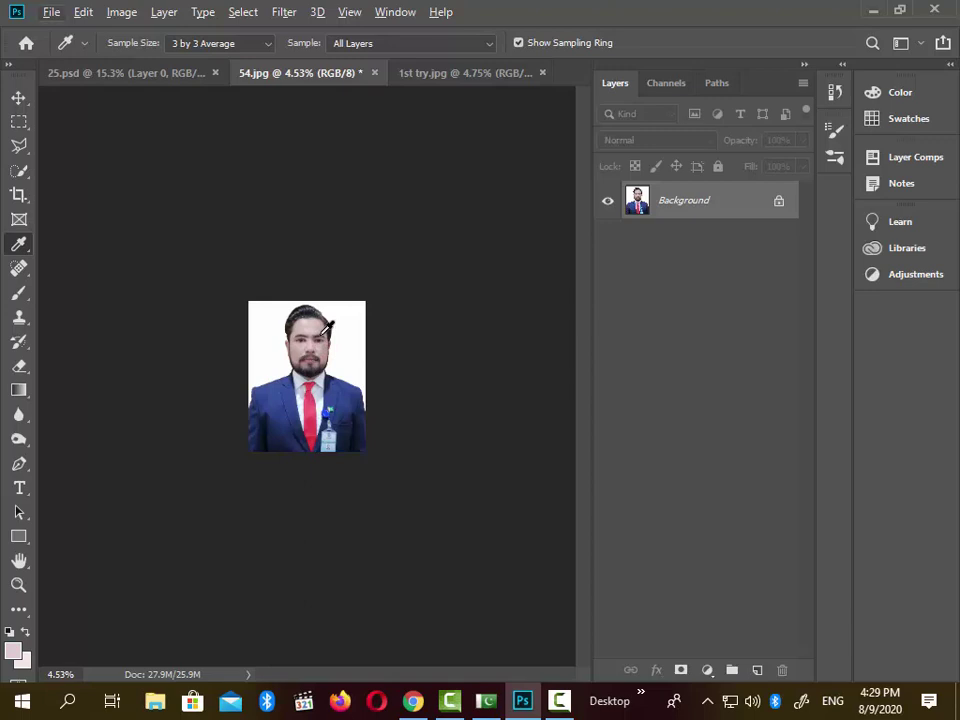
pyautogui.scroll(2, 320, 228)
pyautogui.scroll(4, 320, 228)
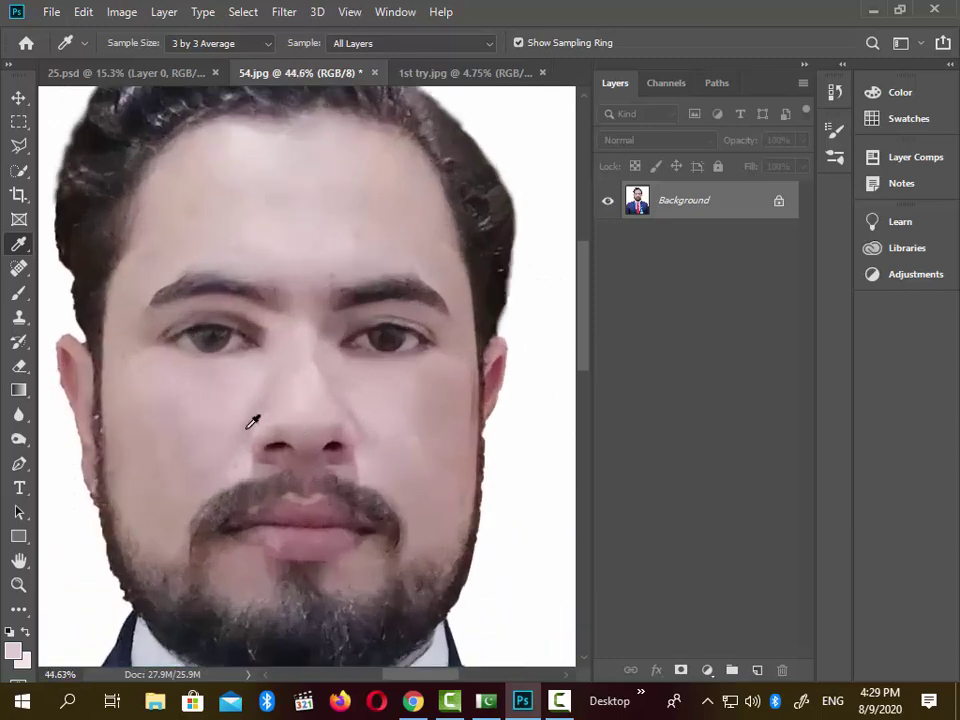
# - Switch to 25.psd and examine the eyes and the skin beneath them up close
pyautogui.click(119, 76)
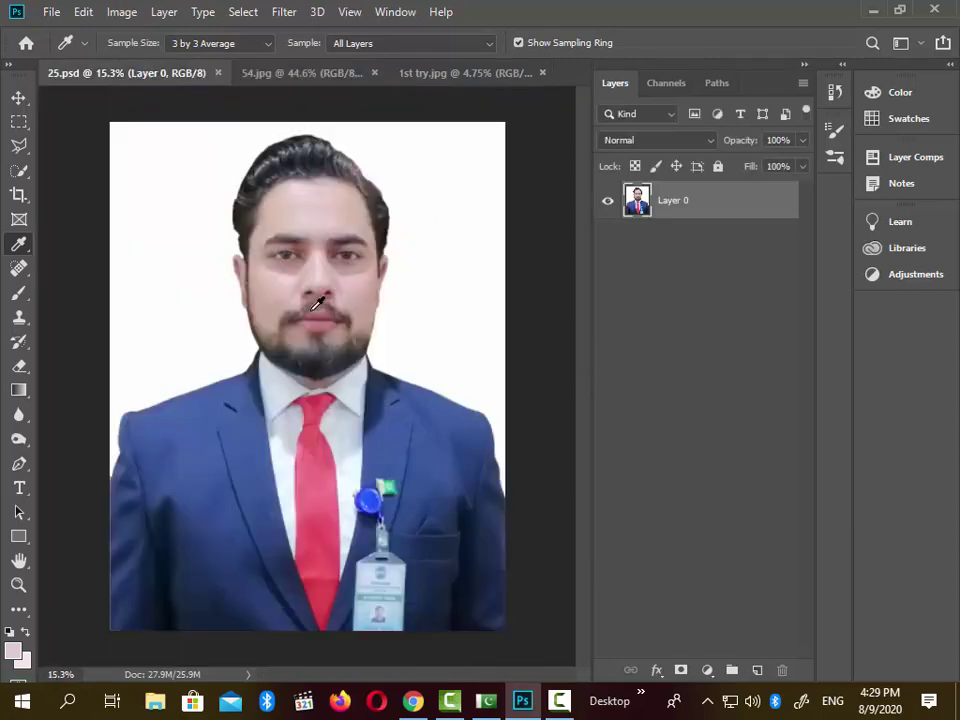
pyautogui.scroll(4, 364, 182)
pyautogui.scroll(1, 287, 176)
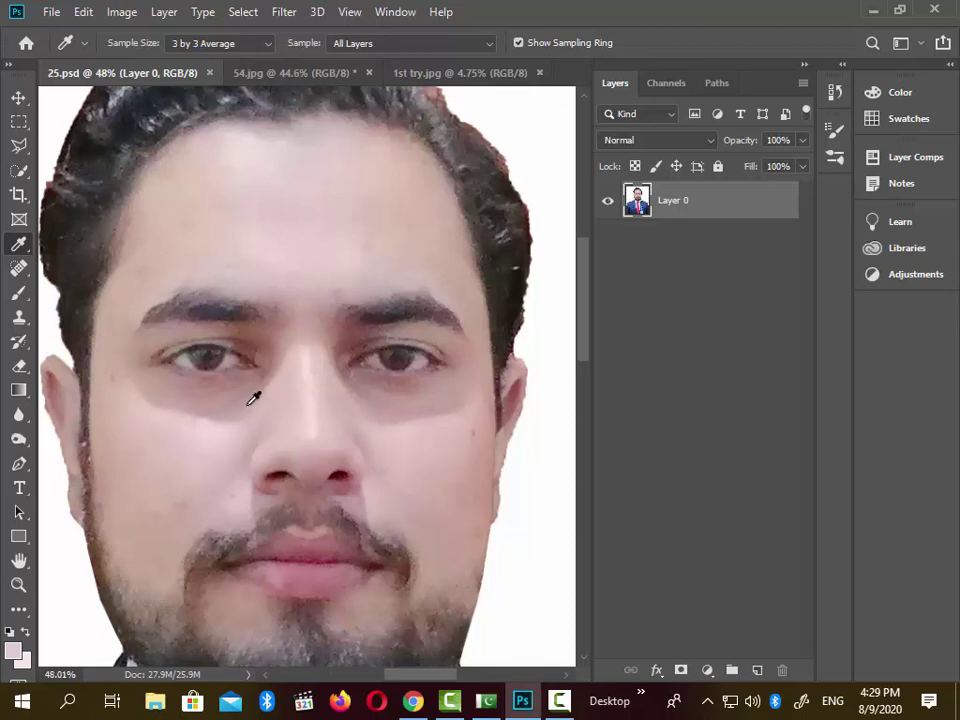
pyautogui.scroll(3, 165, 350)
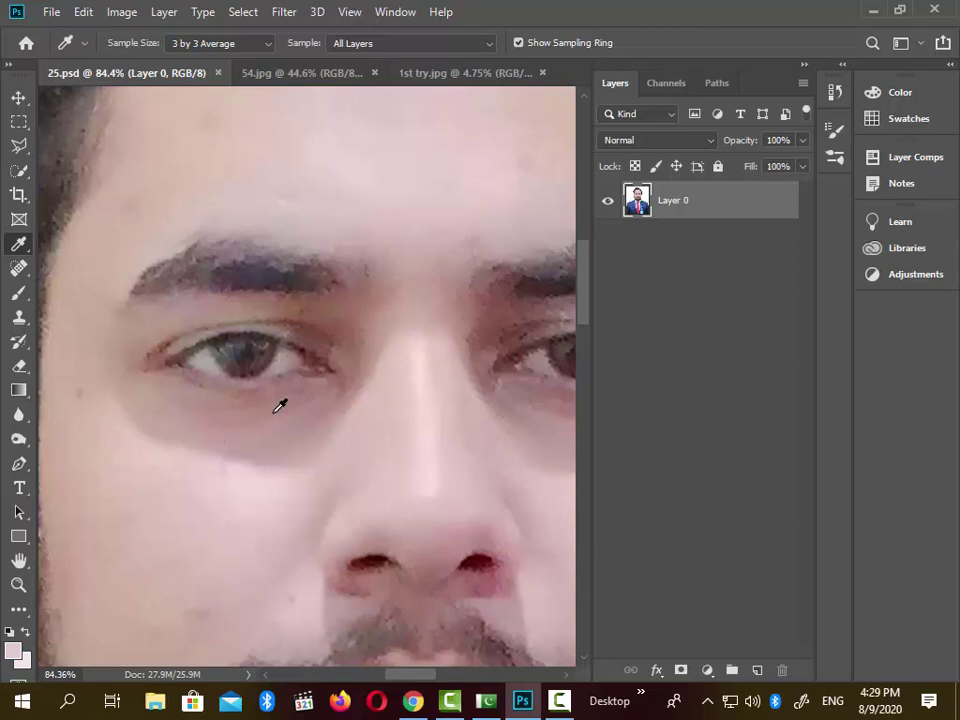
pyautogui.scroll(-1, 251, 422)
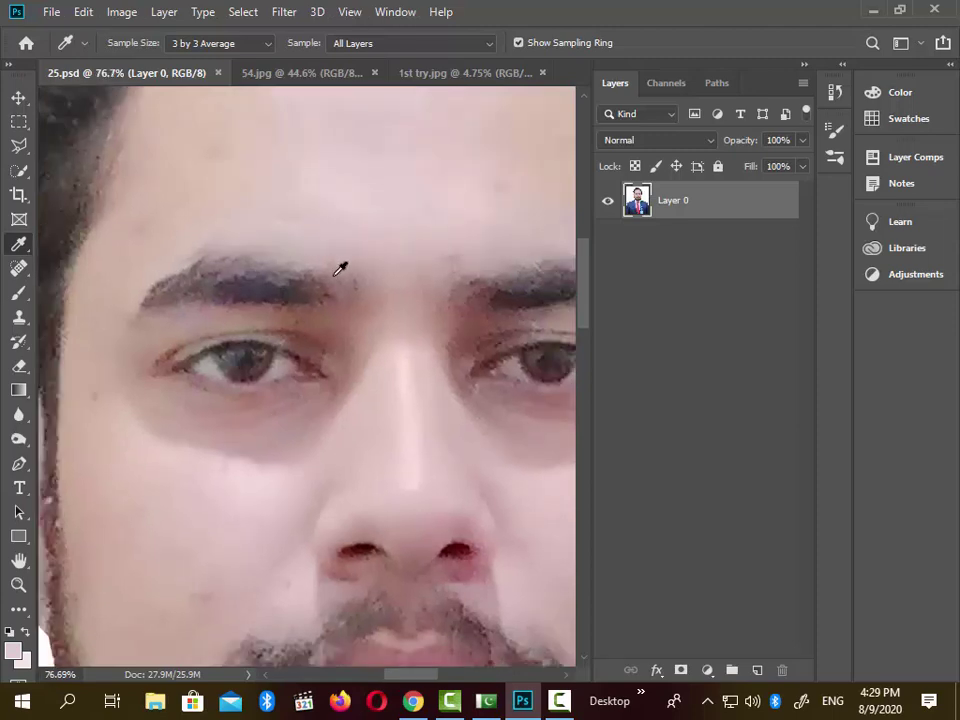
pyautogui.scroll(-1, 230, 430)
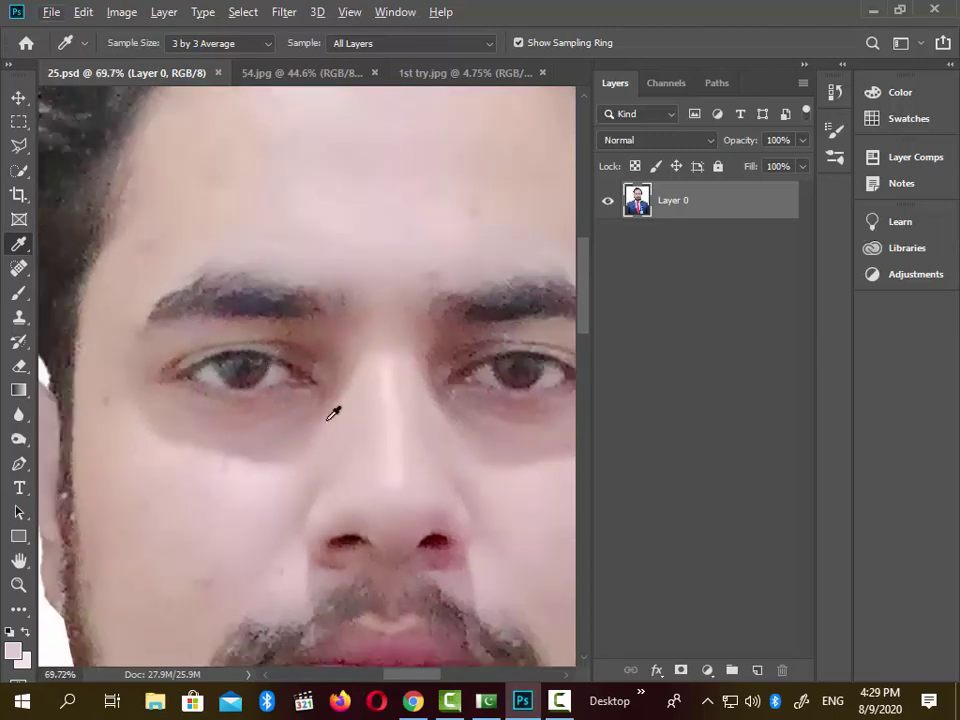
# - Try enlarging the eye on the image's left with Liquify's Bloat tool at a brush size of 418
pyautogui.click(280, 12)
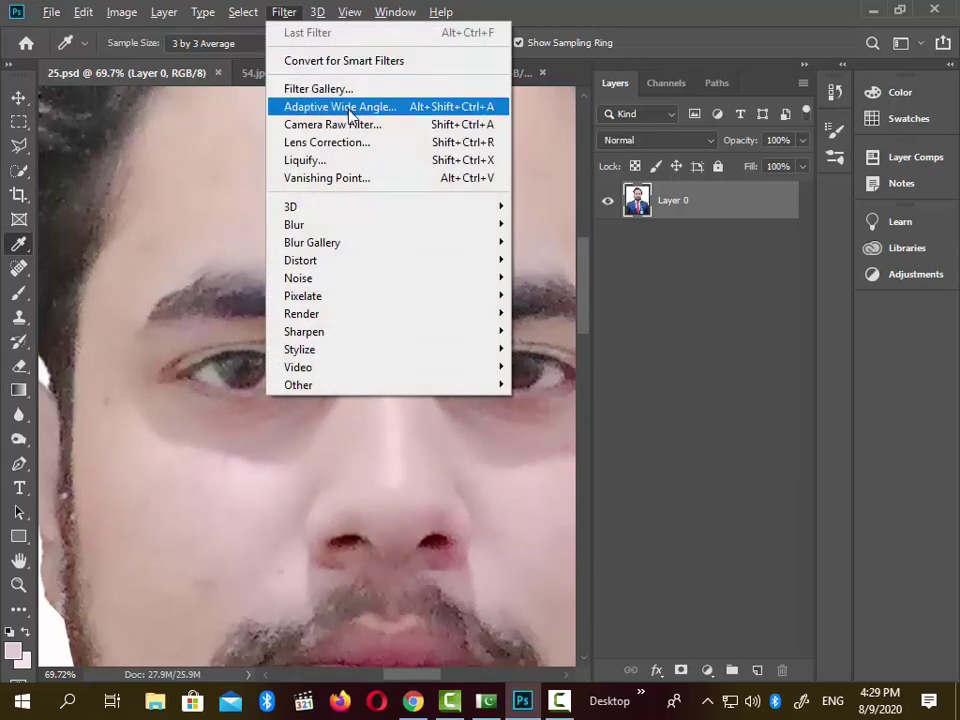
pyautogui.click(328, 160)
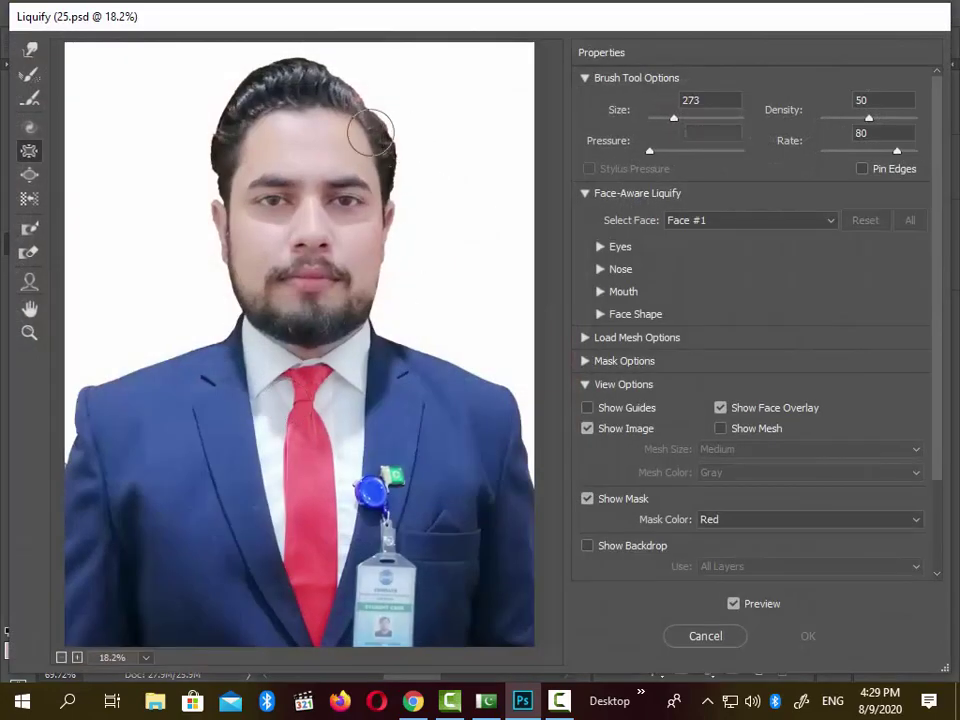
pyautogui.scroll(3, 320, 100)
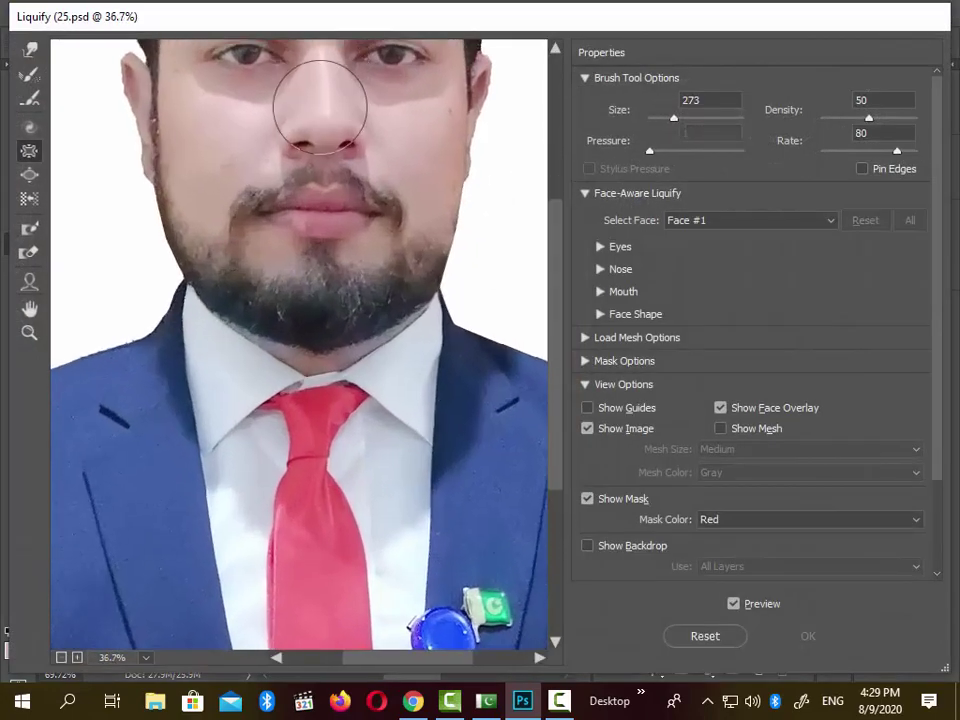
pyautogui.scroll(2, 320, 100)
pyautogui.moveTo(315, 105); pyautogui.dragTo(333, 649)
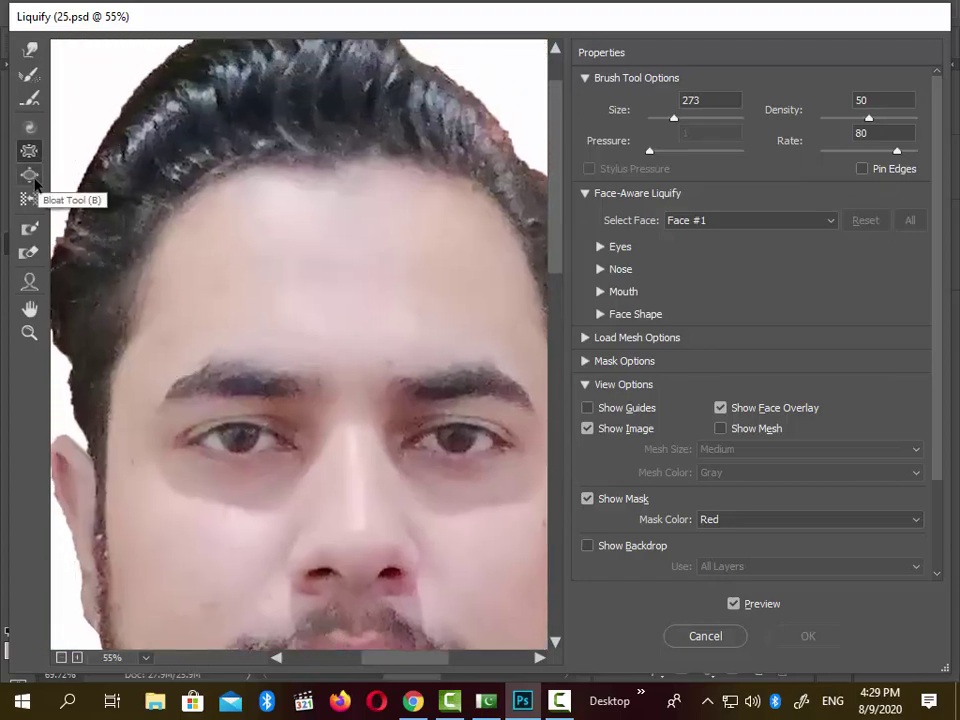
pyautogui.click(31, 178)
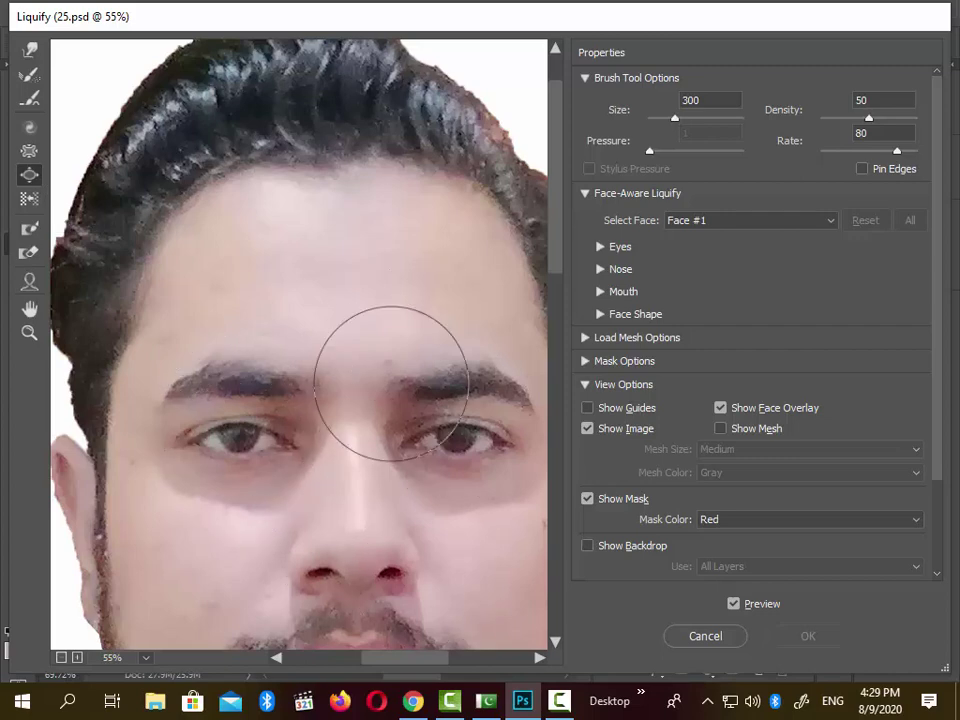
pyautogui.moveTo(676, 124); pyautogui.dragTo(679, 121)
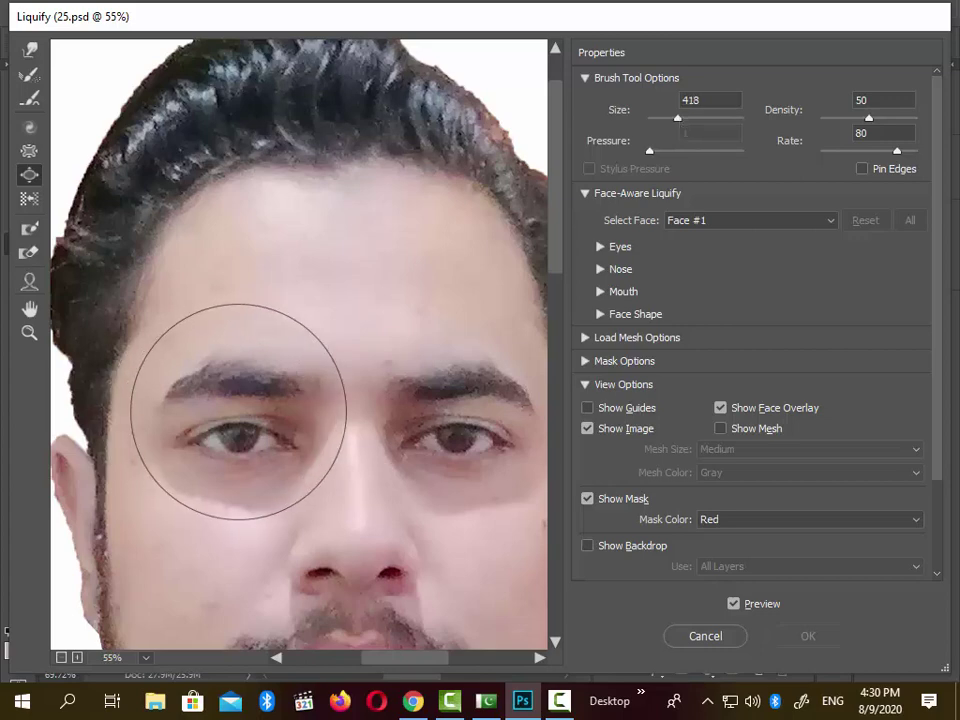
pyautogui.moveTo(238, 410); pyautogui.dragTo(238, 410)
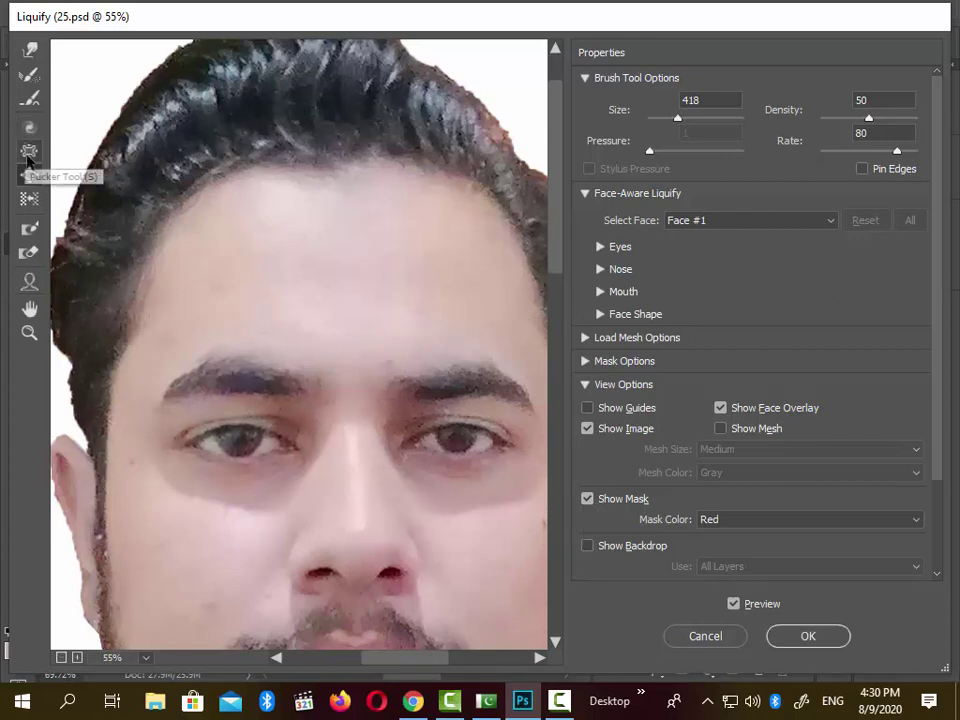
# - Try shrinking the eye on the image's right with the Pucker tool, and cancel the Liquify filter
pyautogui.click(29, 151)
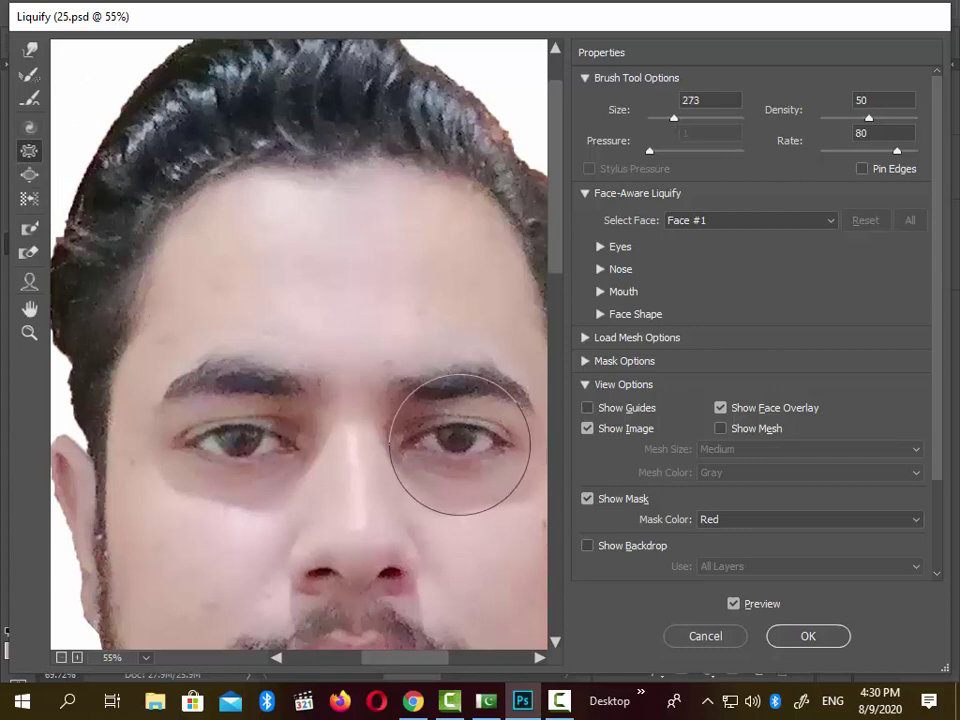
pyautogui.click(458, 444)
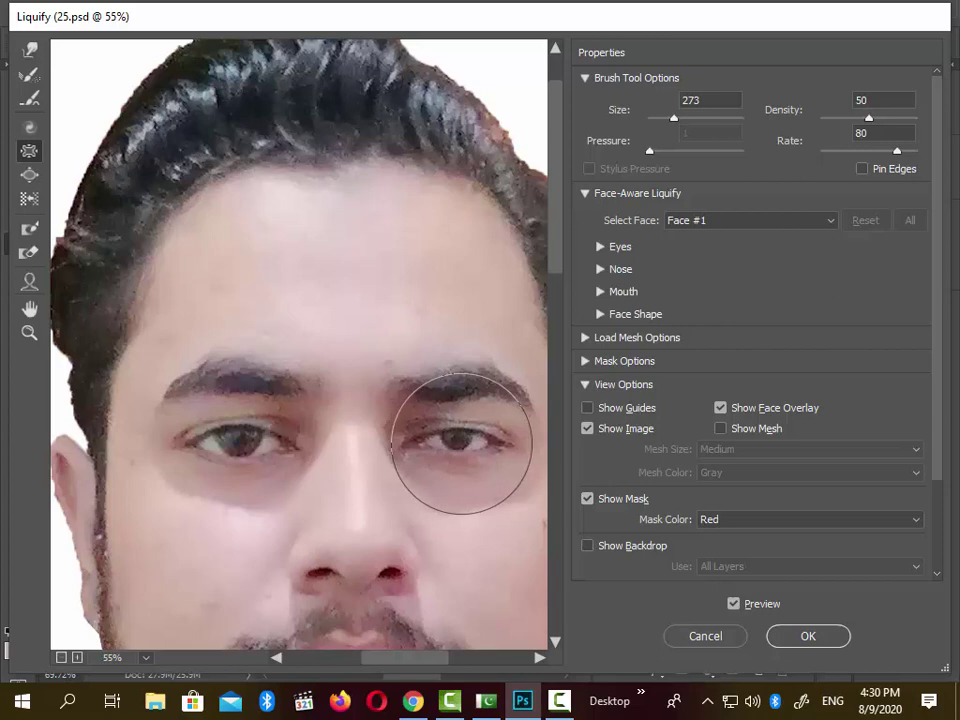
pyautogui.click(705, 636)
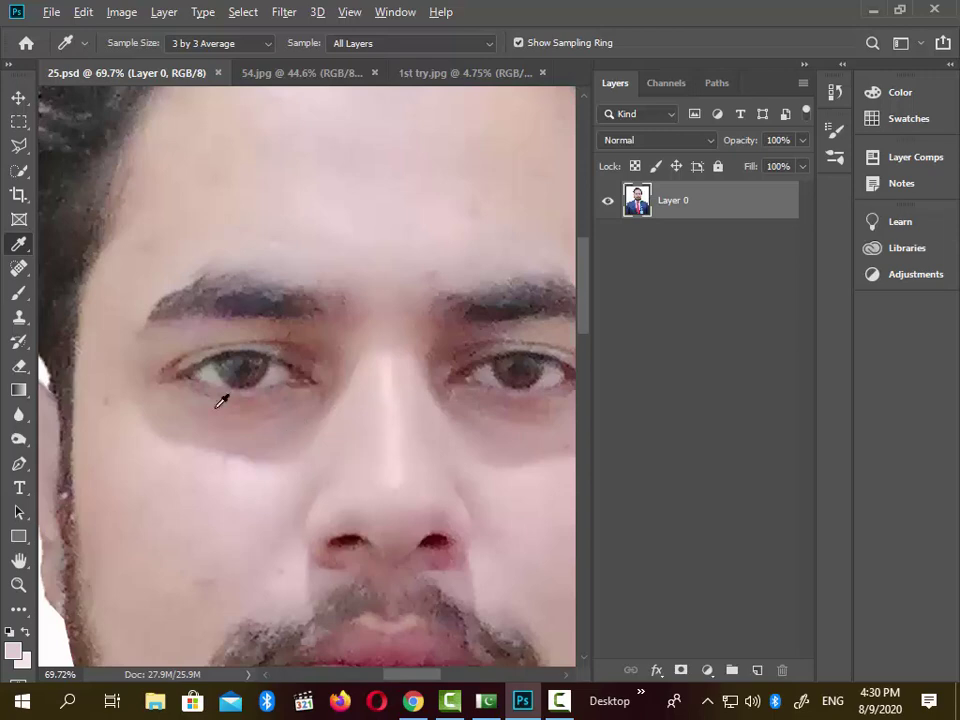
pyautogui.scroll(-2, 221, 396)
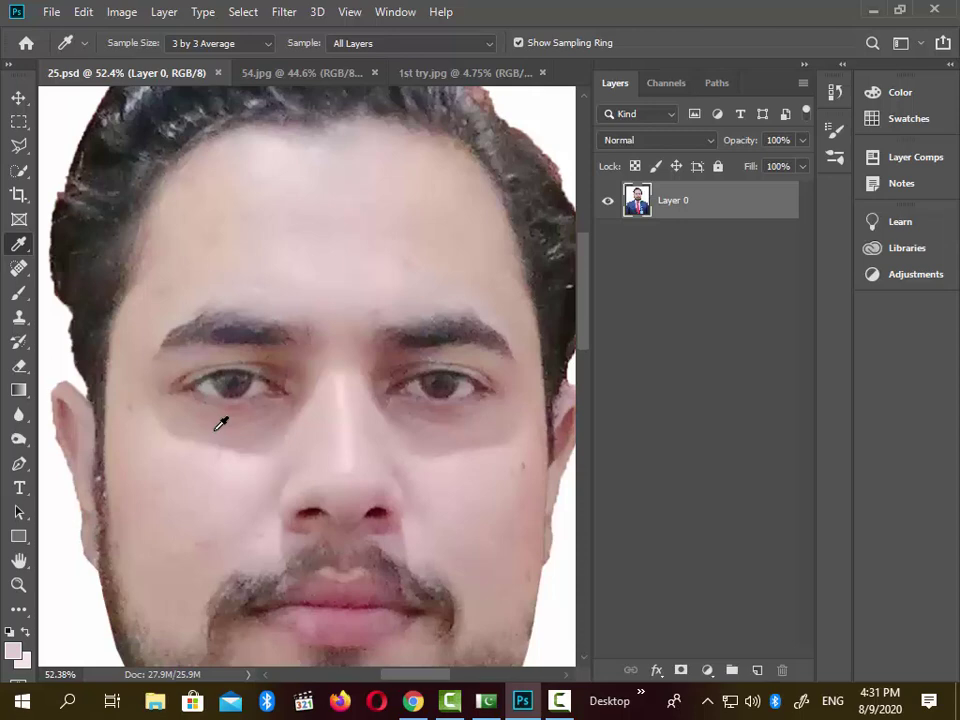
pyautogui.click(710, 670)
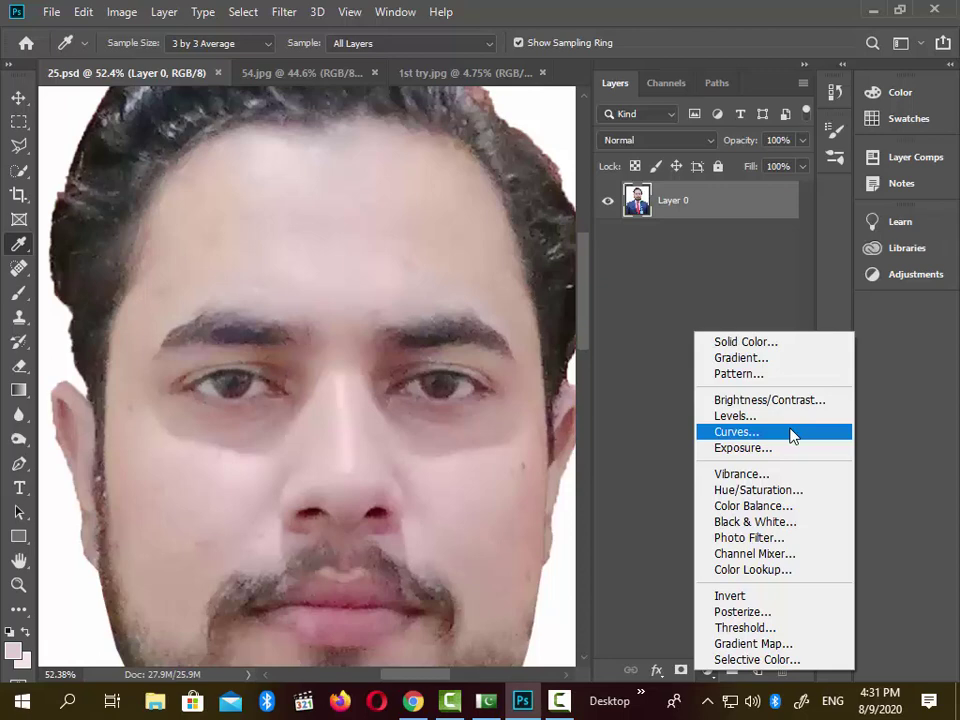
pyautogui.click(487, 420)
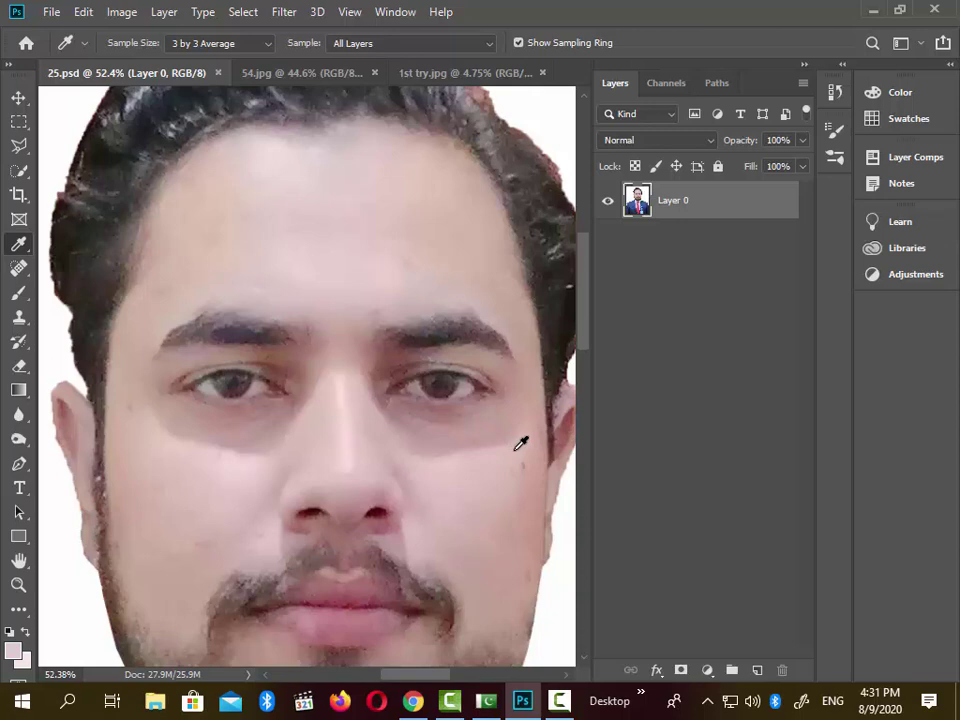
# - Choose the Eyedropper tool and set its sample size to 3 by 3 Average
pyautogui.rightClick(20, 244)
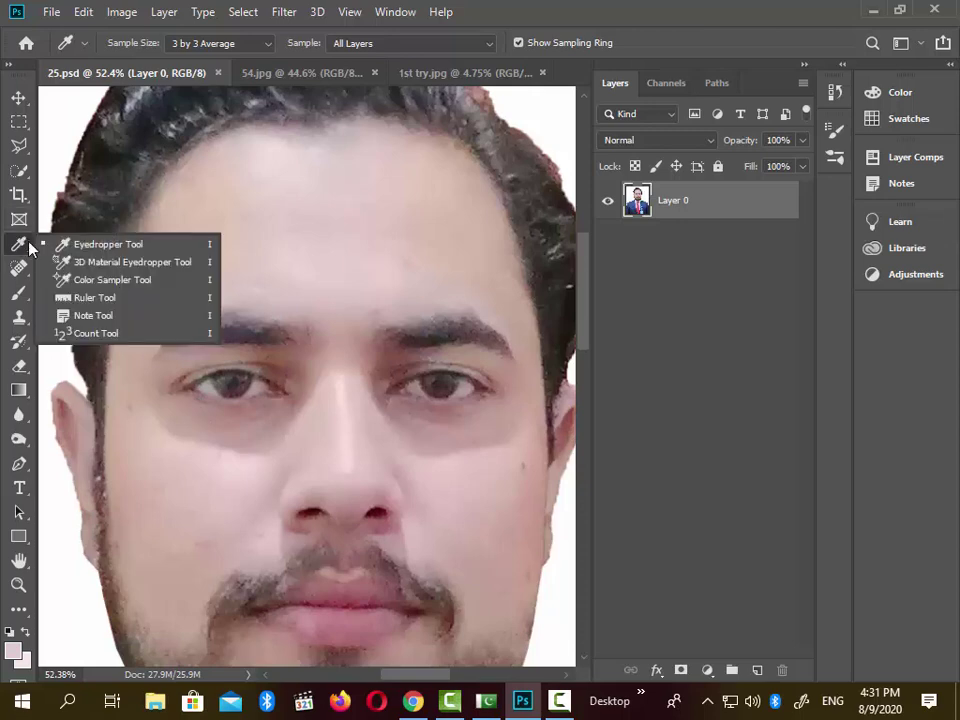
pyautogui.click(21, 243)
pyautogui.rightClick(23, 249)
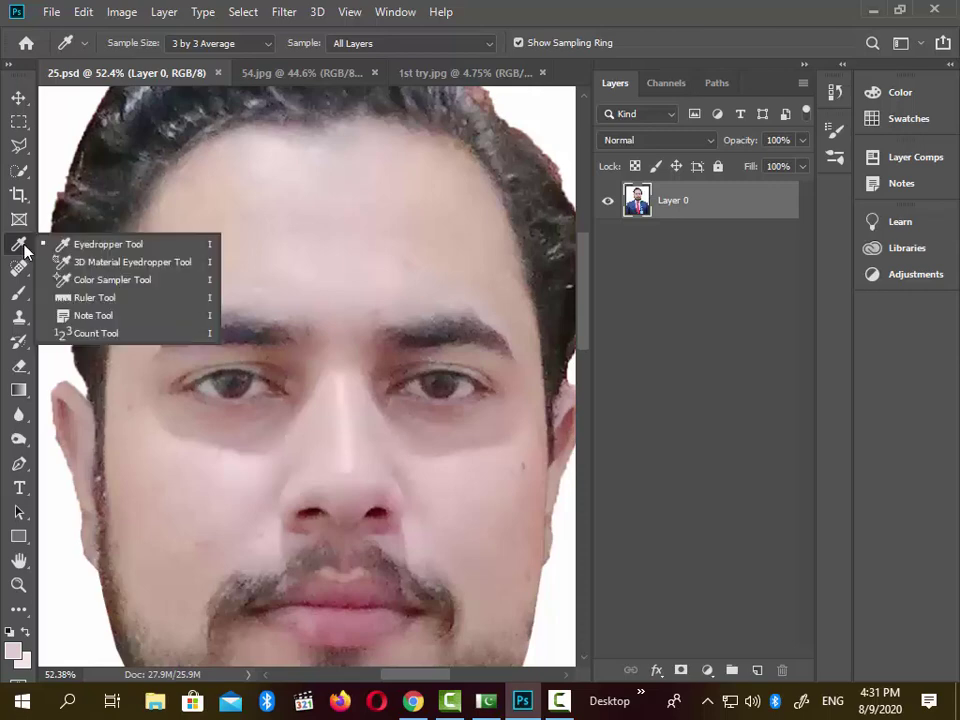
pyautogui.click(264, 45)
pyautogui.click(264, 46)
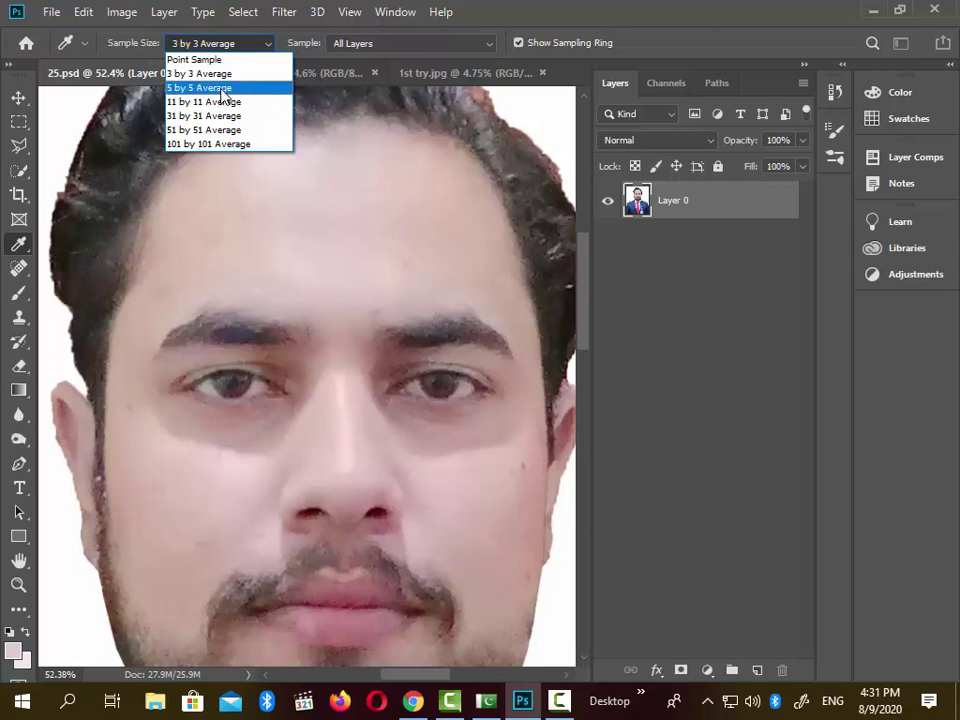
pyautogui.click(222, 77)
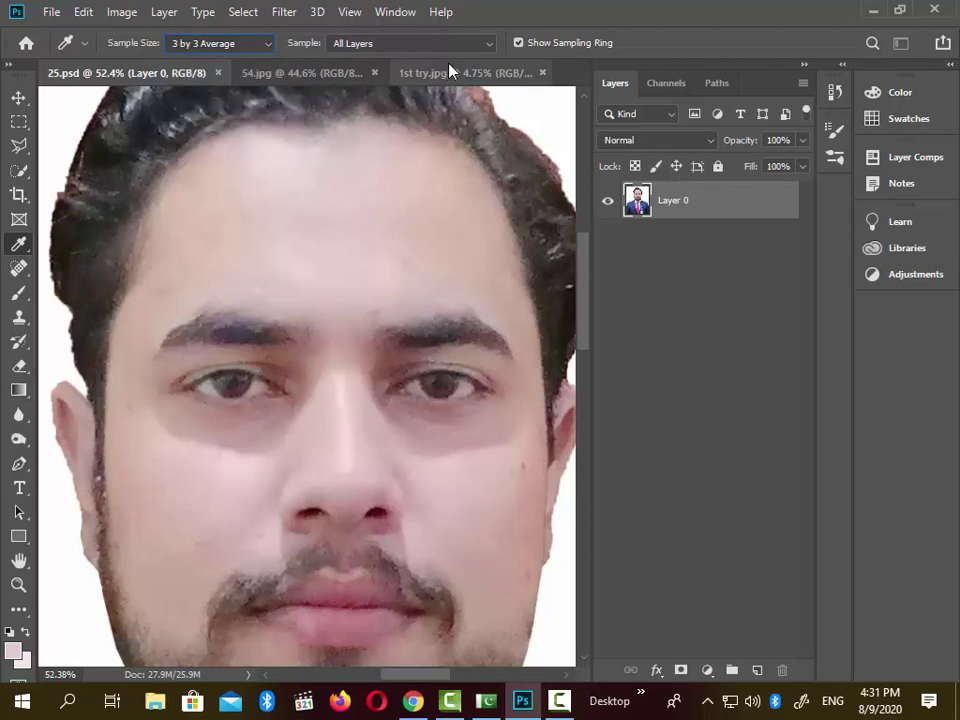
pyautogui.click(484, 44)
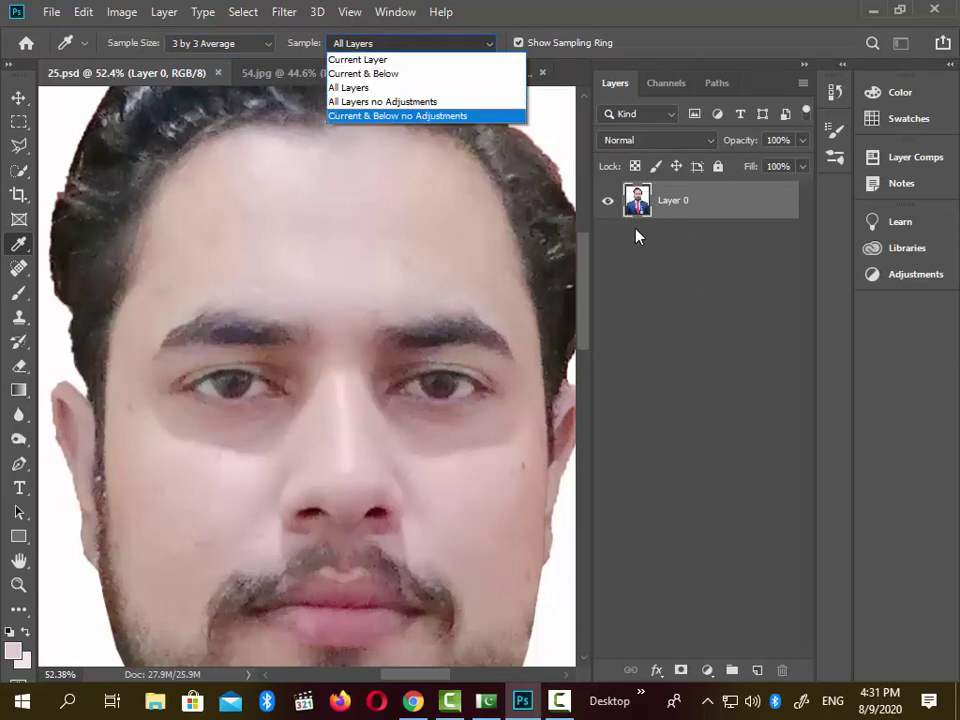
pyautogui.click(727, 481)
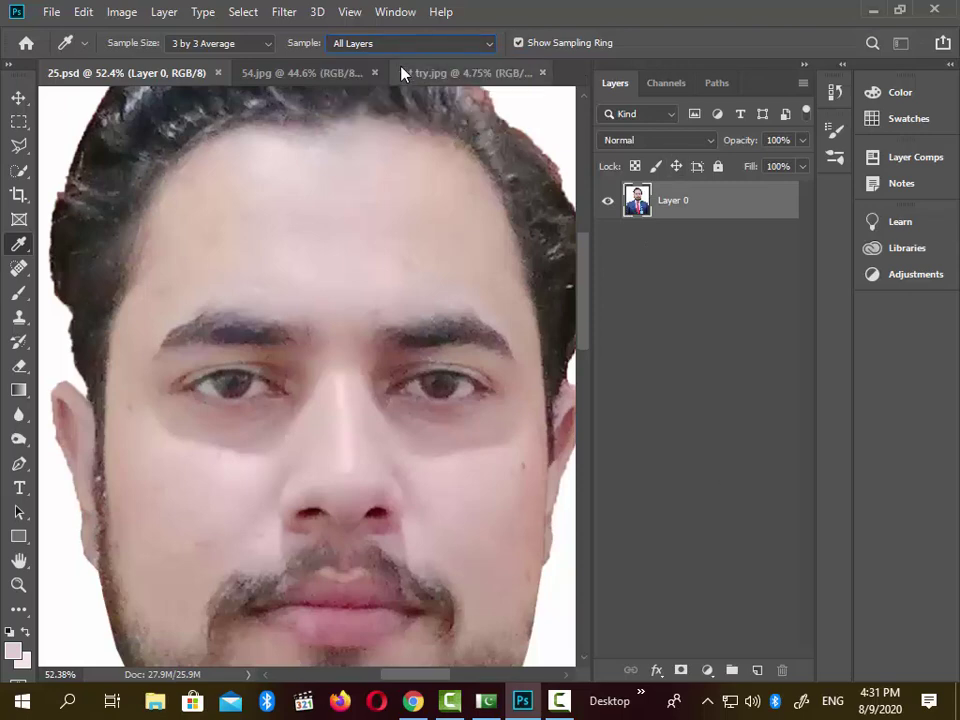
# - Create a new empty layer above Layer 0 and name it "colour adj"
pyautogui.click(757, 670)
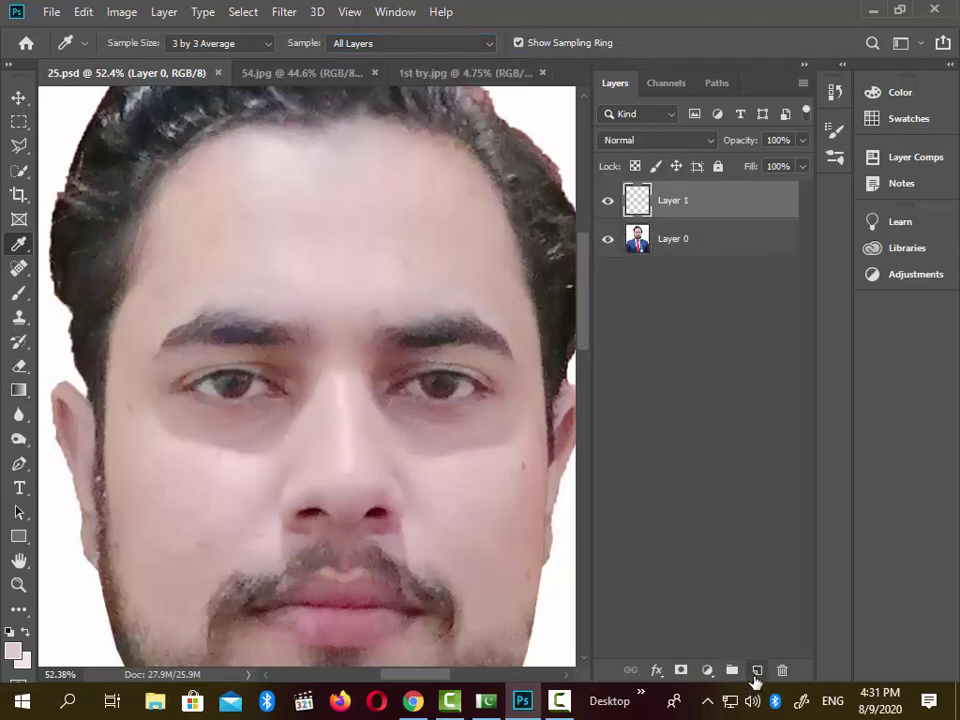
pyautogui.doubleClick(678, 201)
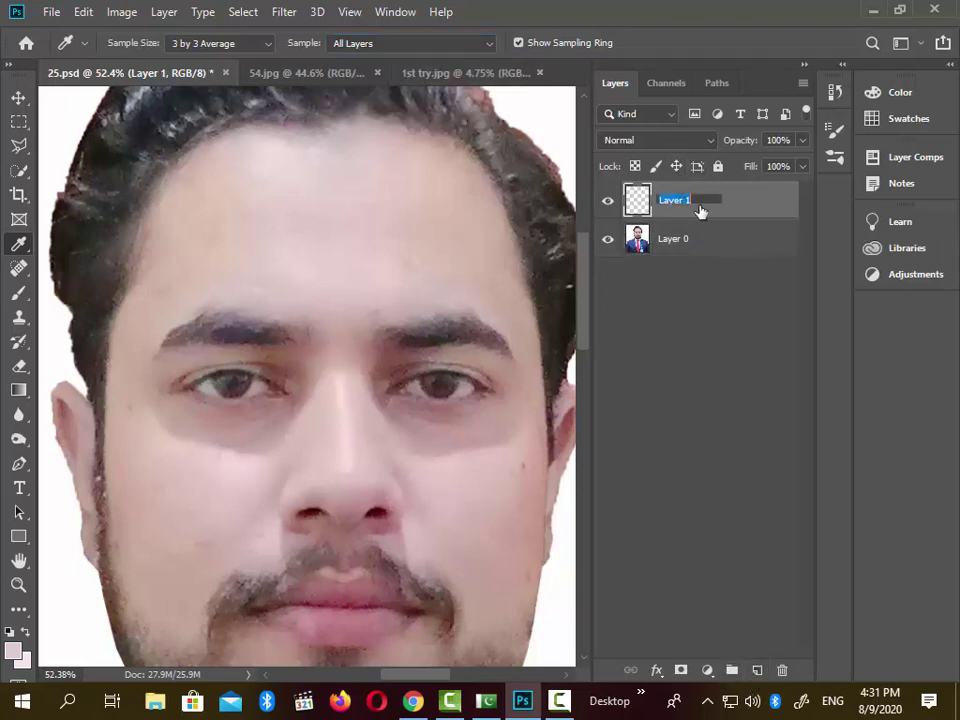
pyautogui.write('colour adj')
pyautogui.press('Return')
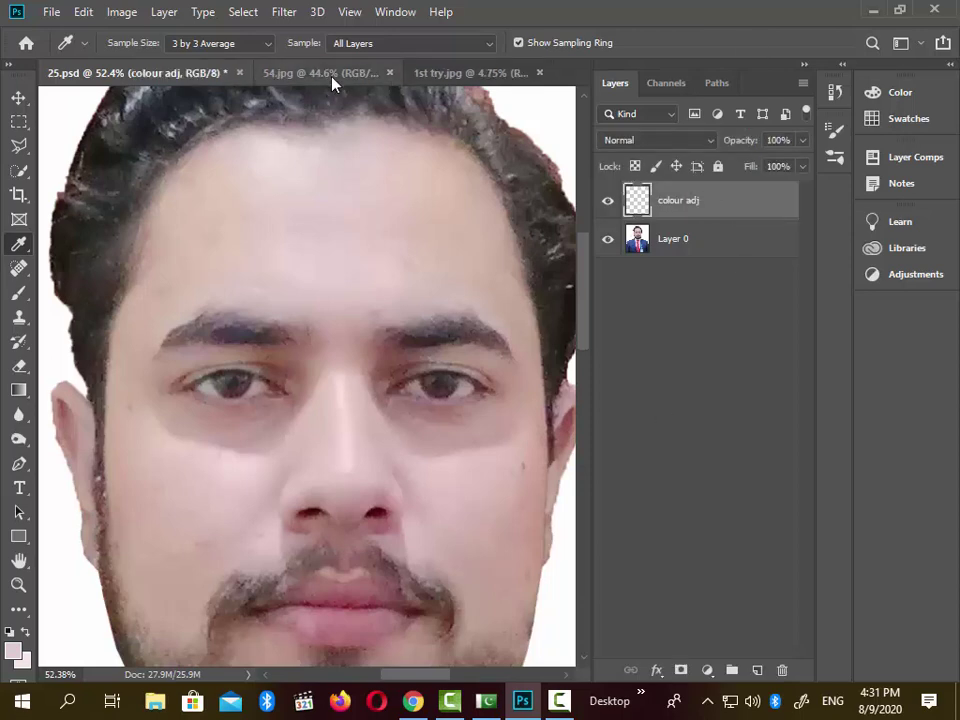
# - Set the Eyedropper to sample from All Layers
pyautogui.click(436, 44)
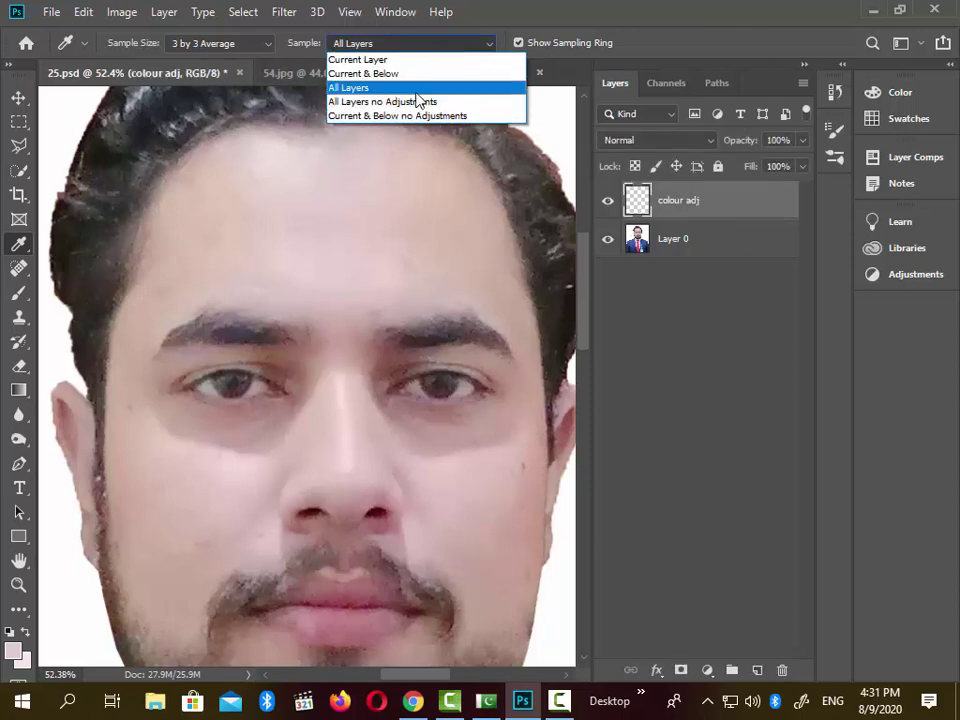
pyautogui.click(410, 89)
pyautogui.click(463, 43)
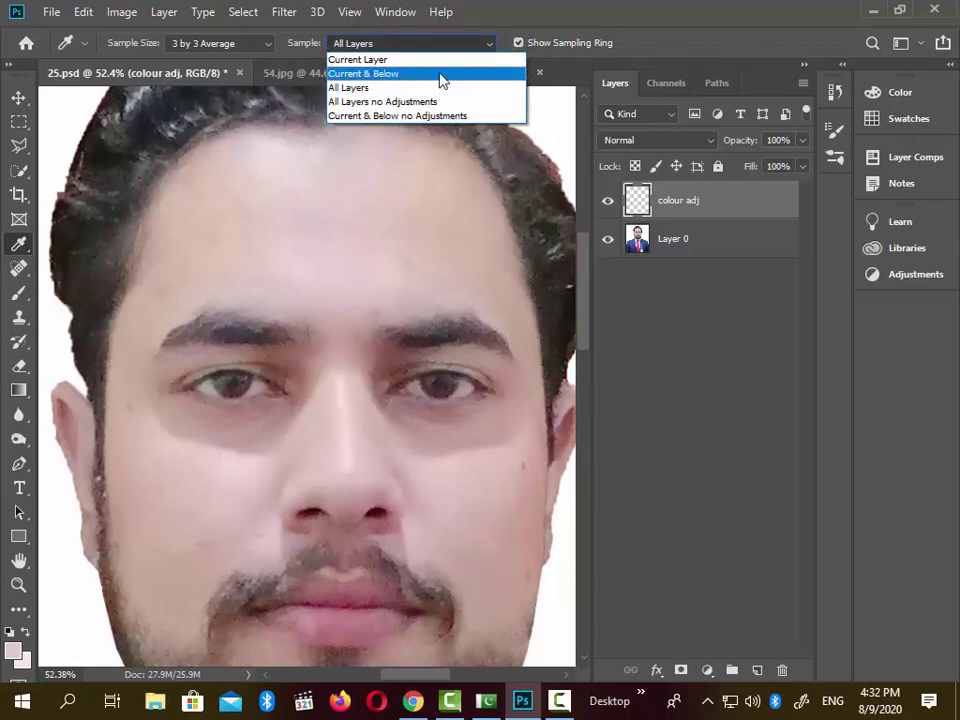
pyautogui.click(377, 88)
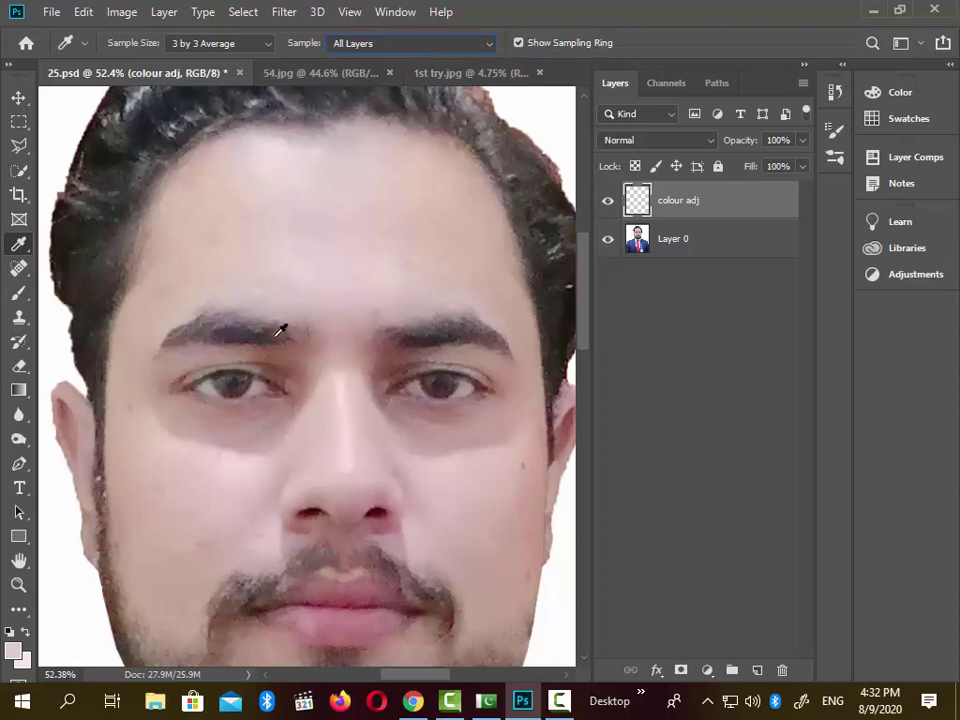
# - Choose the Brush tool with the Soft Round preset at 56 px and 0% hardness, and set its smoothing to 0%
pyautogui.click(19, 293)
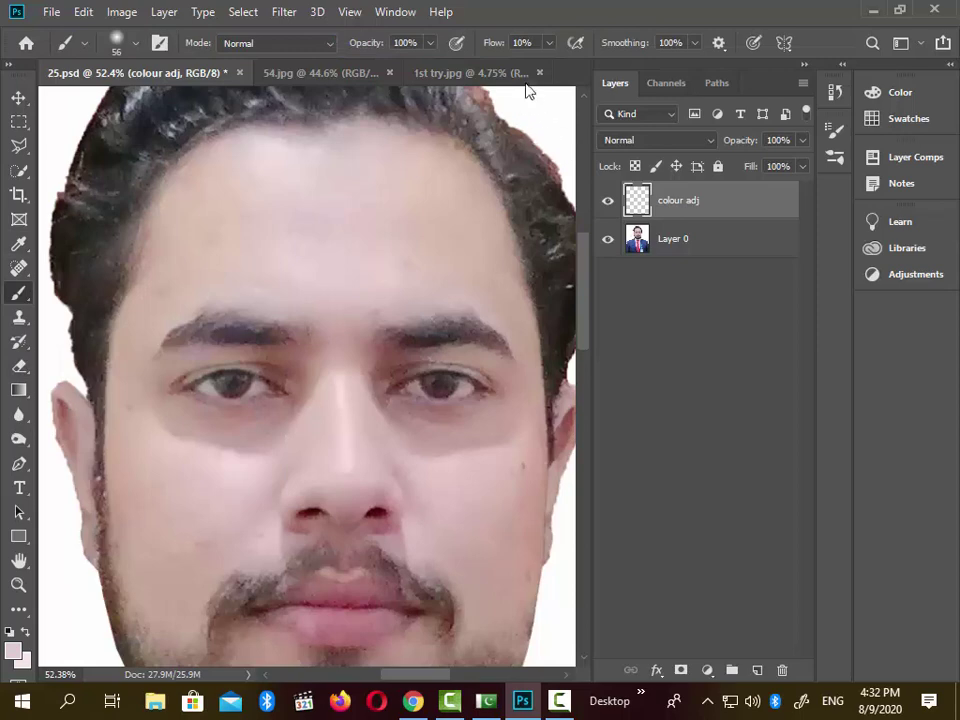
pyautogui.click(86, 44)
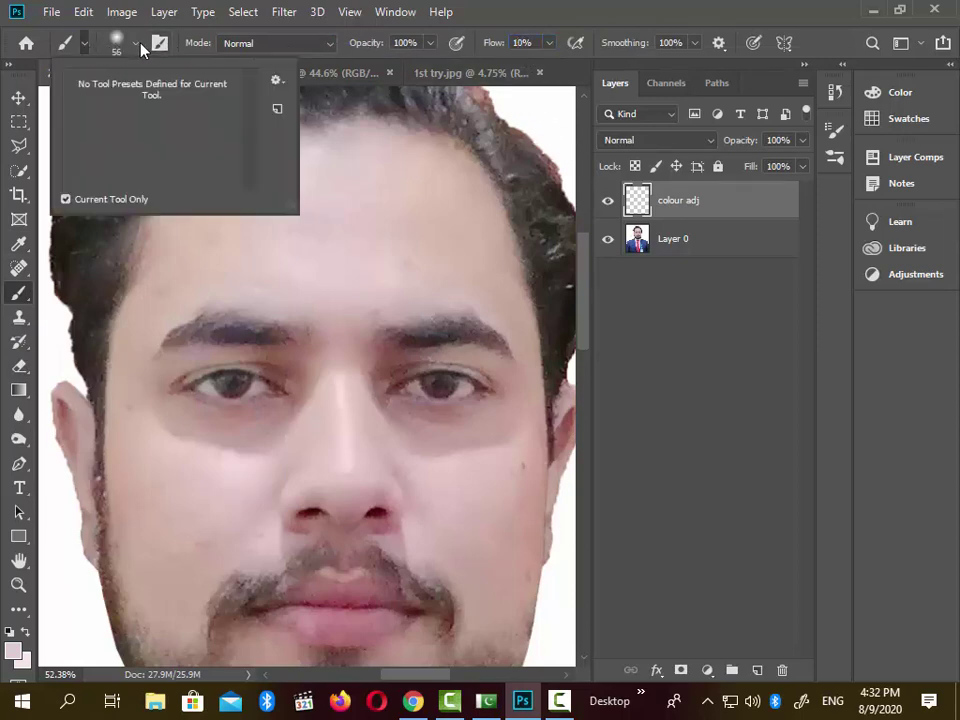
pyautogui.click(138, 45)
pyautogui.click(37, 224)
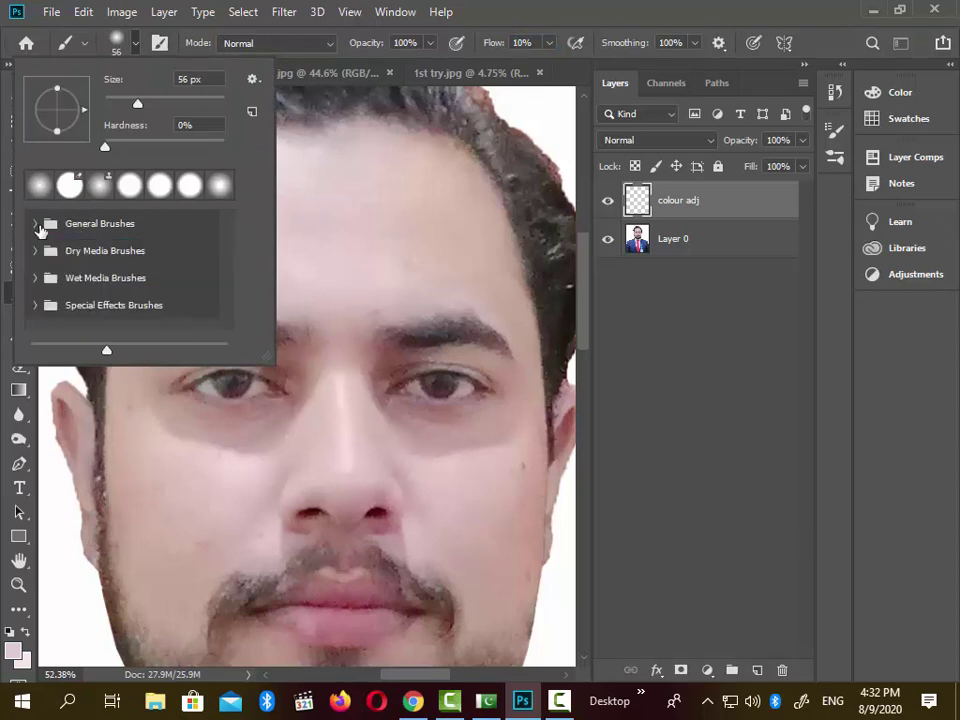
pyautogui.click(35, 224)
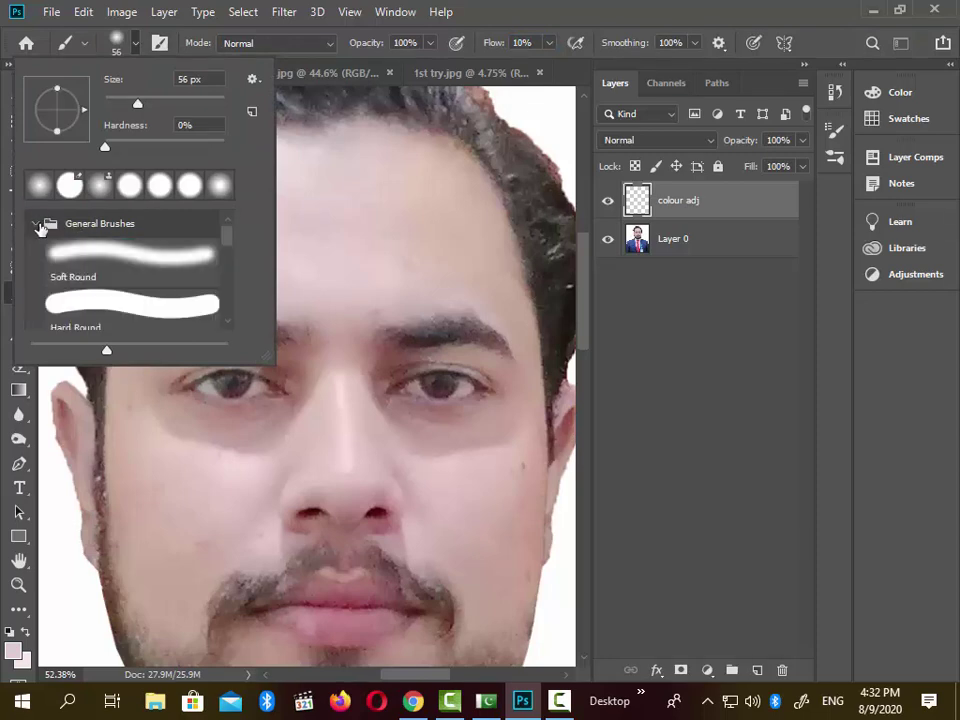
pyautogui.doubleClick(113, 248)
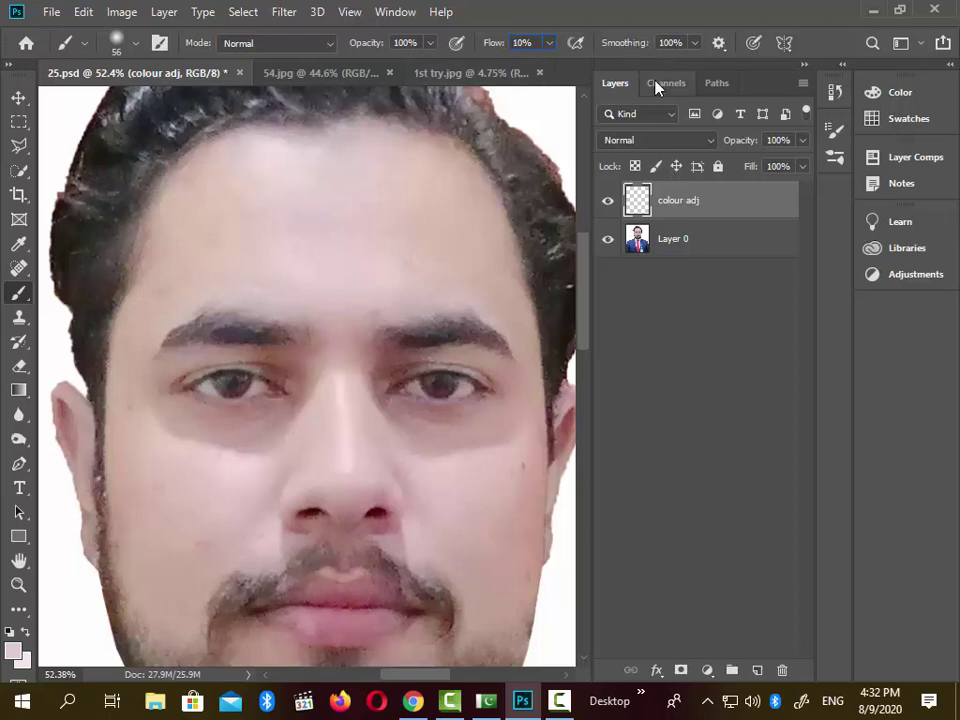
pyautogui.click(694, 44)
# - Sample nearby skin colours and brush them over the dark area beneath the eye on the image's left
pyautogui.scroll(3, 240, 439)
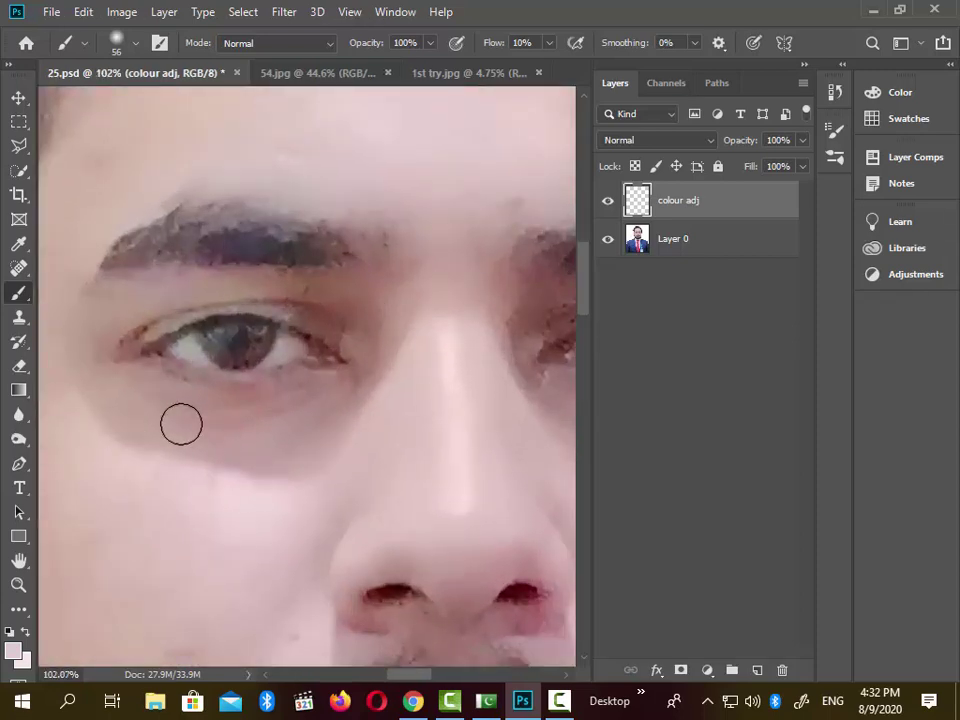
pyautogui.scroll(-2, 229, 428)
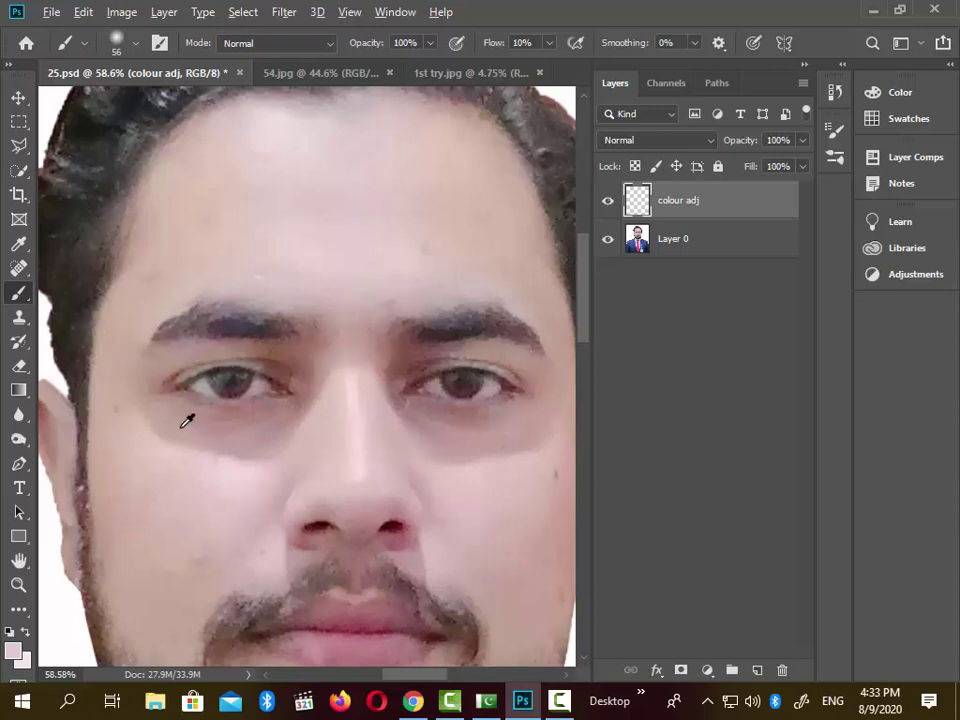
pyautogui.scroll(1, 156, 411)
pyautogui.scroll(4, 156, 456)
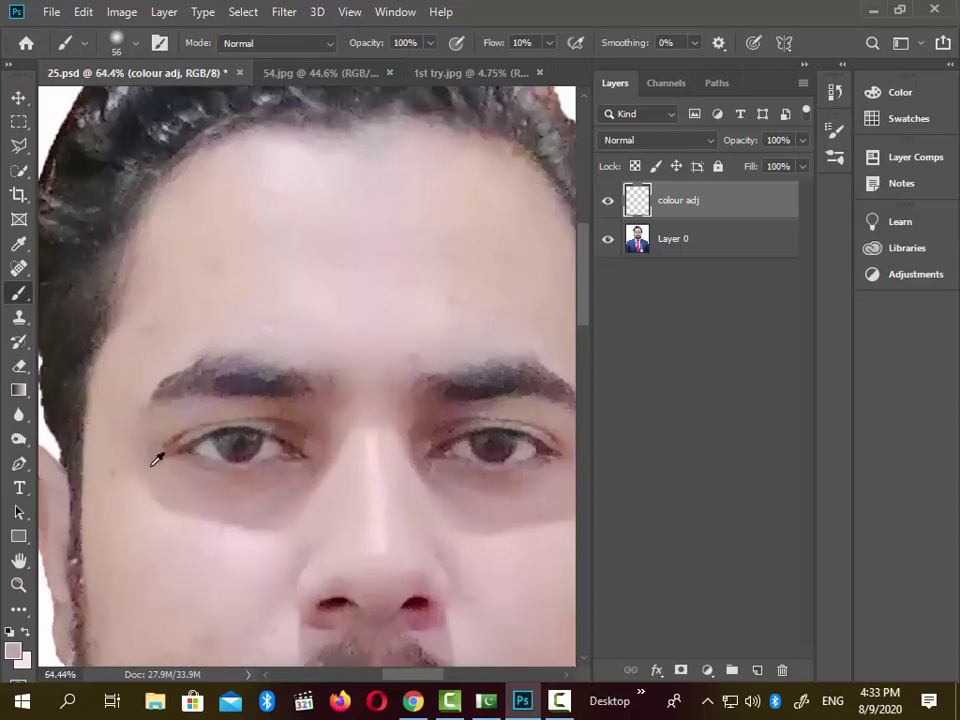
pyautogui.scroll(1, 174, 497)
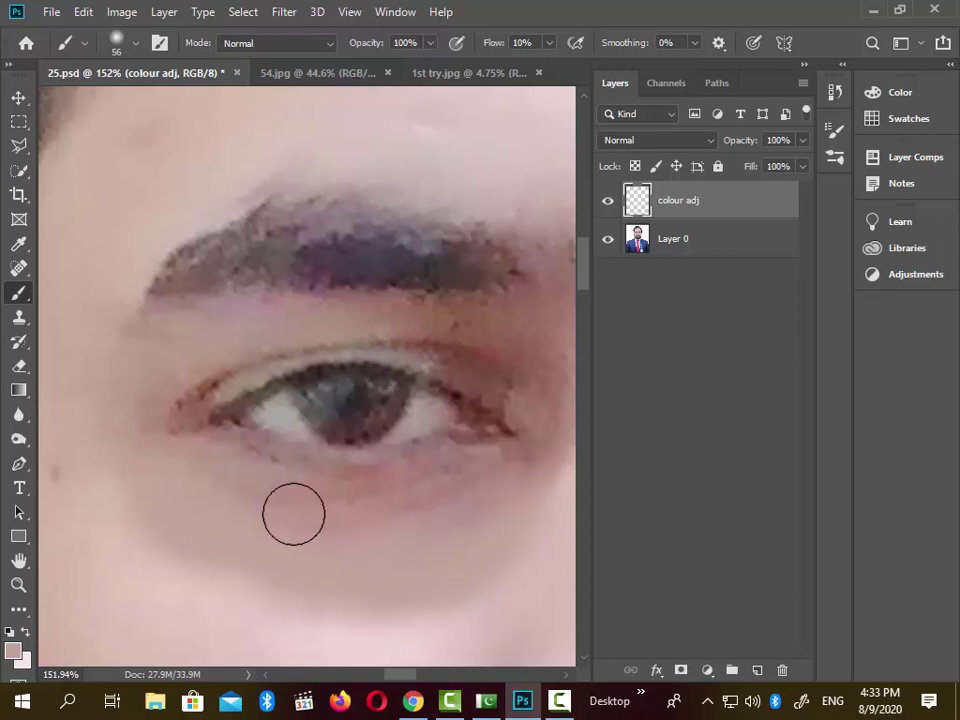
pyautogui.scroll(-5, 298, 517)
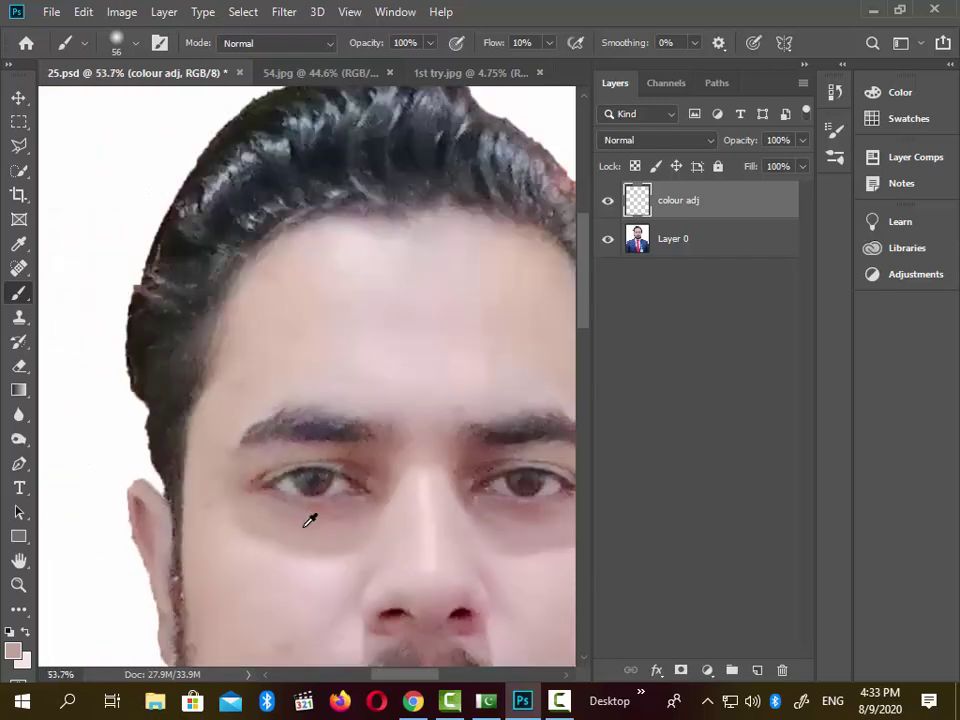
# - Sample the skin by the outer corner of the left-hand eye and paint along the under-eye shadow's lower edge
pyautogui.scroll(2, 306, 519)
pyautogui.scroll(1, 300, 550)
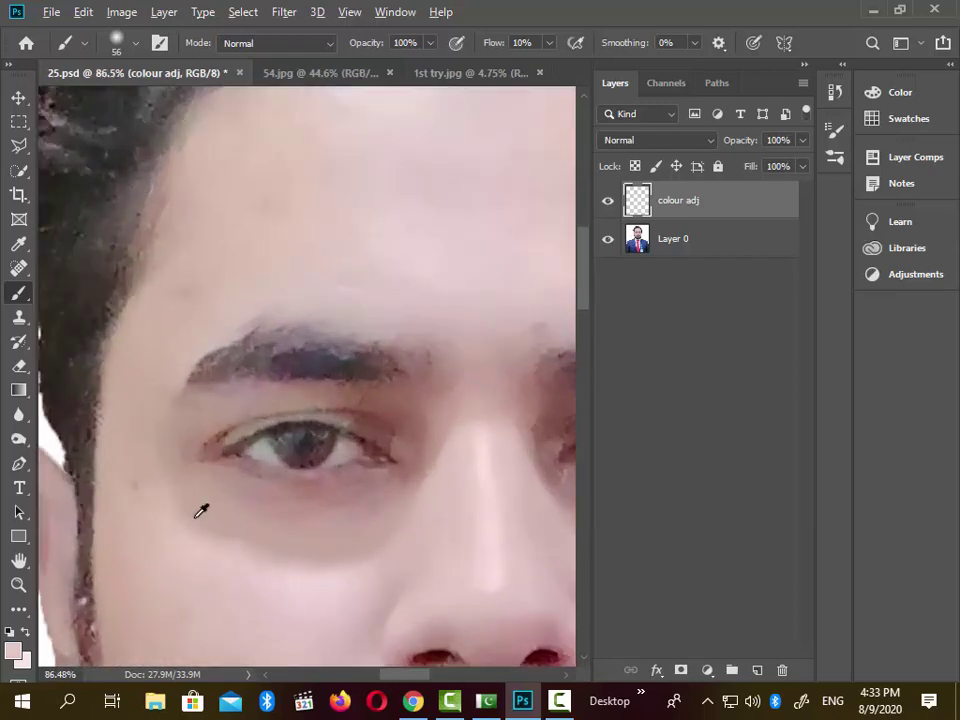
pyautogui.scroll(3, 180, 500)
pyautogui.keyDown('alt'); pyautogui.click(162, 495); pyautogui.keyUp('alt')
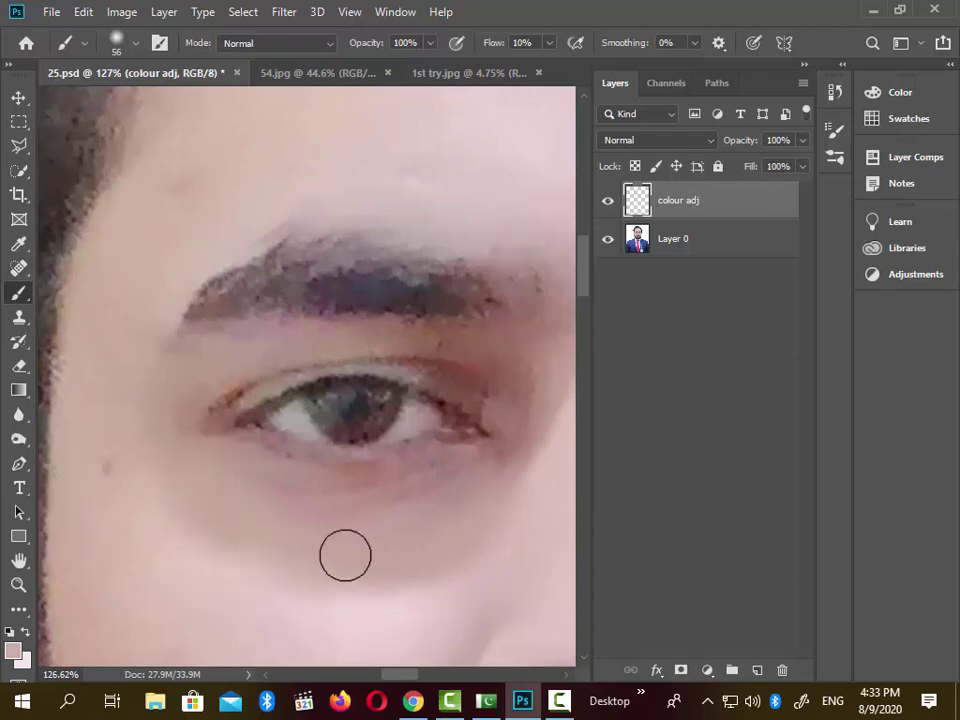
pyautogui.scroll(-5, 458, 467)
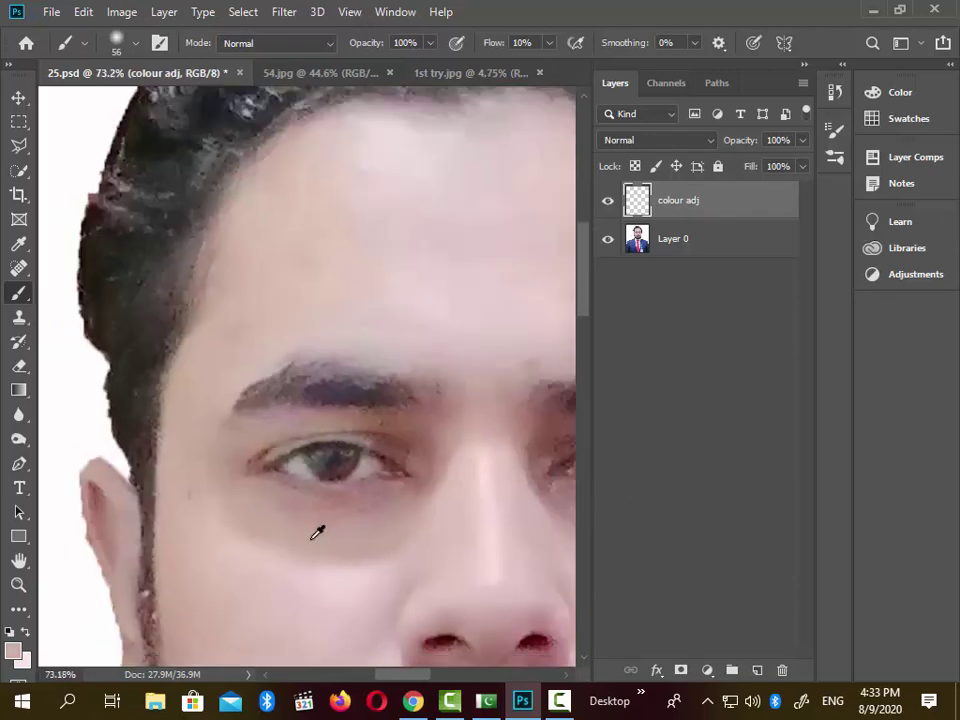
pyautogui.scroll(2, 433, 553)
pyautogui.scroll(1, 400, 555)
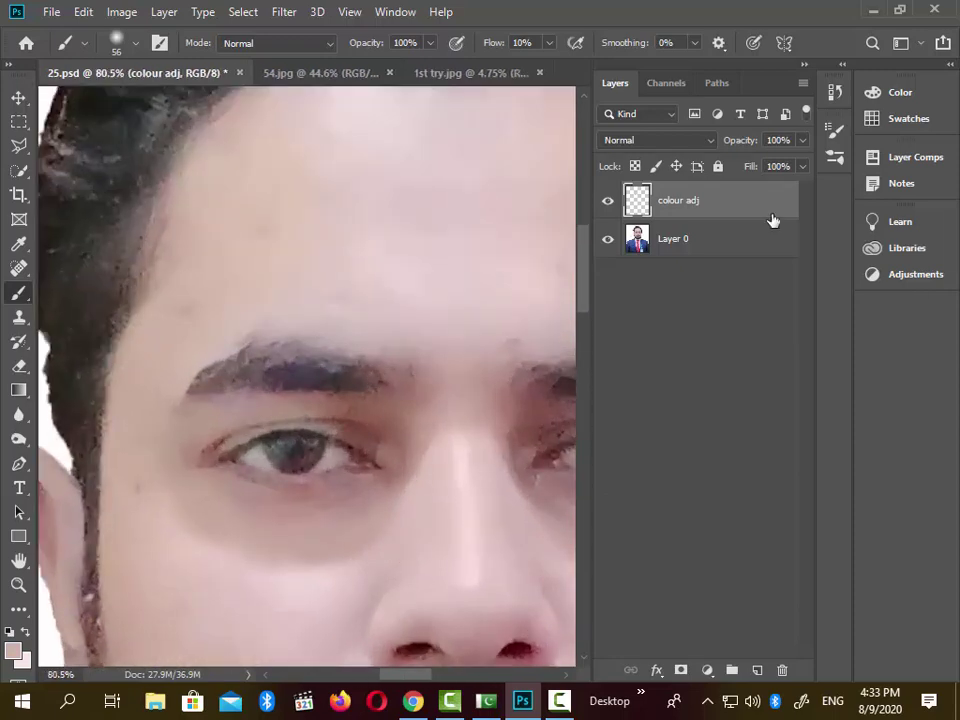
# - Set the brush smoothing to 69% and lighten the shadow beneath the left-hand eye with sampled skin colours
pyautogui.click(694, 43)
pyautogui.moveTo(696, 66); pyautogui.dragTo(753, 65)
pyautogui.click(185, 533)
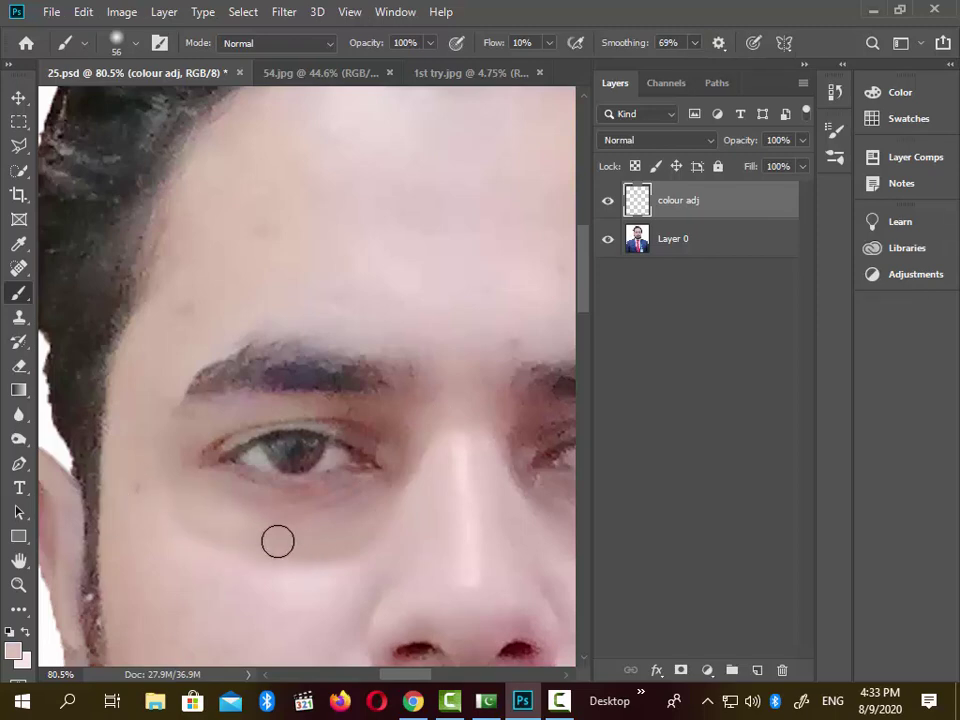
pyautogui.keyDown('alt'); pyautogui.click(390, 517); pyautogui.keyUp('alt')
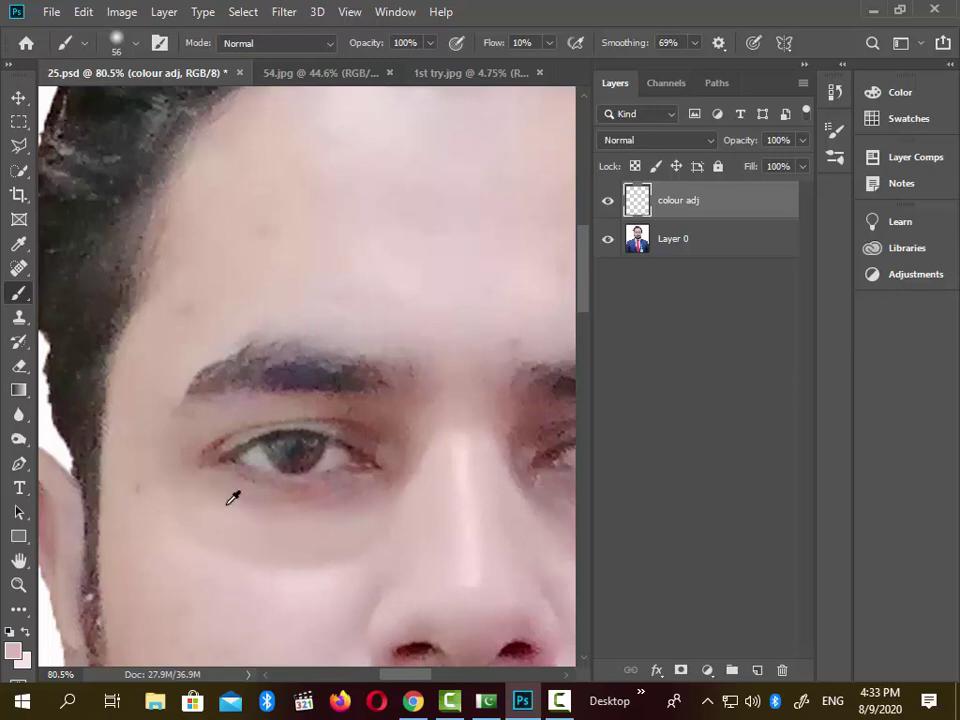
# - Sample the skin between the left-hand eye and the nose and paint it over the inner under-eye area
pyautogui.scroll(-4, 240, 492)
pyautogui.scroll(3, 339, 523)
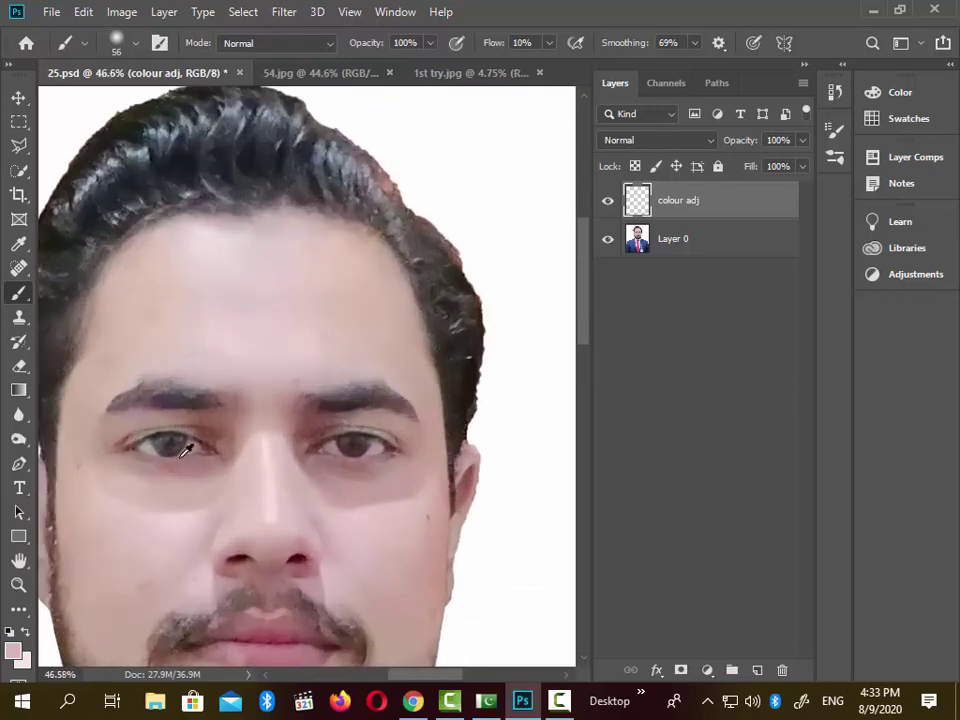
pyautogui.scroll(3, 185, 452)
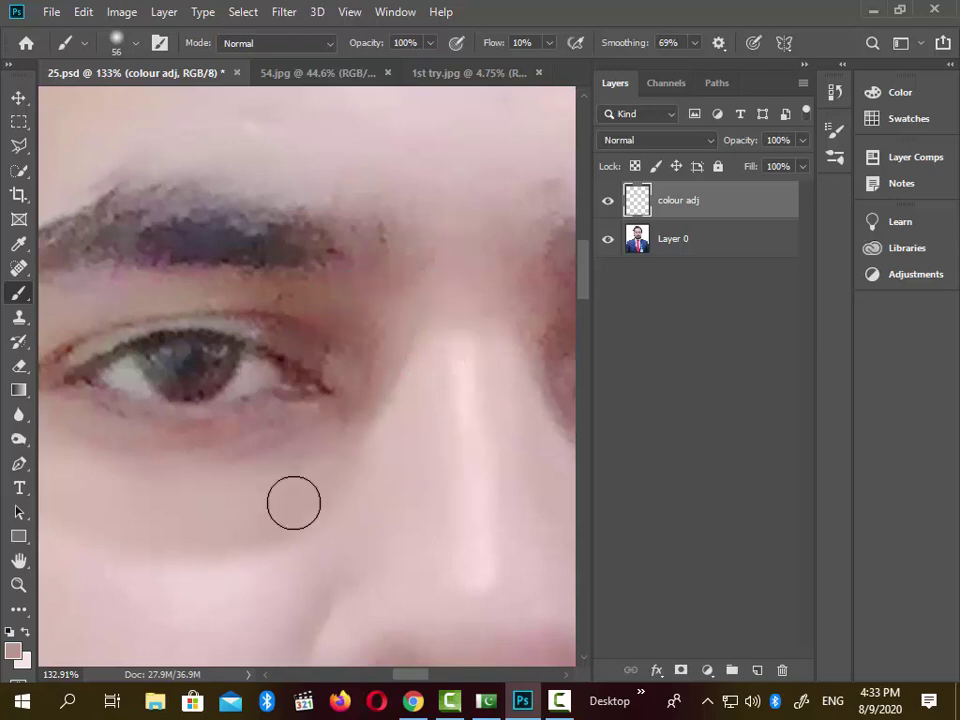
pyautogui.keyDown('alt'); pyautogui.click(326, 469); pyautogui.keyUp('alt')
pyautogui.moveTo(326, 469)
pyautogui.mouseDown()
pyautogui.moveTo(172, 544)
pyautogui.moveTo(280, 534)
pyautogui.moveTo(231, 519)
pyautogui.moveTo(259, 547)
pyautogui.moveTo(345, 488)
pyautogui.moveTo(356, 468)
pyautogui.moveTo(294, 463)
pyautogui.mouseUp()
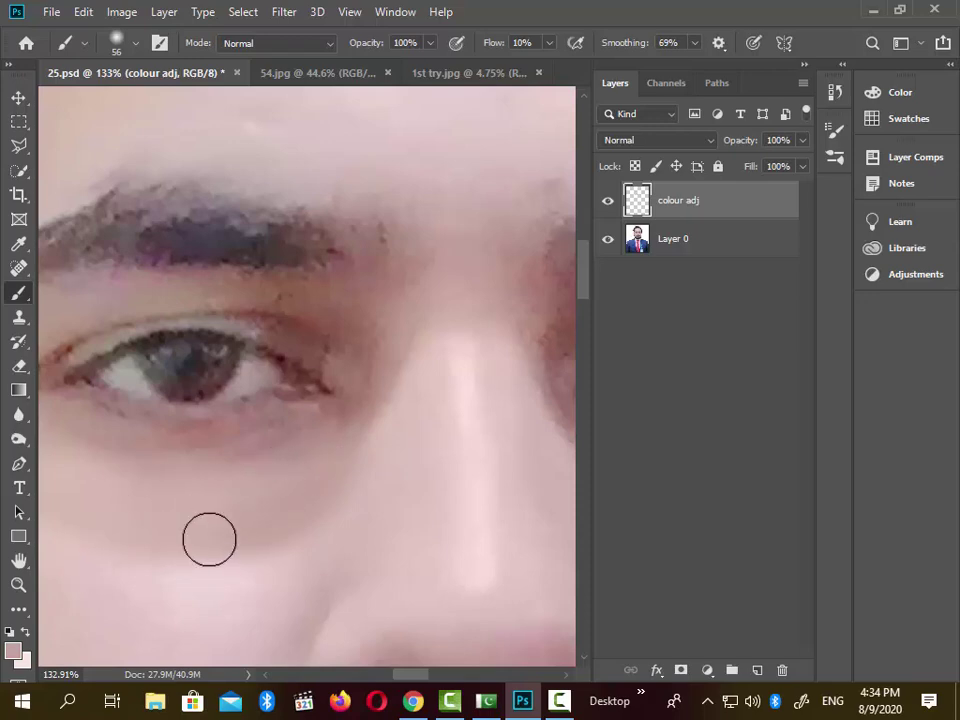
# - Set the foreground colour to ffffff and the background colour to 000000
pyautogui.click(17, 652)
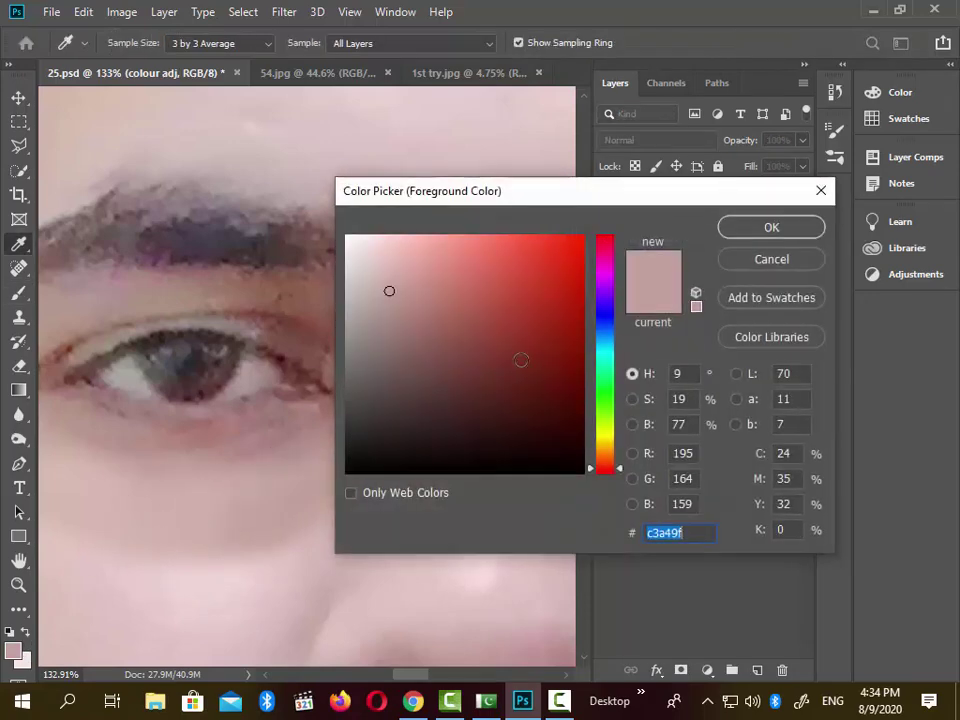
pyautogui.write('ffffff')
pyautogui.click(750, 238)
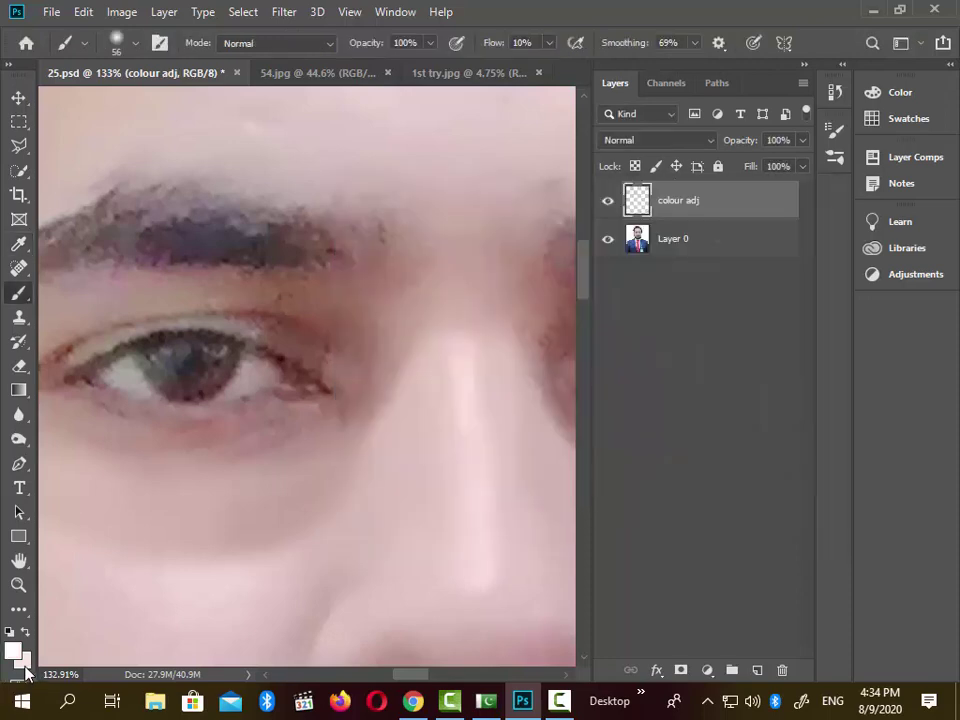
pyautogui.click(20, 658)
pyautogui.click(300, 486)
pyautogui.write('000000')
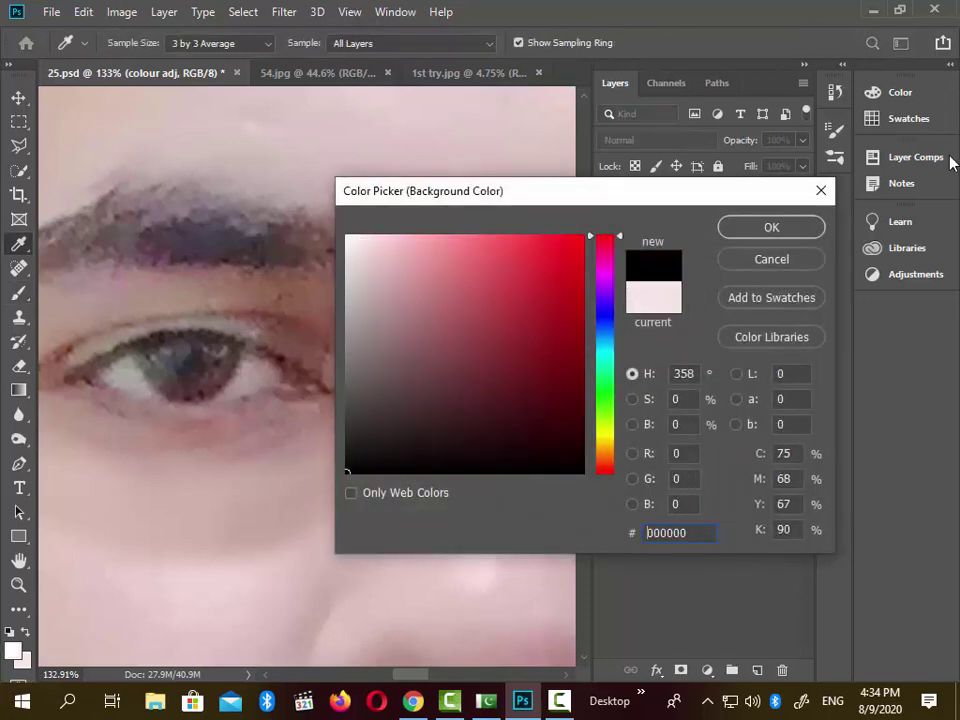
pyautogui.click(786, 236)
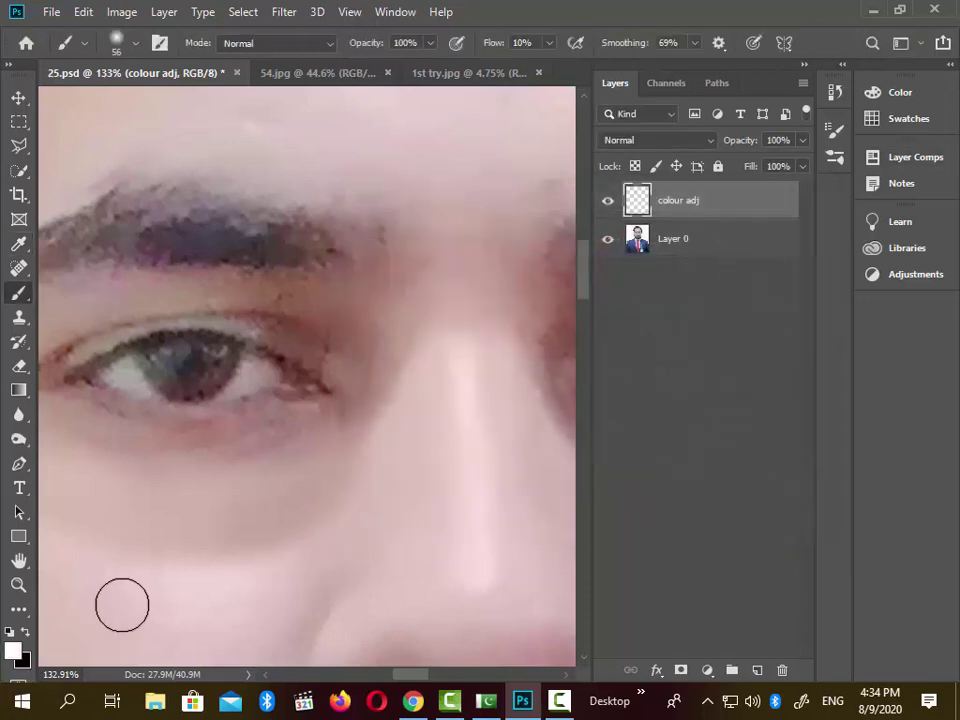
pyautogui.click(16, 653)
pyautogui.click(797, 231)
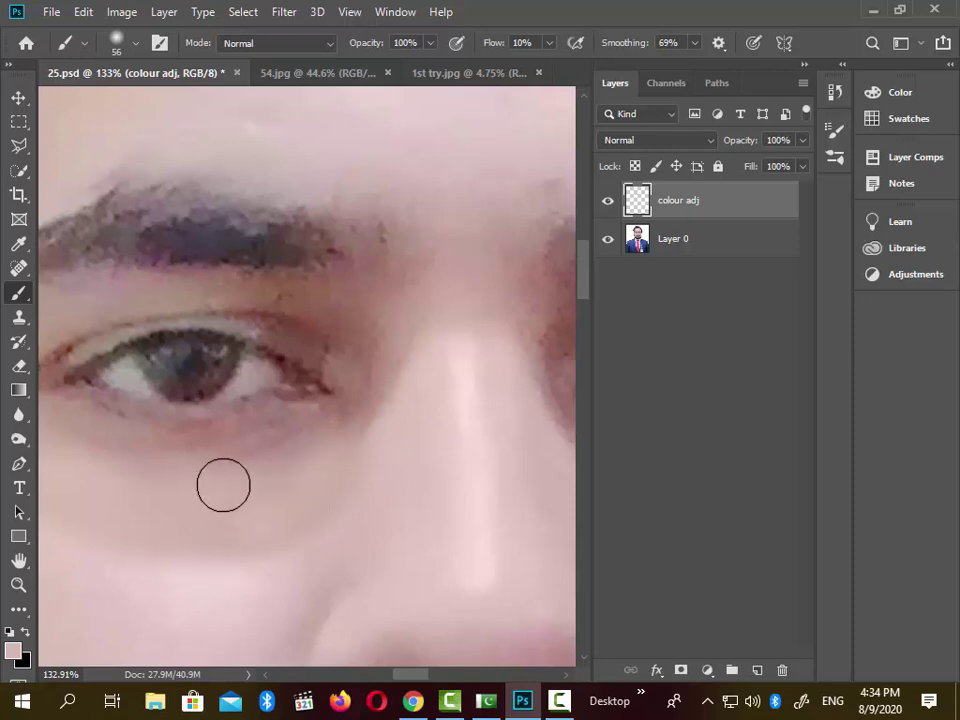
# - Resample the skin directly beneath the left-hand eye and blend the remaining shadow towards the nose
pyautogui.keyDown('alt'); pyautogui.click(187, 494); pyautogui.keyUp('alt')
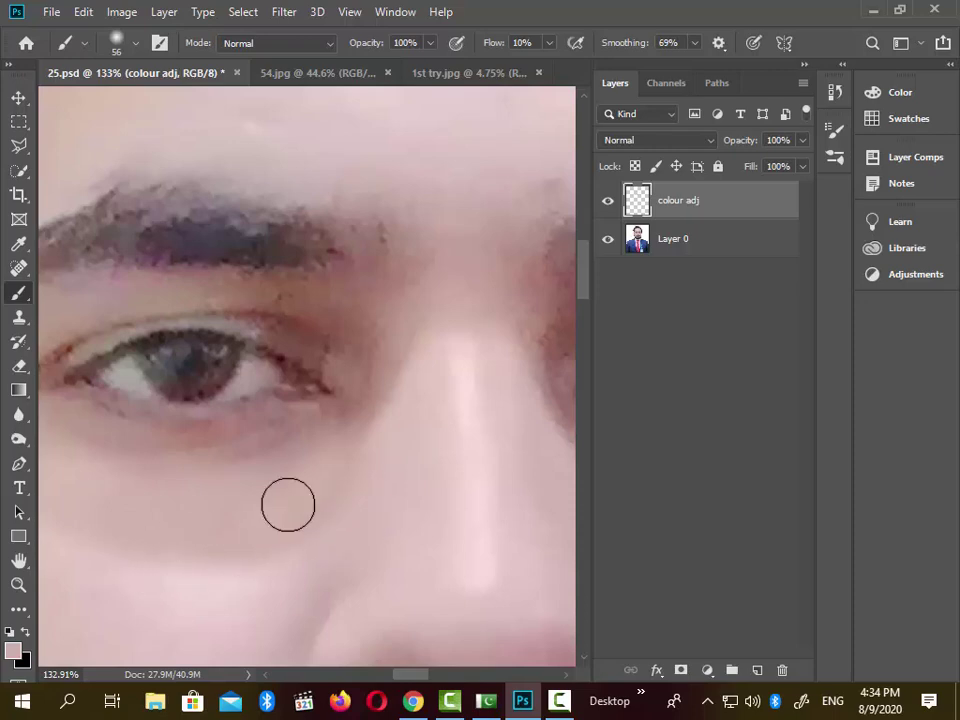
pyautogui.scroll(-2, 301, 475)
pyautogui.scroll(-6, 301, 475)
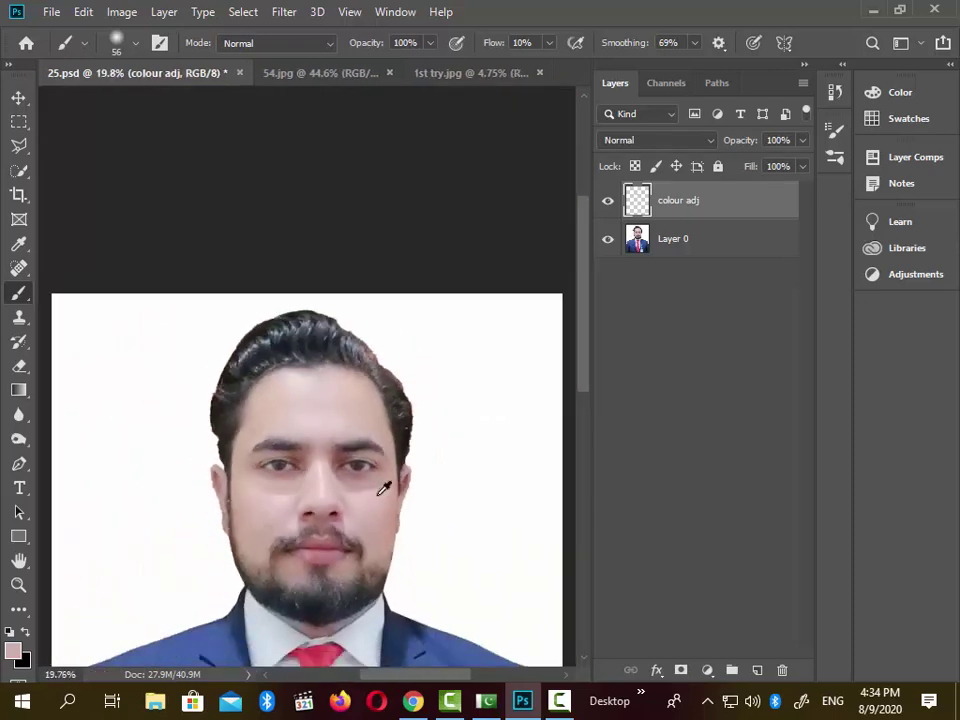
# - Sample surrounding skin colours and brush them over the shadow beneath the eye on the image's right
pyautogui.scroll(5, 375, 494)
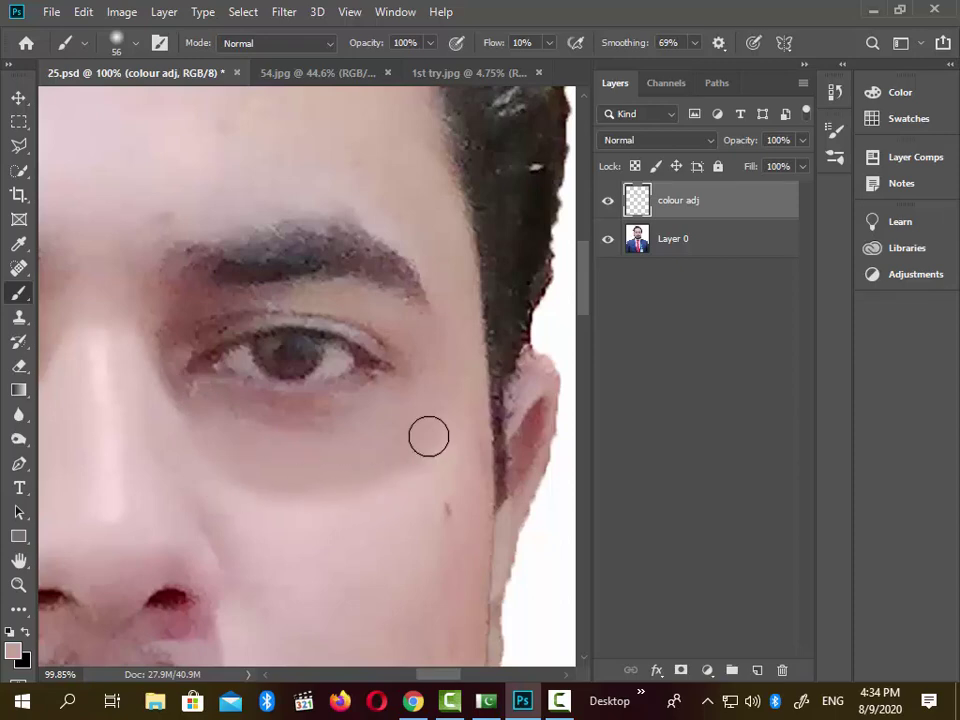
pyautogui.keyDown('alt'); pyautogui.click(420, 467); pyautogui.keyUp('alt')
pyautogui.scroll(-3, 420, 467)
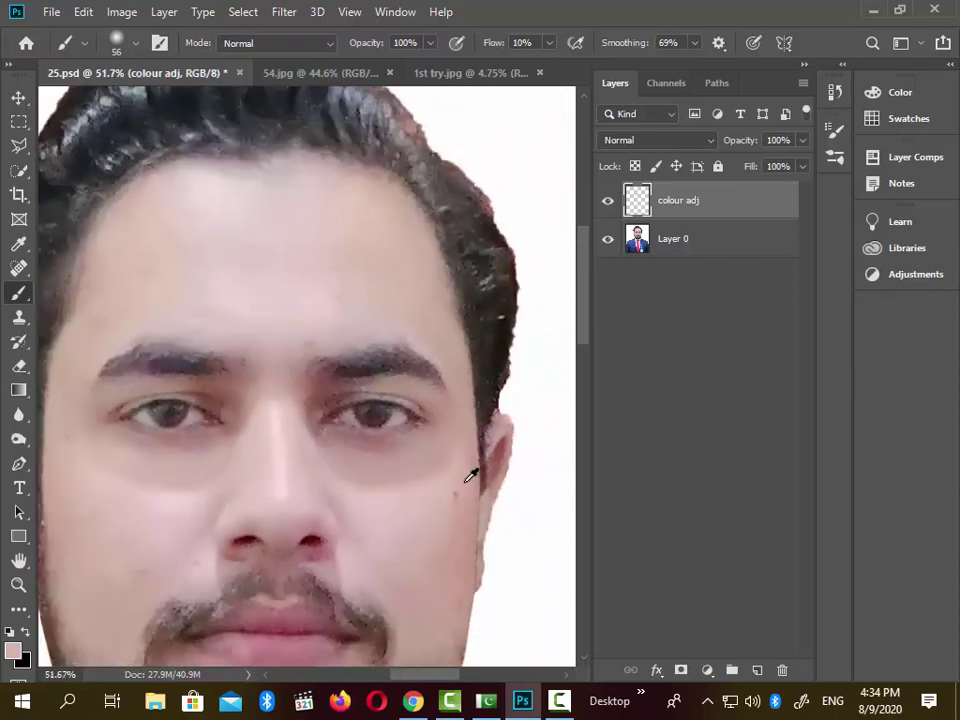
pyautogui.scroll(4, 286, 460)
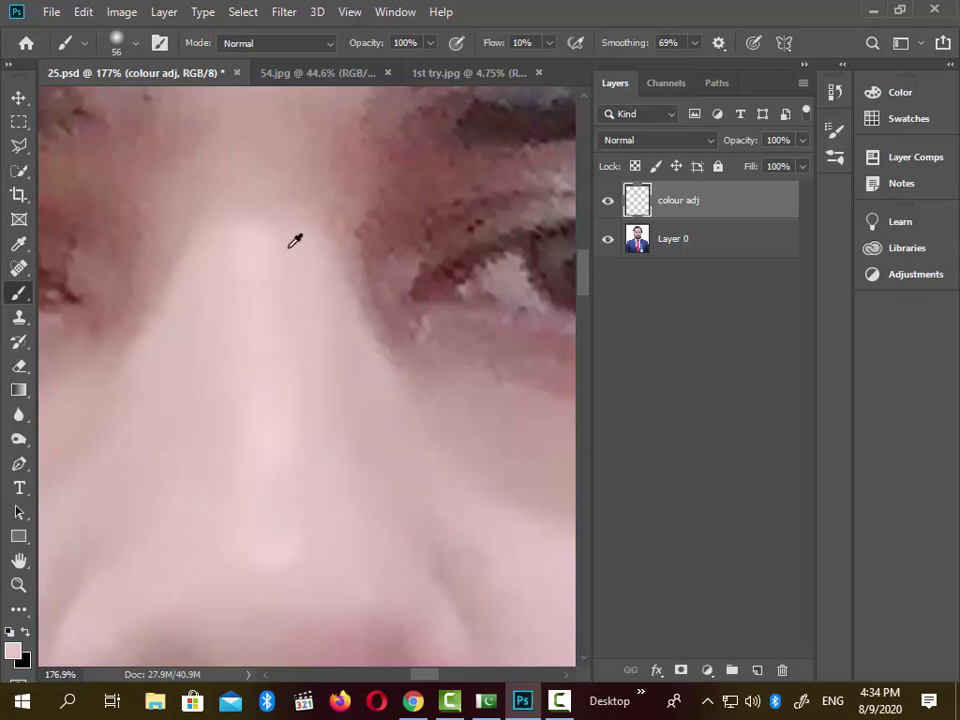
pyautogui.scroll(-6, 285, 300)
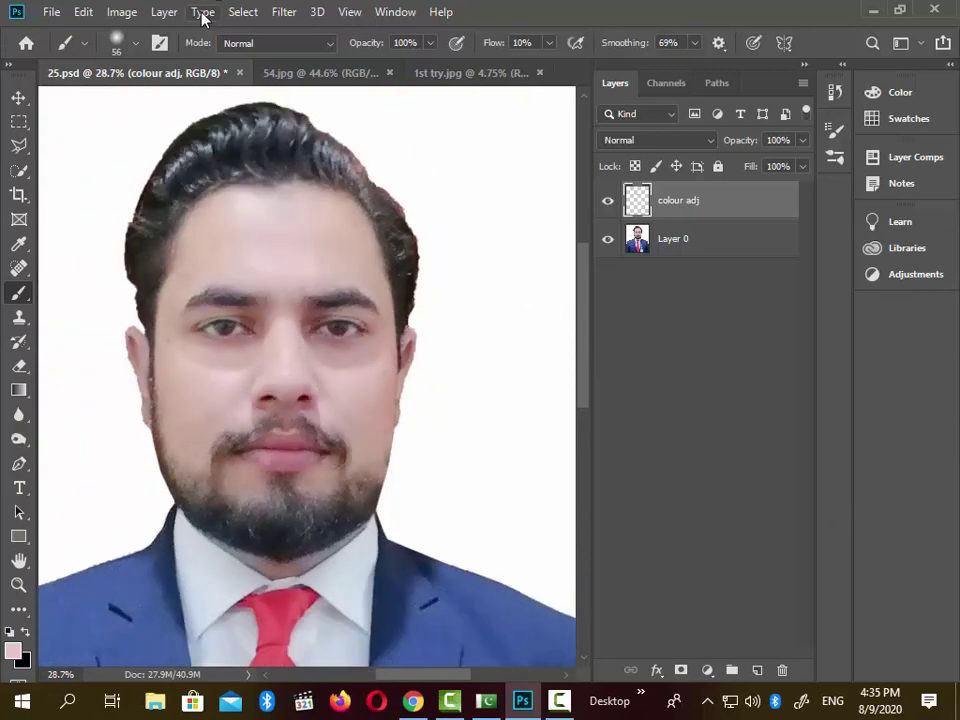
# - Apply a Curves adjustment to the colour adj layer to match the under-eye paint to the surrounding skin
pyautogui.click(122, 12)
pyautogui.moveTo(246, 64)
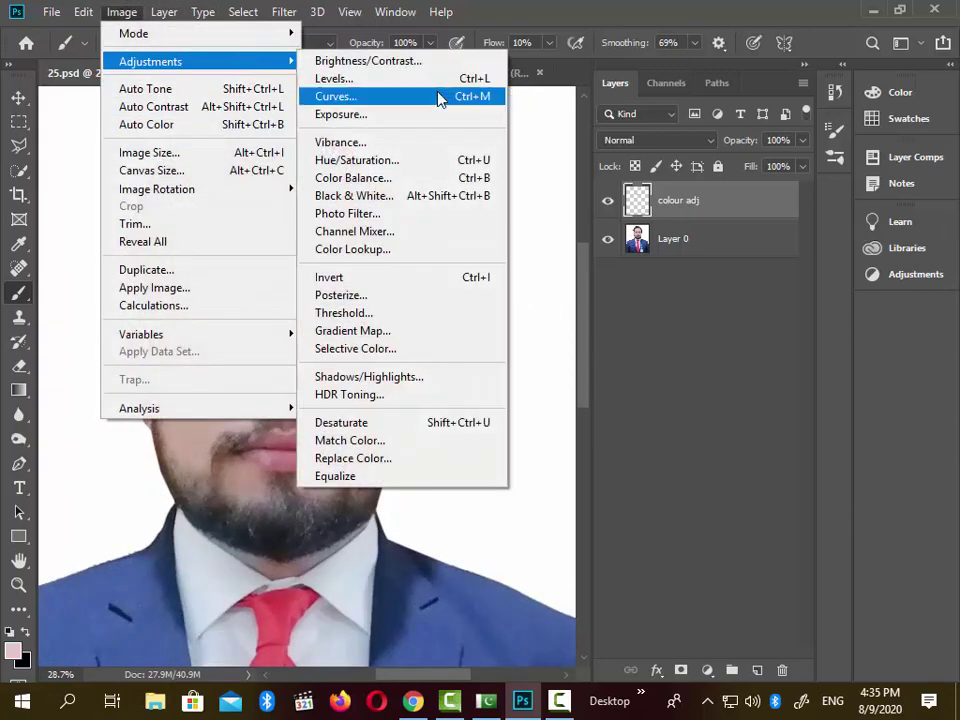
pyautogui.click(440, 97)
pyautogui.moveTo(345, 78); pyautogui.dragTo(663, 314)
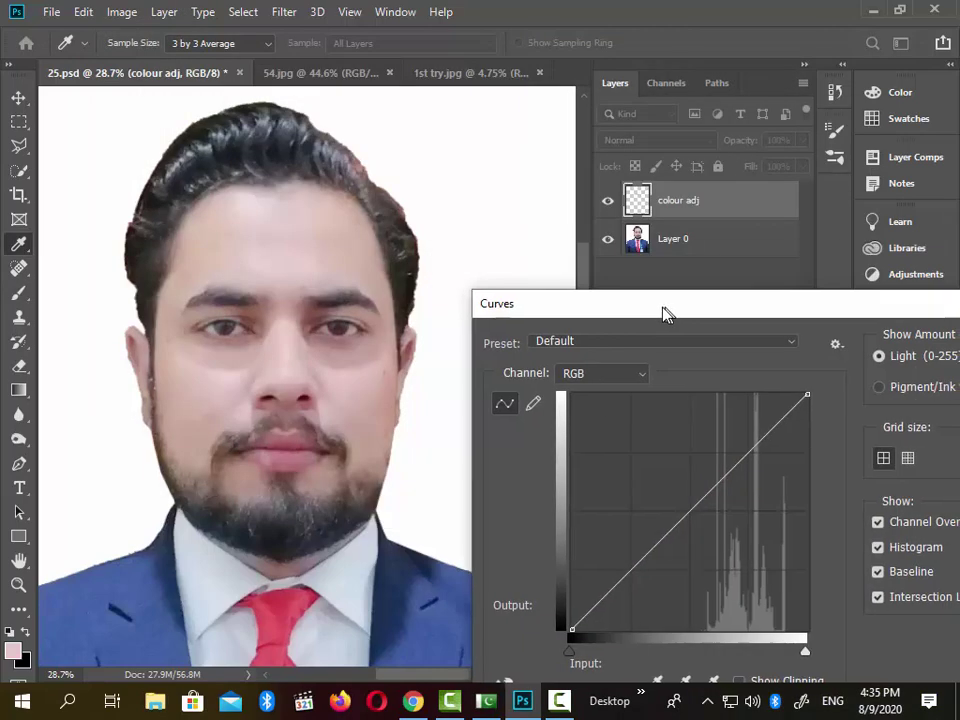
pyautogui.moveTo(680, 524); pyautogui.dragTo(716, 555)
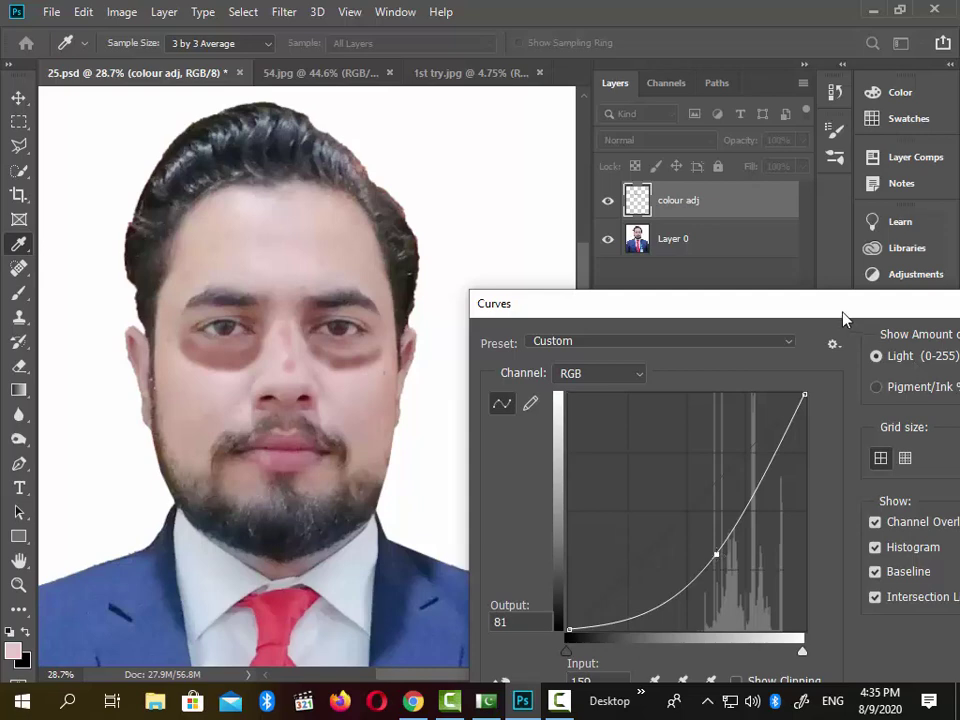
pyautogui.moveTo(843, 318); pyautogui.dragTo(618, 322)
pyautogui.moveTo(357, 325); pyautogui.dragTo(332, 289)
pyautogui.click(736, 345)
# - Darken Layer 0 with Curves by pulling the RGB midtone point down to input 116, output 95
pyautogui.click(677, 240)
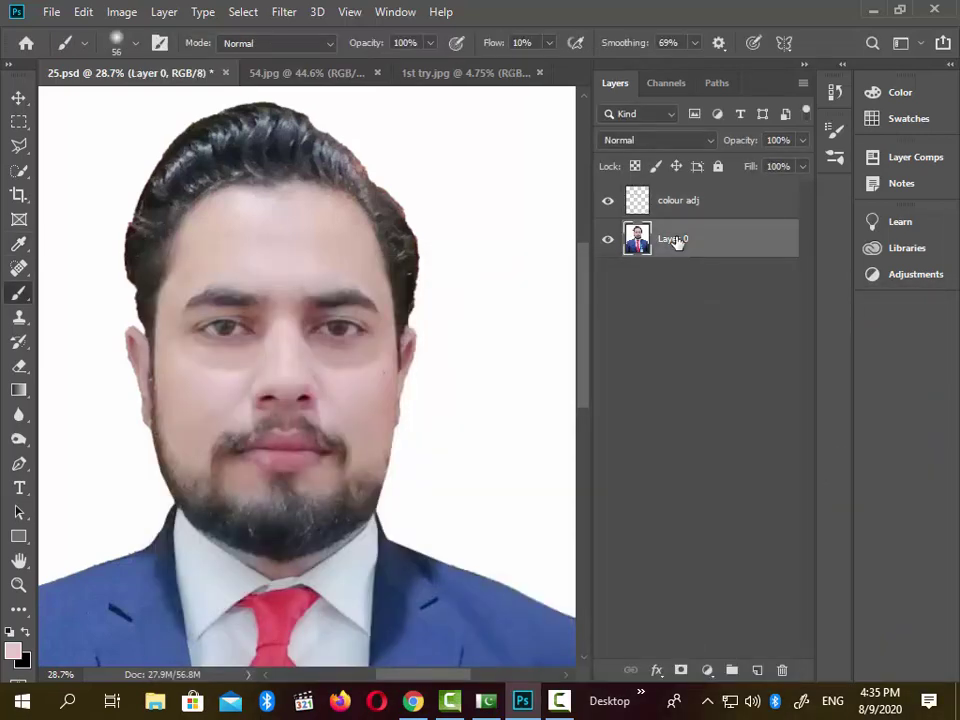
pyautogui.click(124, 12)
pyautogui.moveTo(272, 62)
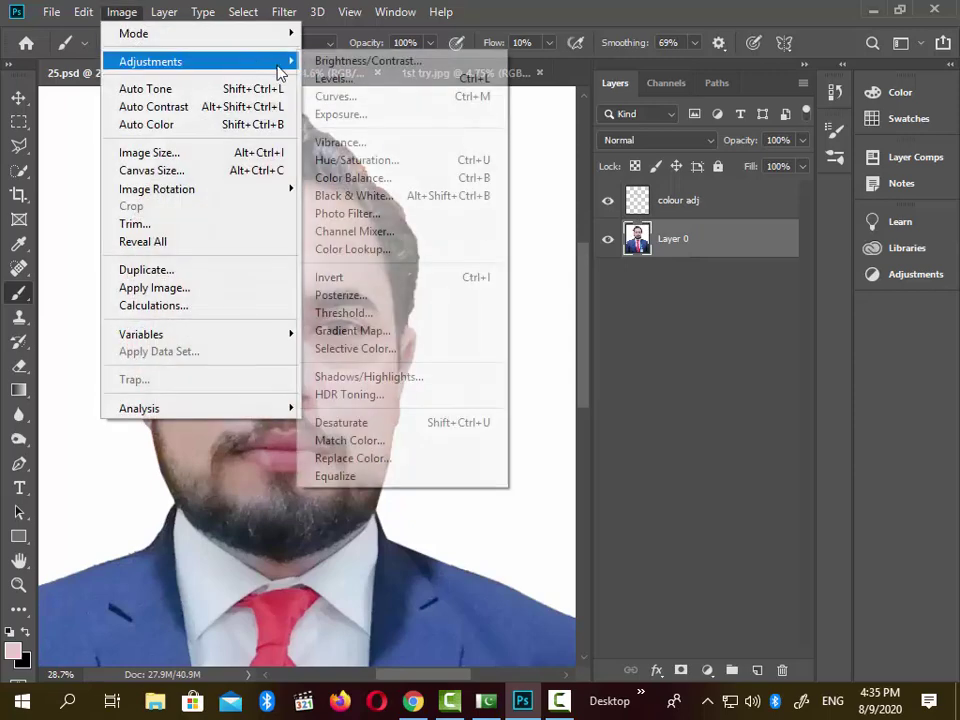
pyautogui.click(396, 96)
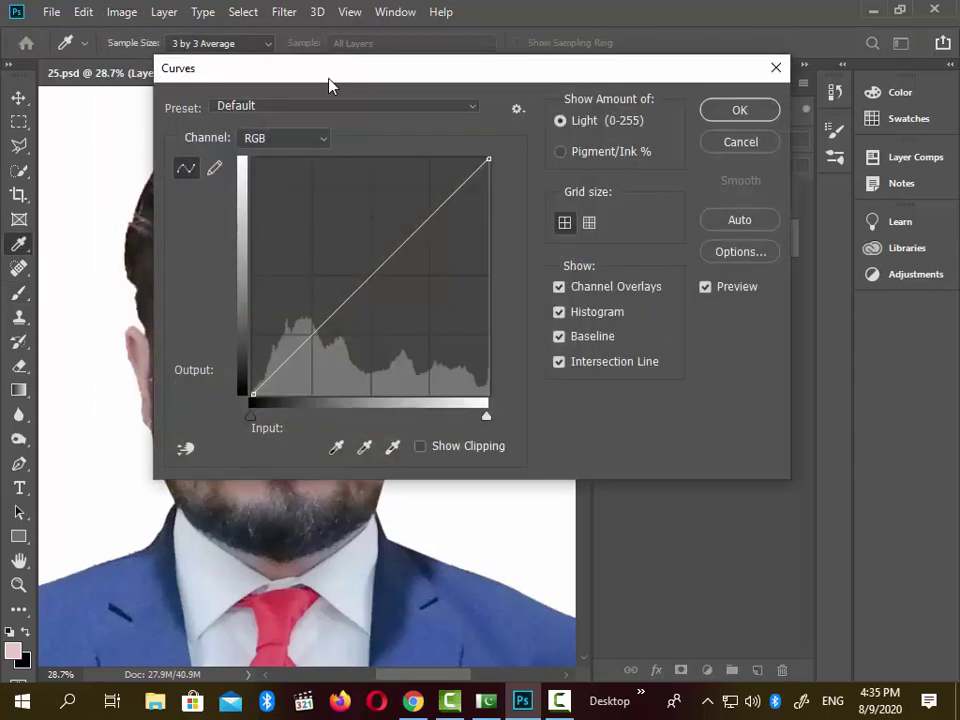
pyautogui.moveTo(329, 78); pyautogui.dragTo(571, 270)
pyautogui.moveTo(604, 468)
pyautogui.mouseDown()
pyautogui.moveTo(582, 464)
pyautogui.moveTo(580, 449)
pyautogui.moveTo(591, 461)
pyautogui.moveTo(581, 480)
pyautogui.moveTo(596, 489)
pyautogui.moveTo(589, 508)
pyautogui.moveTo(603, 489)
pyautogui.mouseUp()
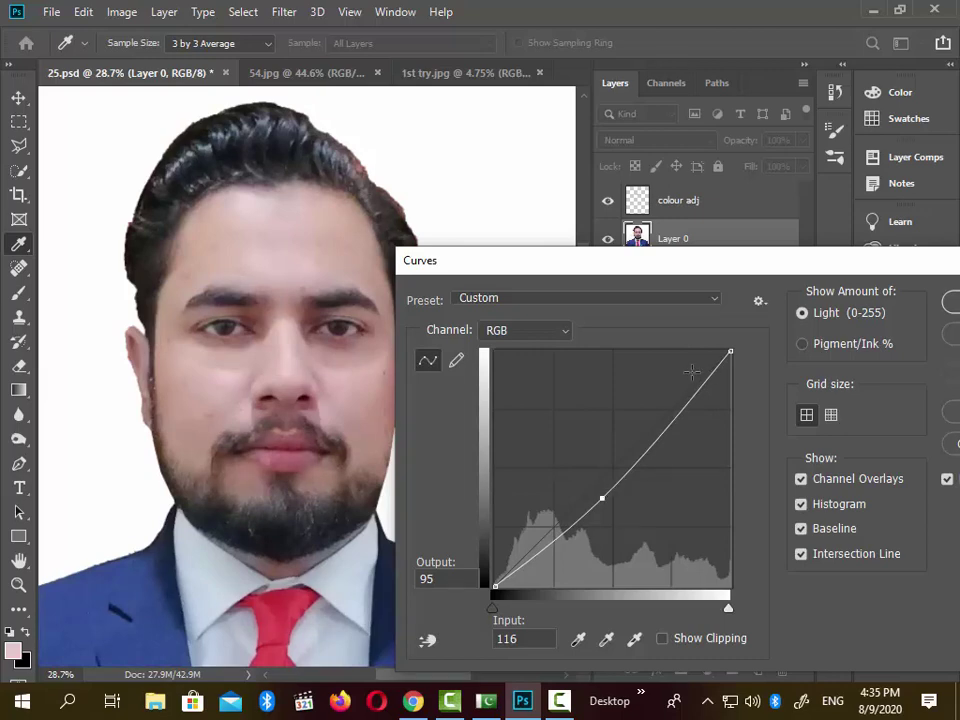
pyautogui.click(950, 302)
# - Examine the retouched face, hair and jaw edges against the white background, both close up and in the full portrait
pyautogui.press('b')
pyautogui.scroll(5, 305, 395)
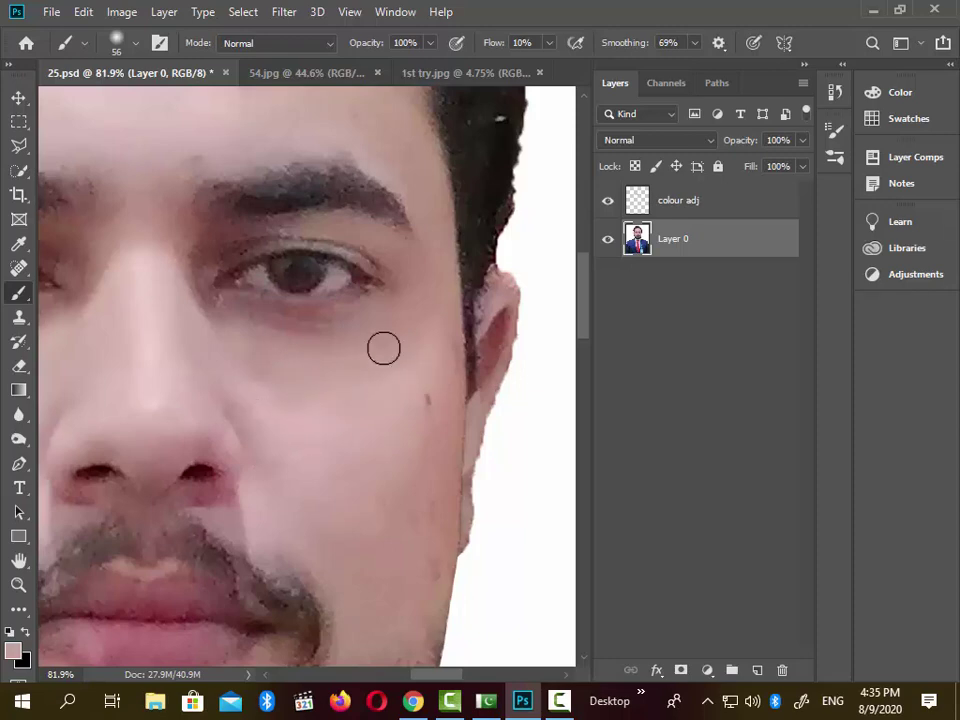
pyautogui.scroll(-3, 191, 384)
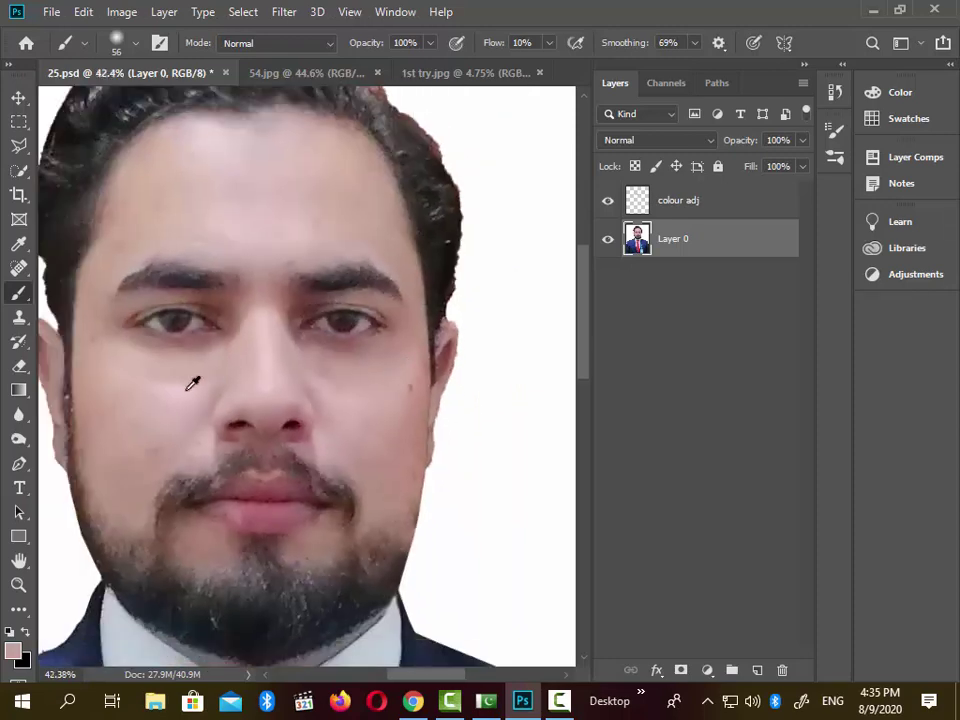
pyautogui.scroll(2, 150, 383)
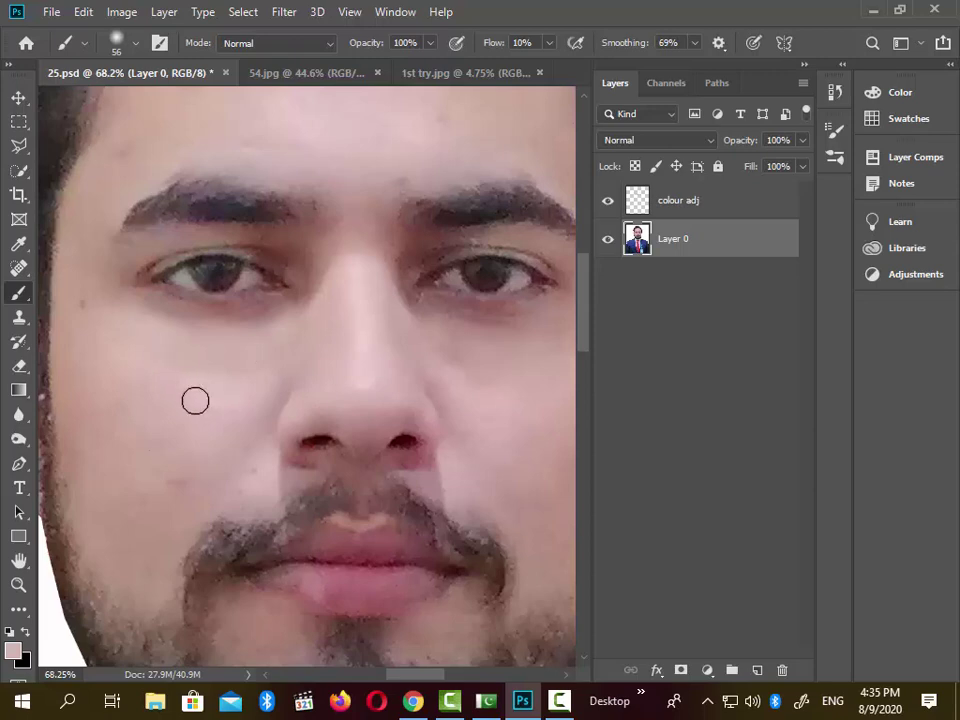
pyautogui.hotkey('ctrl', '0')
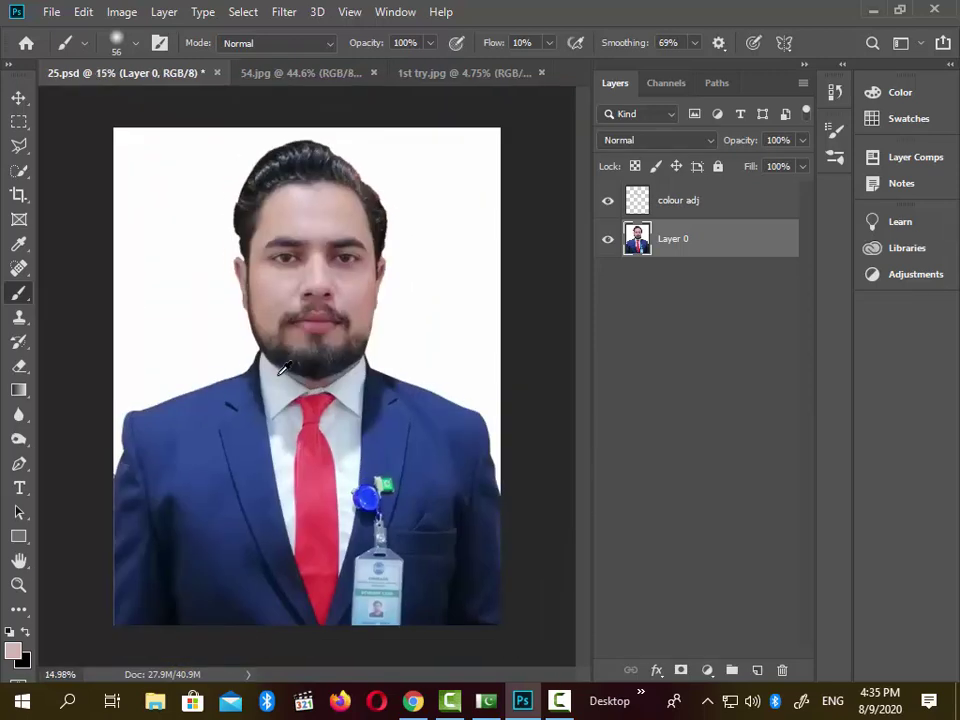
pyautogui.scroll(2, 390, 215)
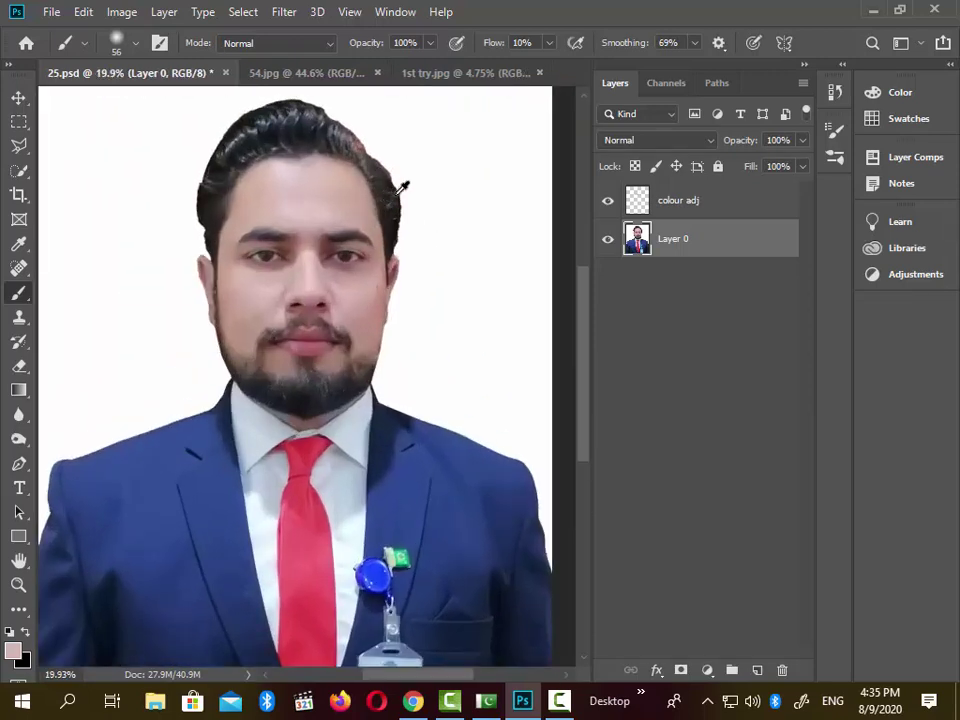
pyautogui.scroll(1, 402, 179)
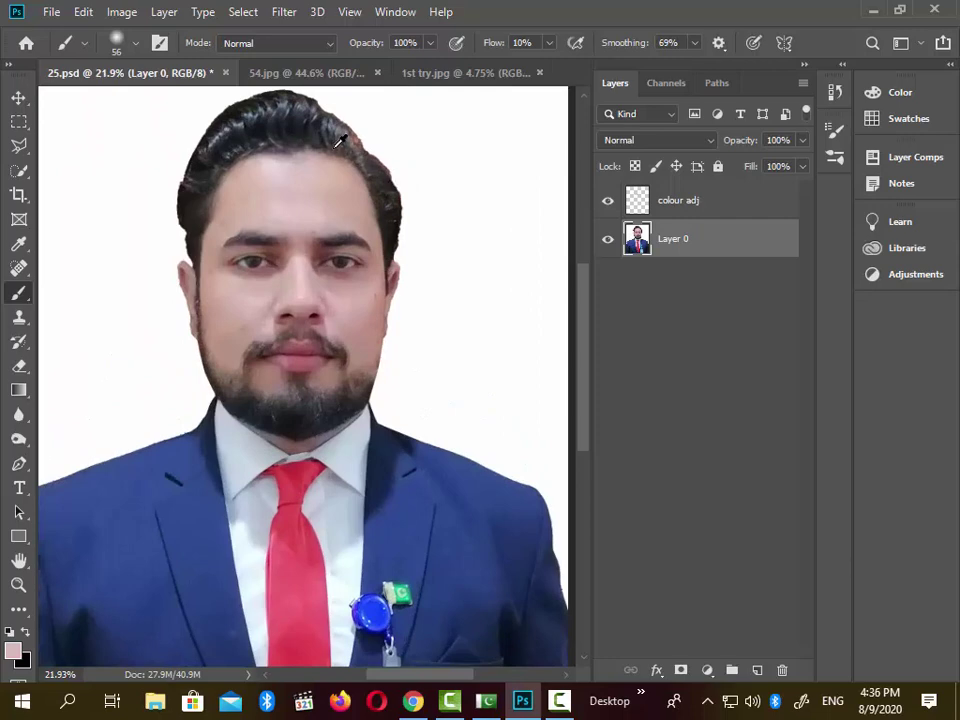
pyautogui.scroll(2, 426, 199)
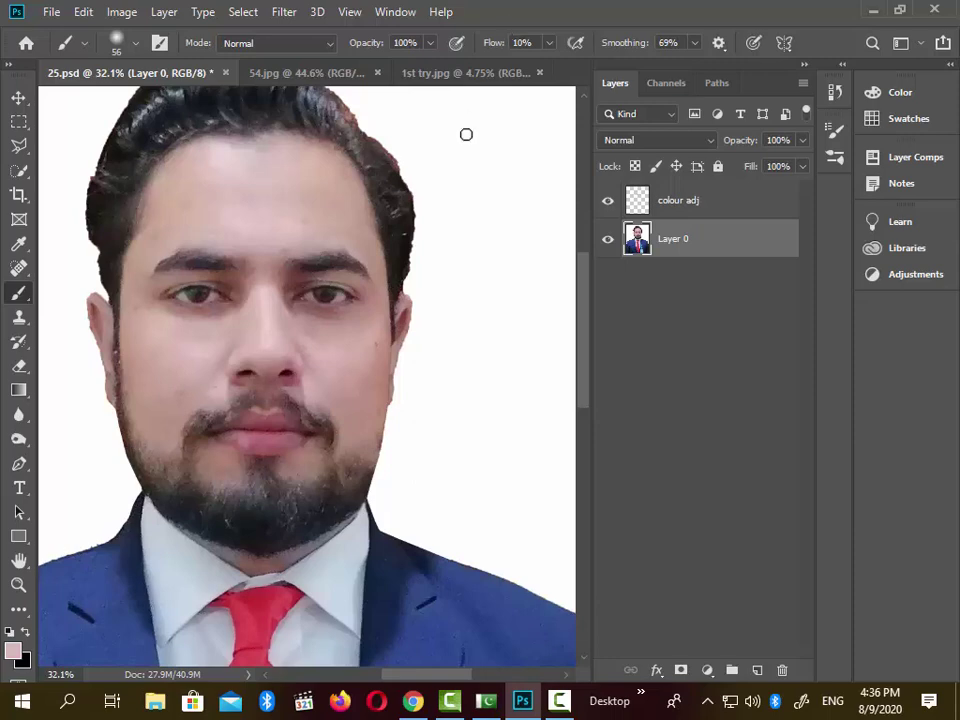
pyautogui.scroll(-4, 317, 317)
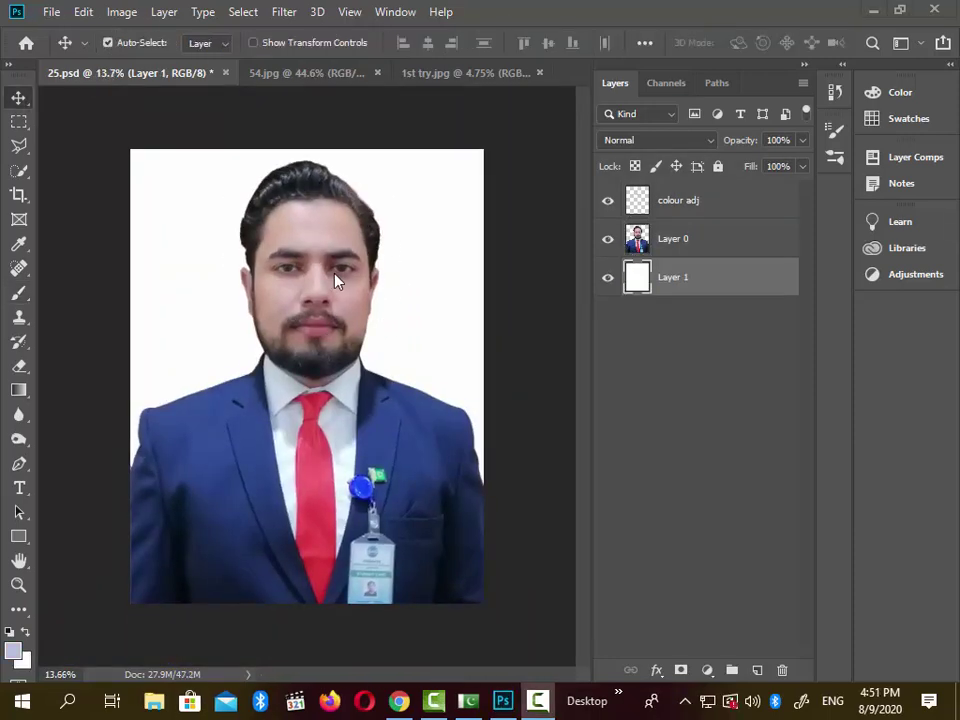
pyautogui.scroll(5, 381, 293)
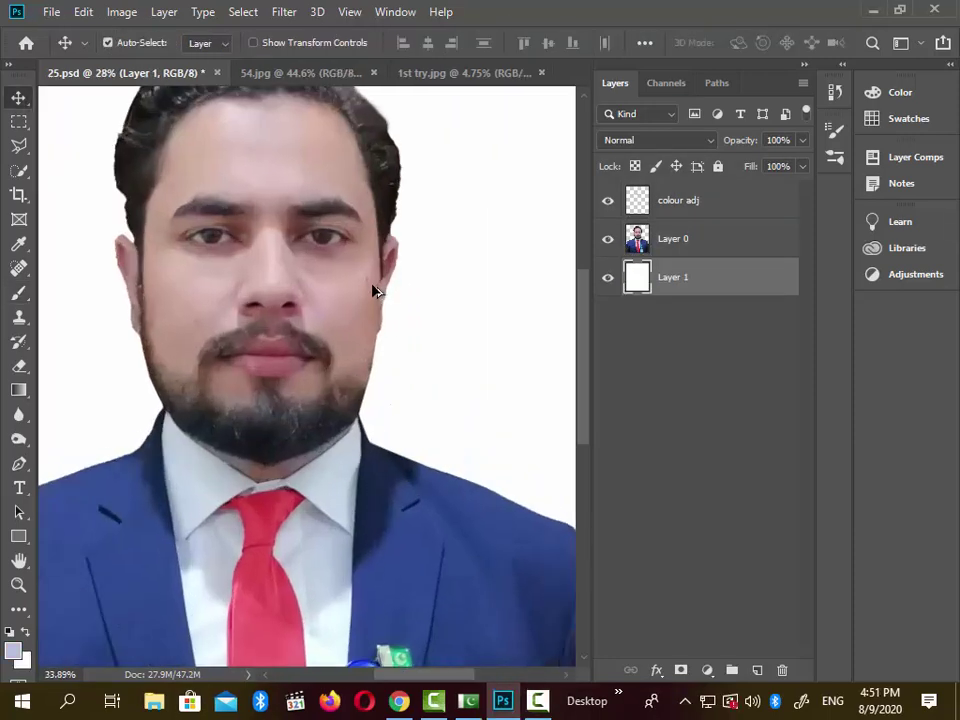
pyautogui.scroll(1, 390, 366)
pyautogui.scroll(-4, 414, 452)
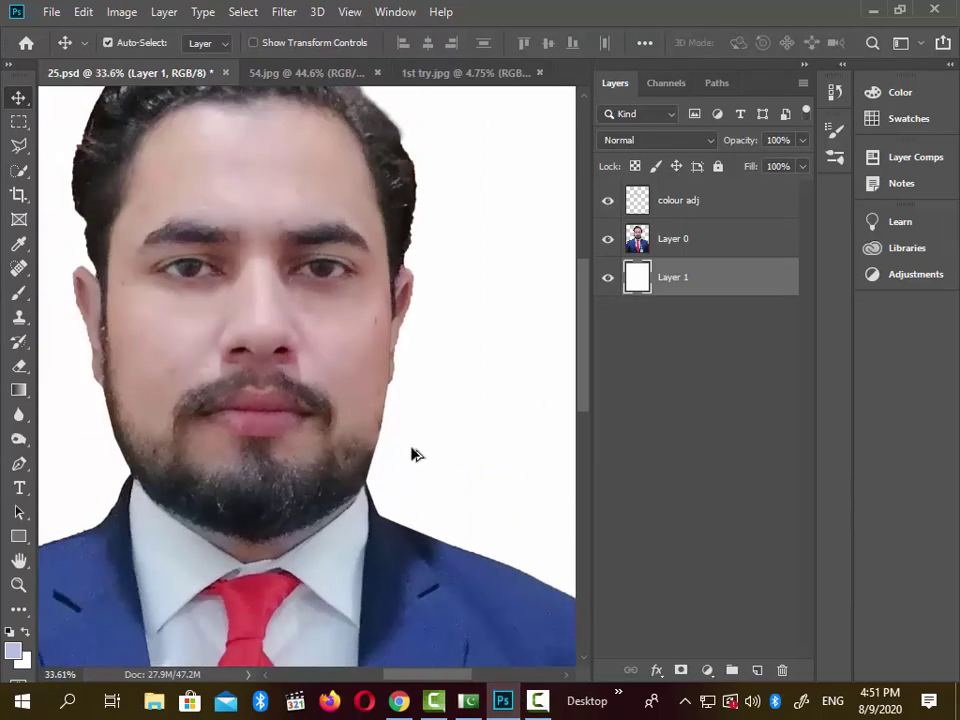
pyautogui.scroll(3, 219, 476)
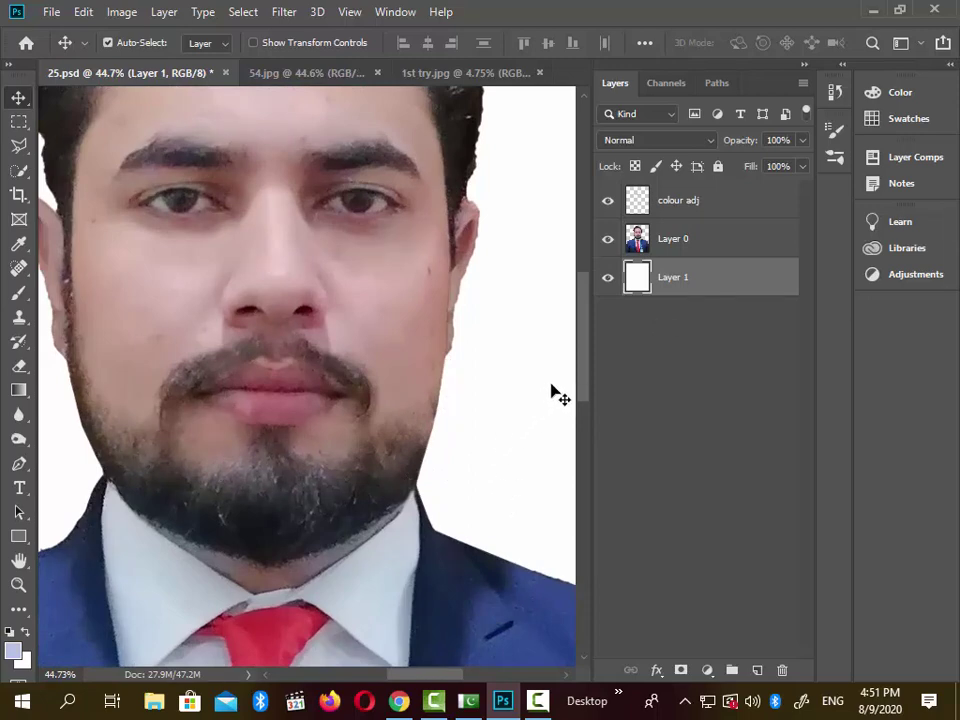
# - Add a new empty layer beneath the white Layer 1 and make it the active layer
pyautogui.click(755, 671)
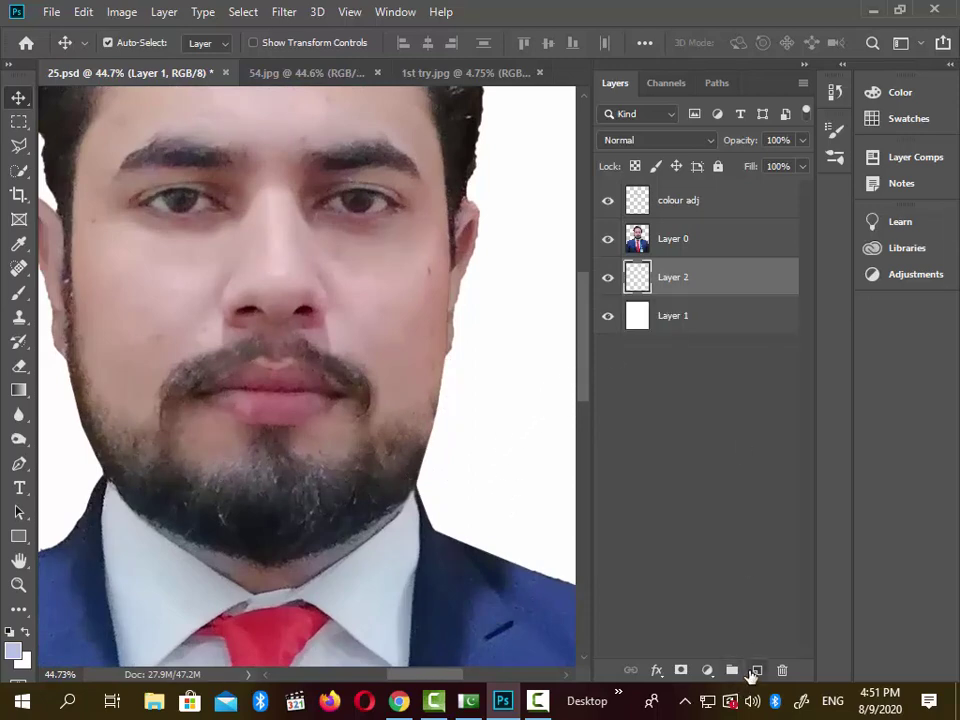
pyautogui.moveTo(672, 277); pyautogui.dragTo(660, 335)
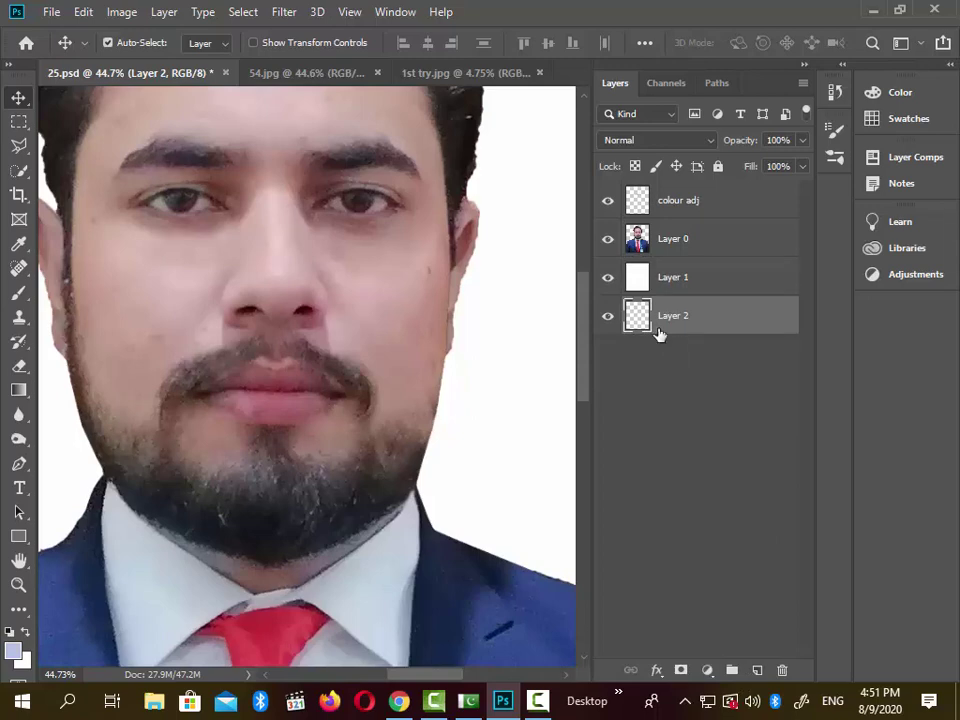
pyautogui.click(655, 248)
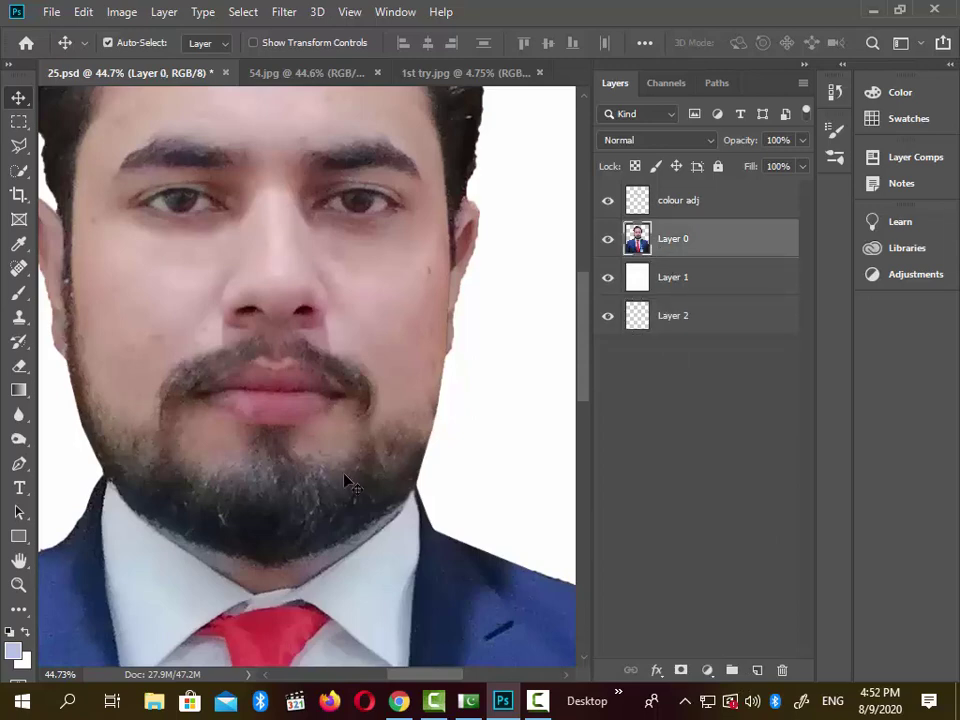
pyautogui.click(688, 322)
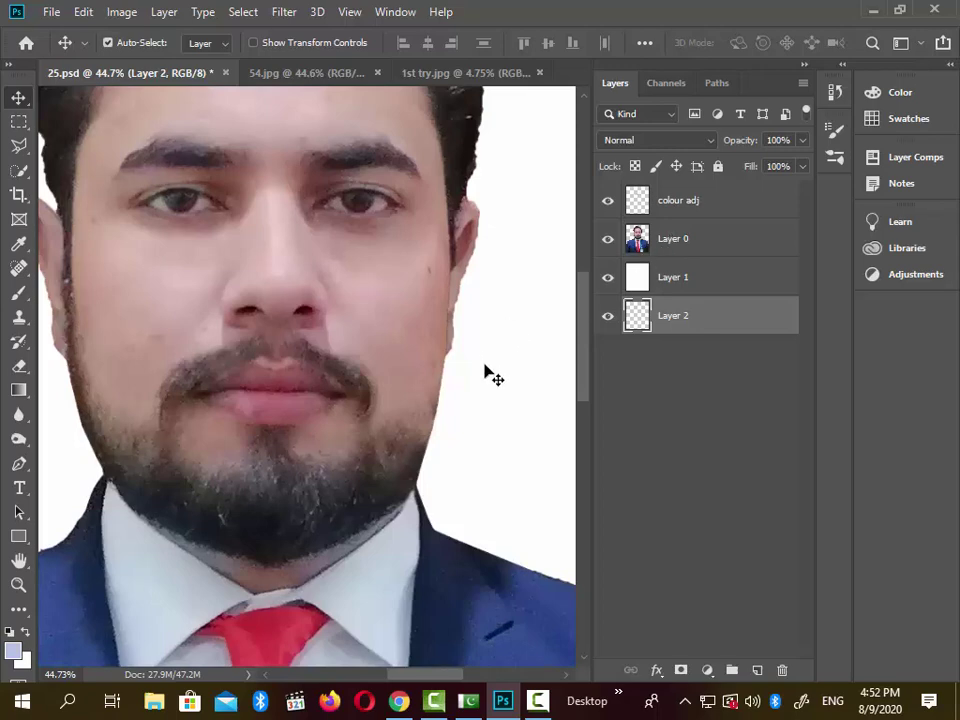
# - Use the Clone Stamp on Layer 0 to extend the beard outwards along the jaw edge on the image's right
pyautogui.click(19, 316)
pyautogui.scroll(2, 427, 440)
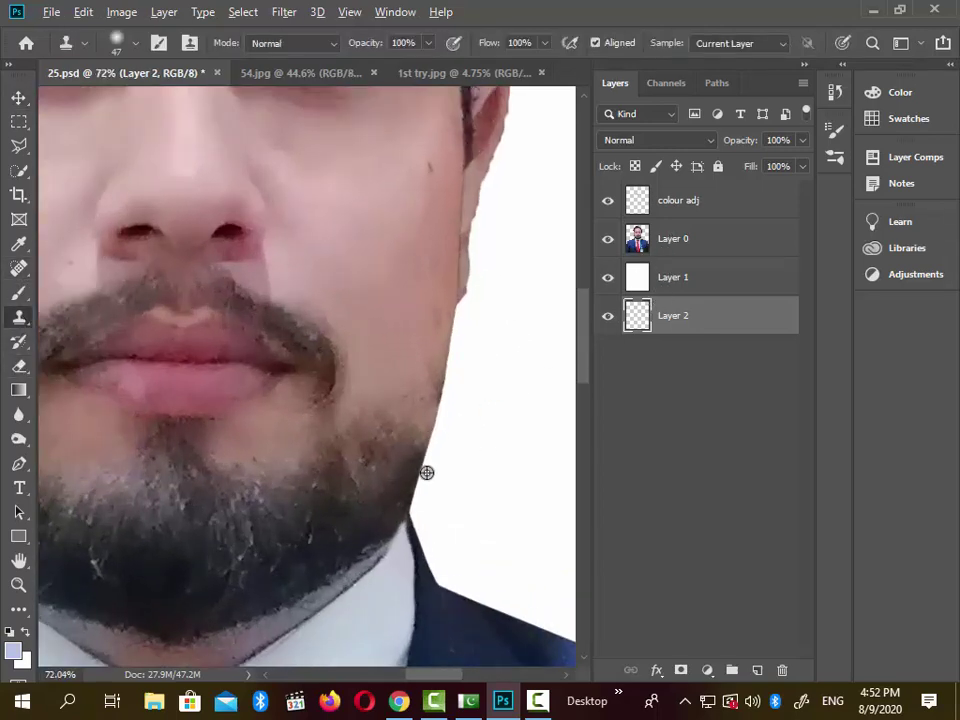
pyautogui.scroll(2, 427, 472)
pyautogui.click(668, 245)
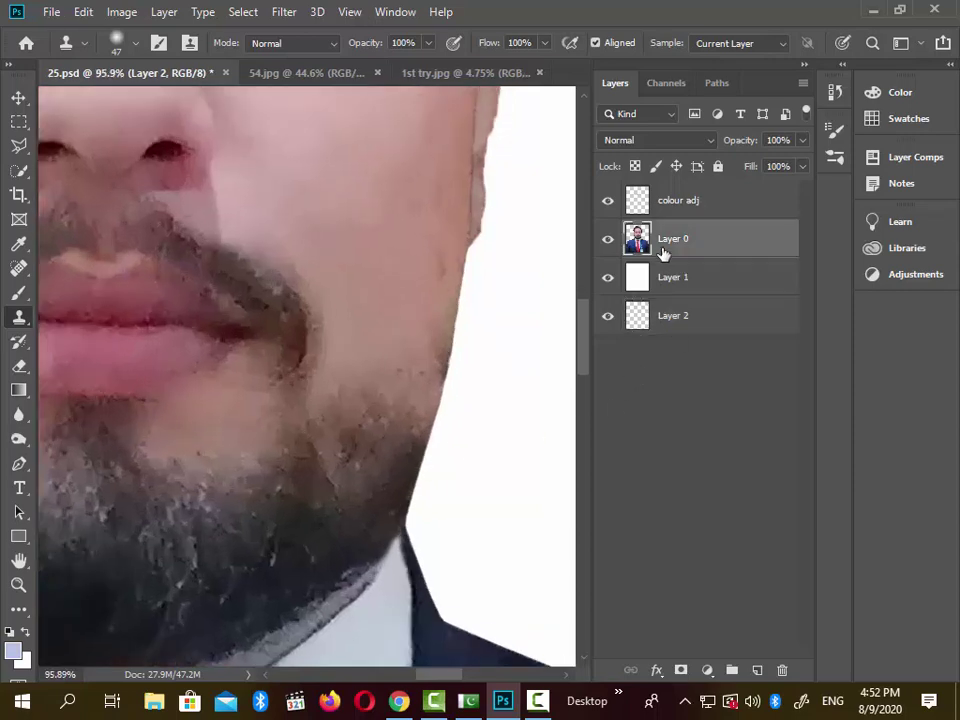
pyautogui.scroll(2, 420, 450)
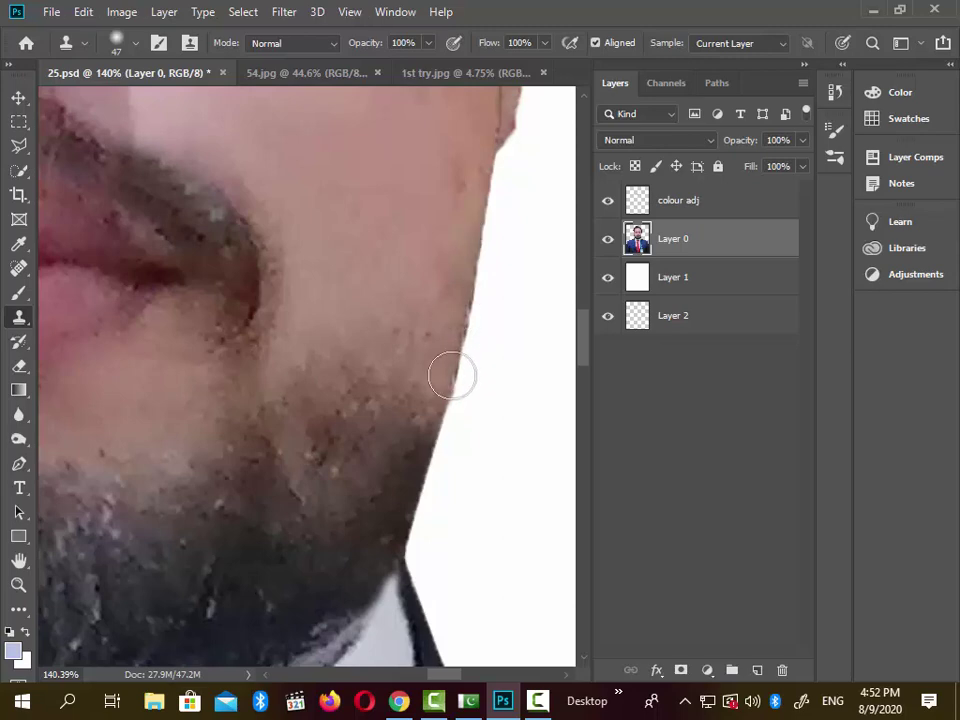
pyautogui.moveTo(452, 377)
pyautogui.mouseDown()
pyautogui.moveTo(429, 440)
pyautogui.moveTo(407, 463)
pyautogui.moveTo(419, 460)
pyautogui.moveTo(428, 425)
pyautogui.moveTo(408, 478)
pyautogui.moveTo(418, 493)
pyautogui.moveTo(396, 518)
pyautogui.moveTo(402, 545)
pyautogui.moveTo(404, 510)
pyautogui.moveTo(417, 510)
pyautogui.moveTo(435, 455)
pyautogui.mouseUp()
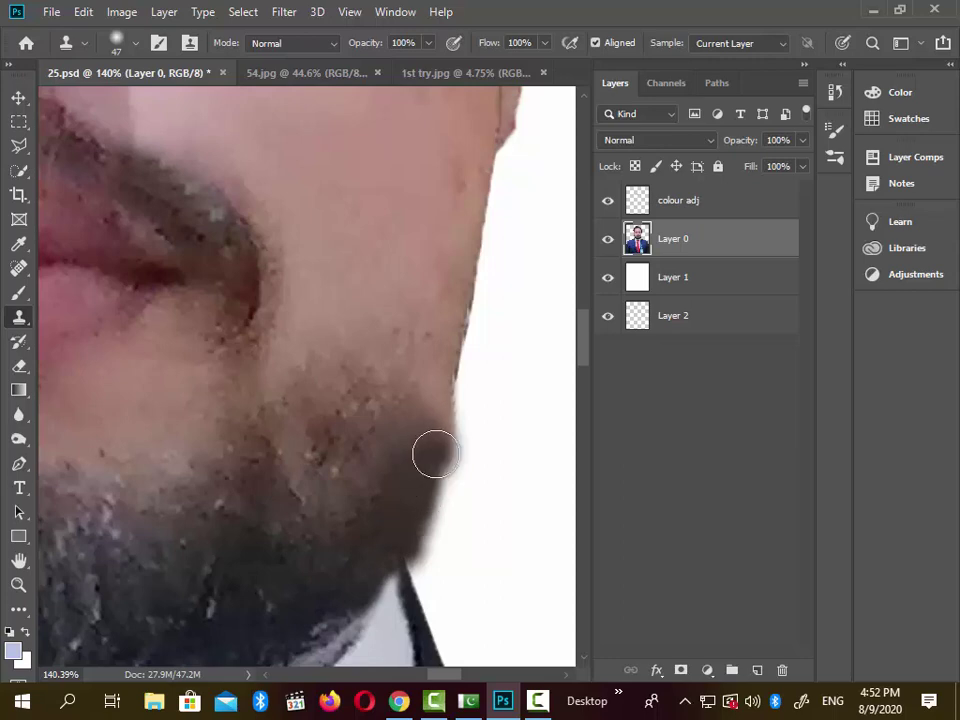
# - Clone skin outwards along the cheek edge on the image's right, from the beard up towards the earlobe
pyautogui.scroll(-6, 435, 455)
pyautogui.scroll(6, 452, 360)
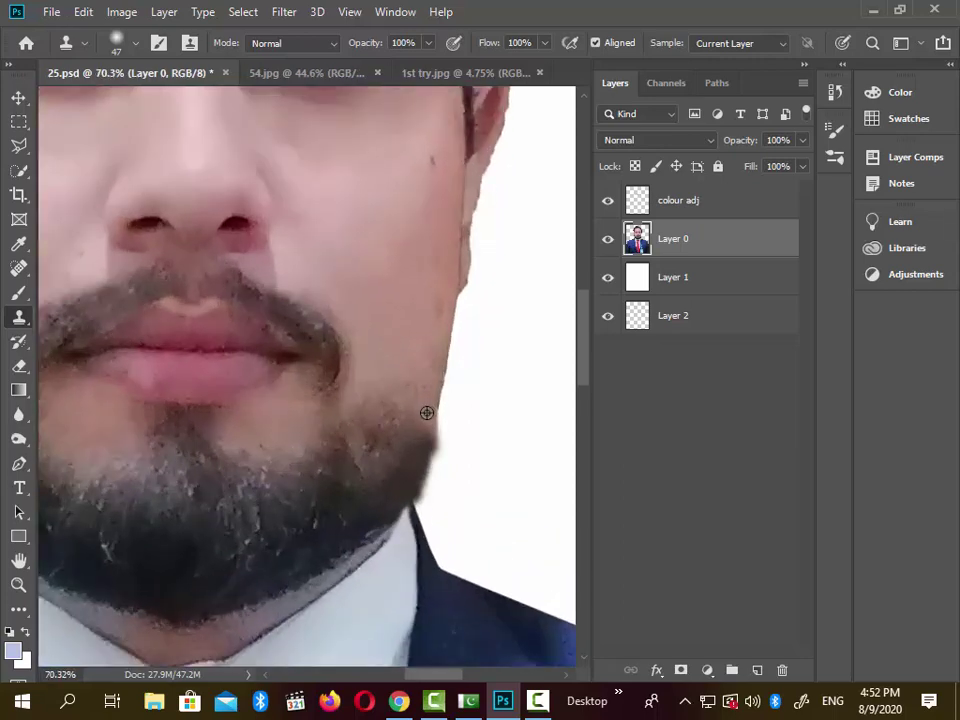
pyautogui.moveTo(448, 400)
pyautogui.mouseDown()
pyautogui.moveTo(439, 422)
pyautogui.moveTo(441, 369)
pyautogui.moveTo(452, 360)
pyautogui.moveTo(456, 300)
pyautogui.moveTo(485, 205)
pyautogui.moveTo(471, 294)
pyautogui.moveTo(467, 199)
pyautogui.moveTo(489, 190)
pyautogui.mouseUp()
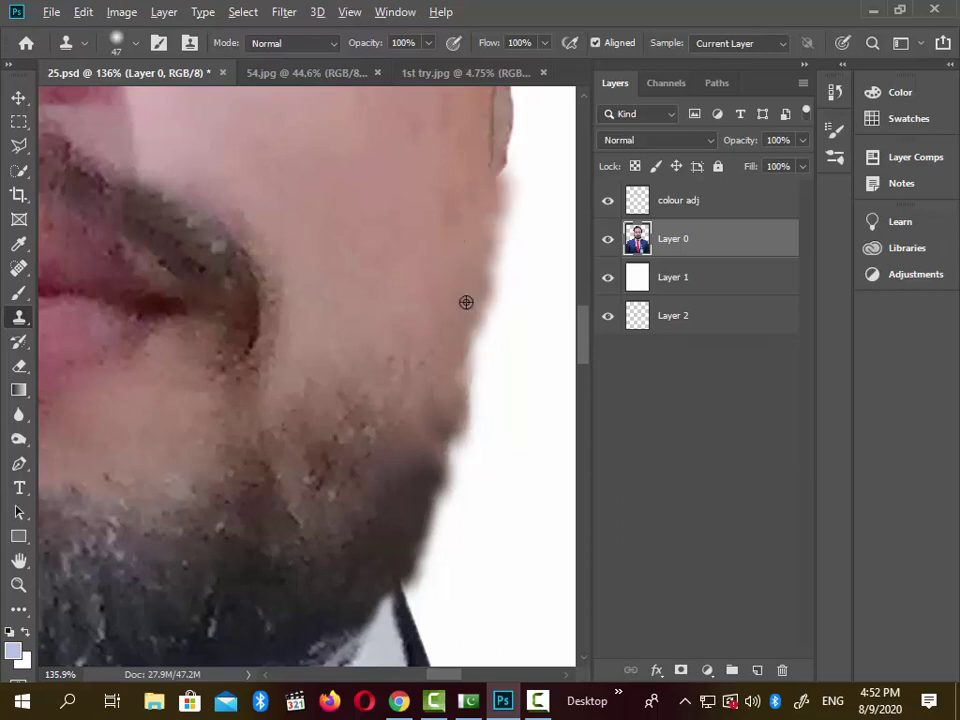
# - Clone more skin over the uneven lower cheek edge down to the top of the beard
pyautogui.scroll(-4, 465, 305)
pyautogui.scroll(2, 476, 316)
pyautogui.scroll(3, 476, 316)
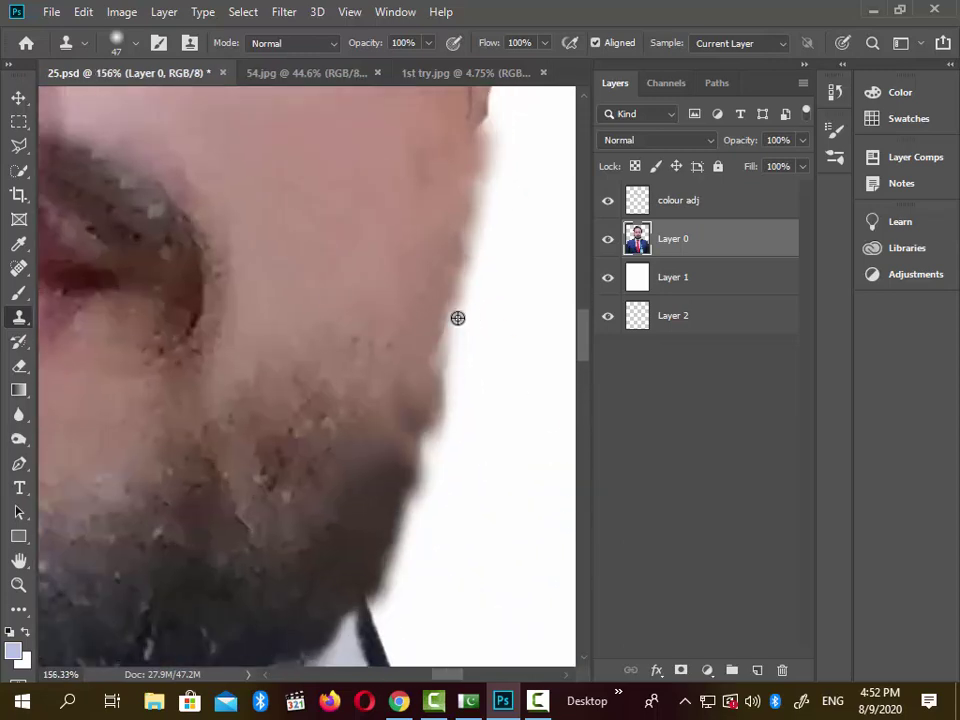
pyautogui.moveTo(444, 317)
pyautogui.mouseDown()
pyautogui.moveTo(410, 390)
pyautogui.moveTo(400, 424)
pyautogui.moveTo(413, 442)
pyautogui.moveTo(409, 474)
pyautogui.mouseUp()
pyautogui.keyDown('alt'); pyautogui.click(395, 427); pyautogui.keyUp('alt')
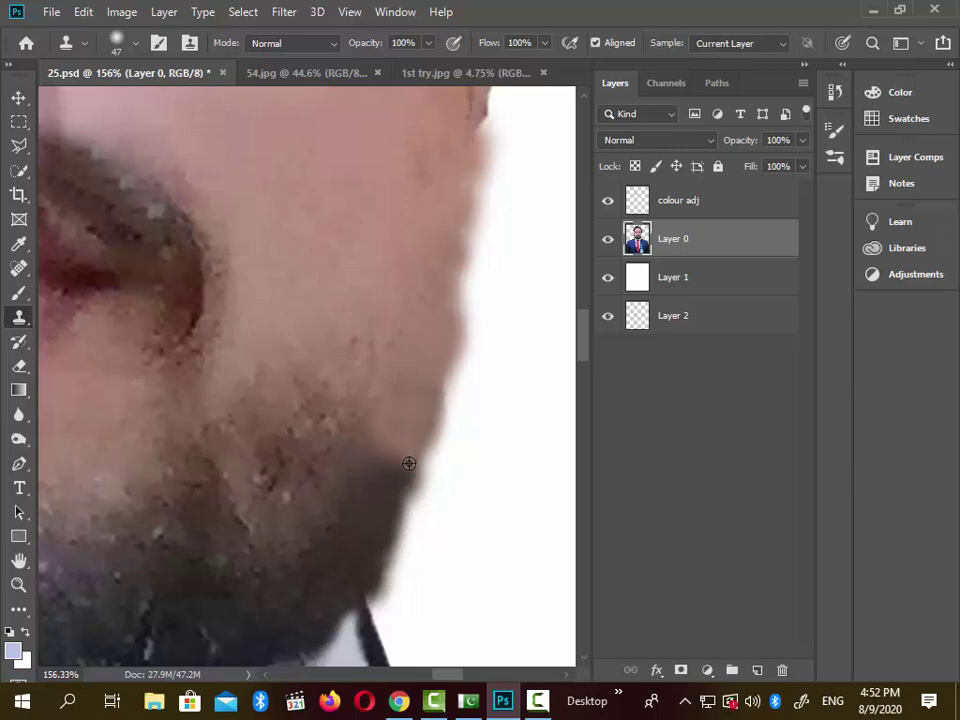
# - Resample just above the jaw corner and clone over the transition between the cheek and the beard's outer edge
pyautogui.scroll(-3, 414, 458)
pyautogui.scroll(-4, 416, 457)
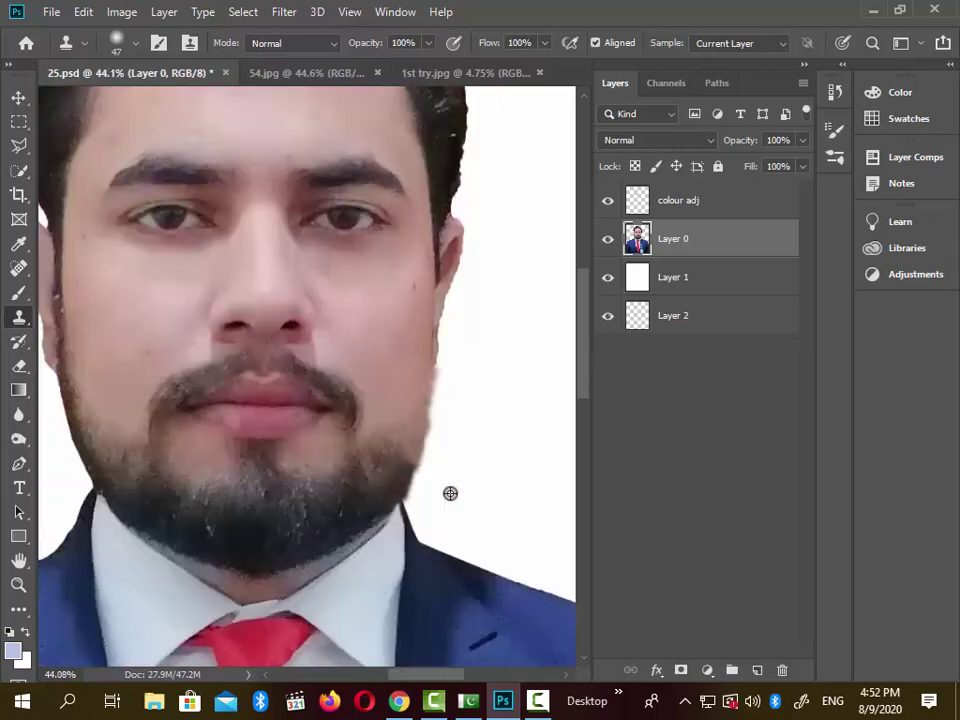
pyautogui.scroll(3, 418, 487)
pyautogui.scroll(2, 418, 487)
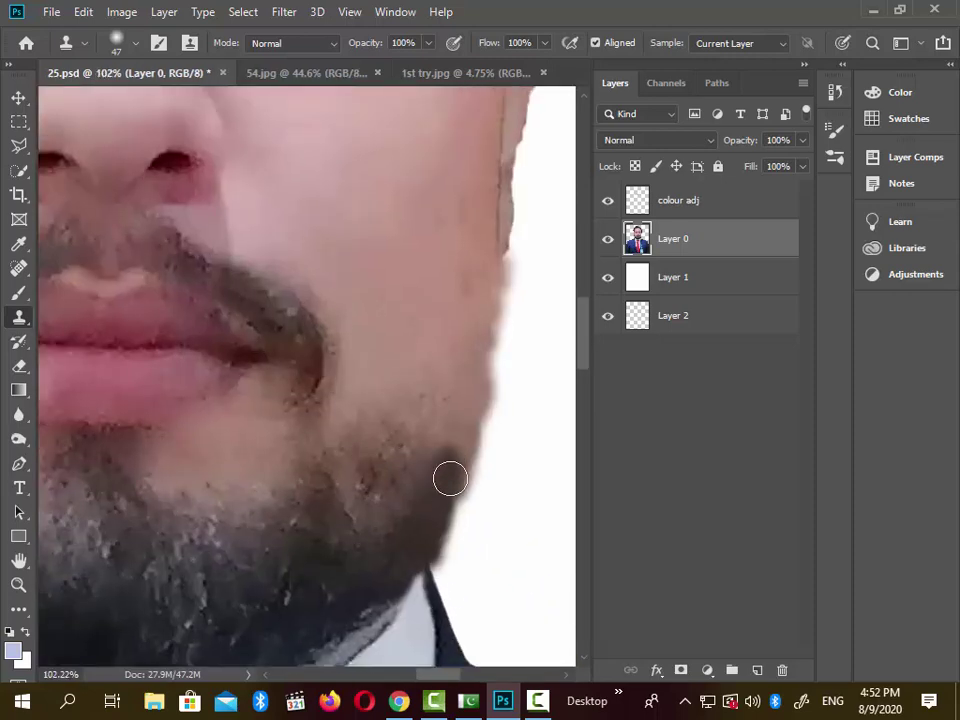
pyautogui.keyDown('alt'); pyautogui.click(465, 433); pyautogui.keyUp('alt')
pyautogui.moveTo(463, 462)
pyautogui.mouseDown()
pyautogui.moveTo(449, 435)
pyautogui.moveTo(444, 443)
pyautogui.mouseUp()
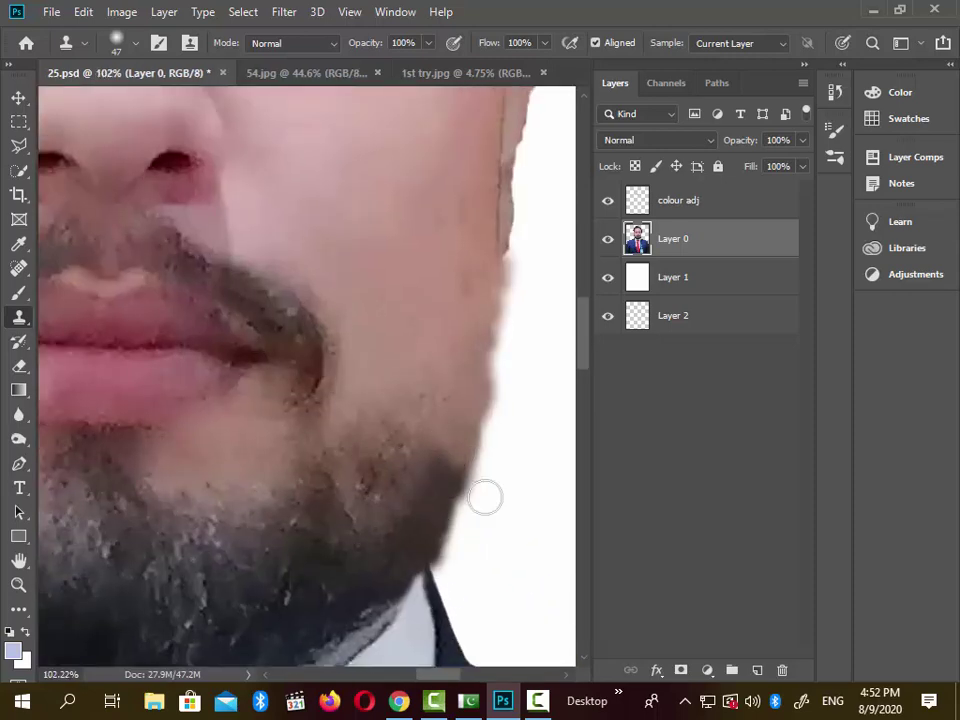
# - Lasso the area just outside the cheek and jaw edge on the image's right, delete it from Layer 1 and Layer 0, and deselect
pyautogui.scroll(-2, 427, 470)
pyautogui.scroll(-2, 430, 472)
pyautogui.scroll(3, 513, 526)
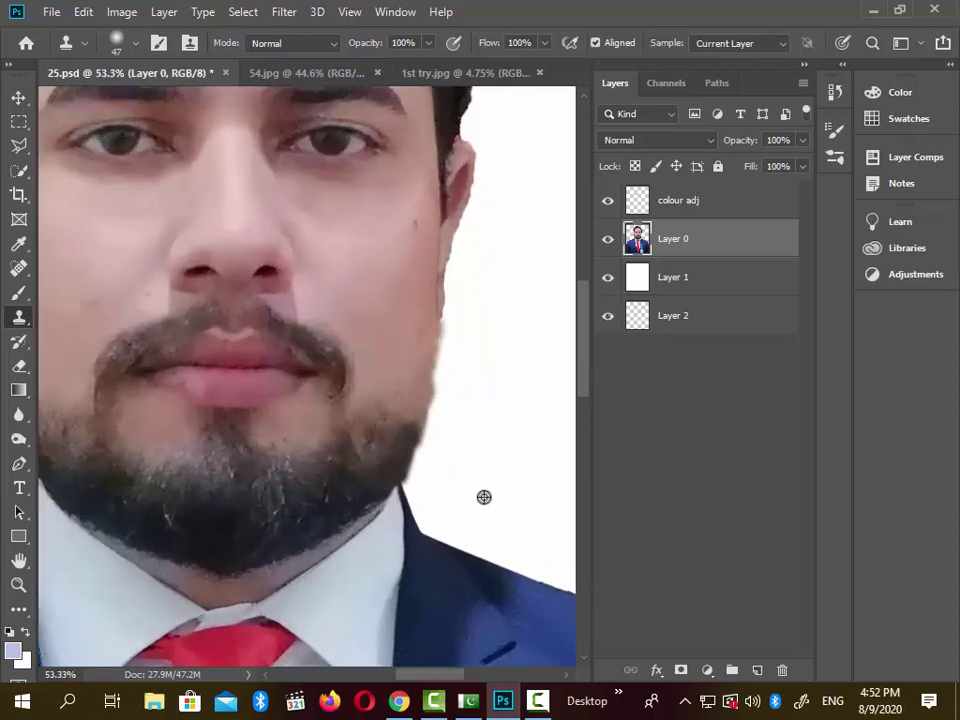
pyautogui.click(678, 318)
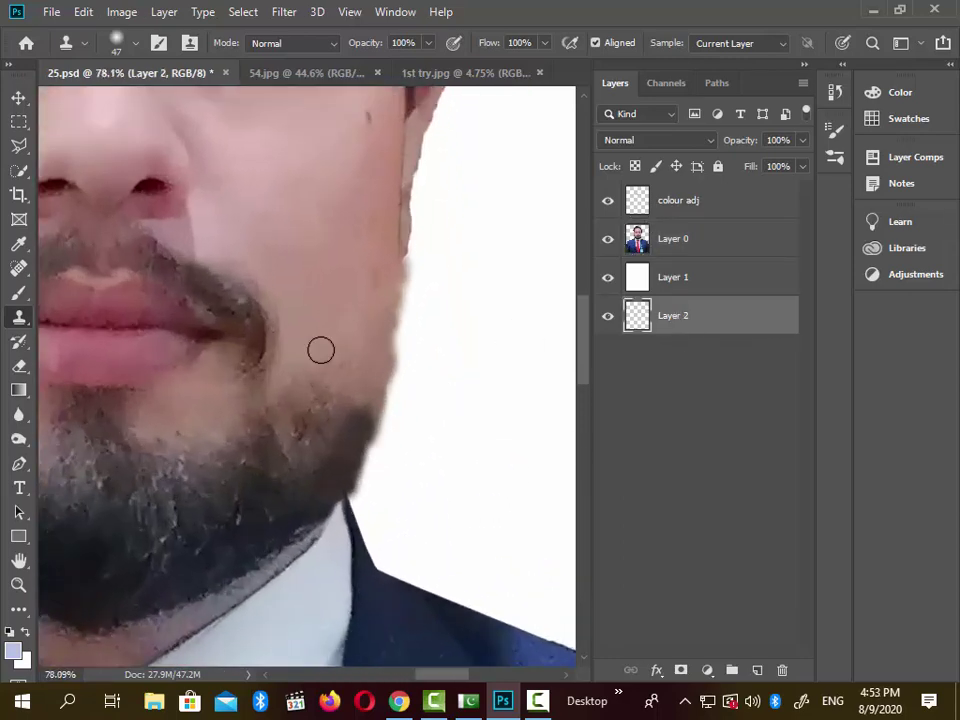
pyautogui.click(18, 147)
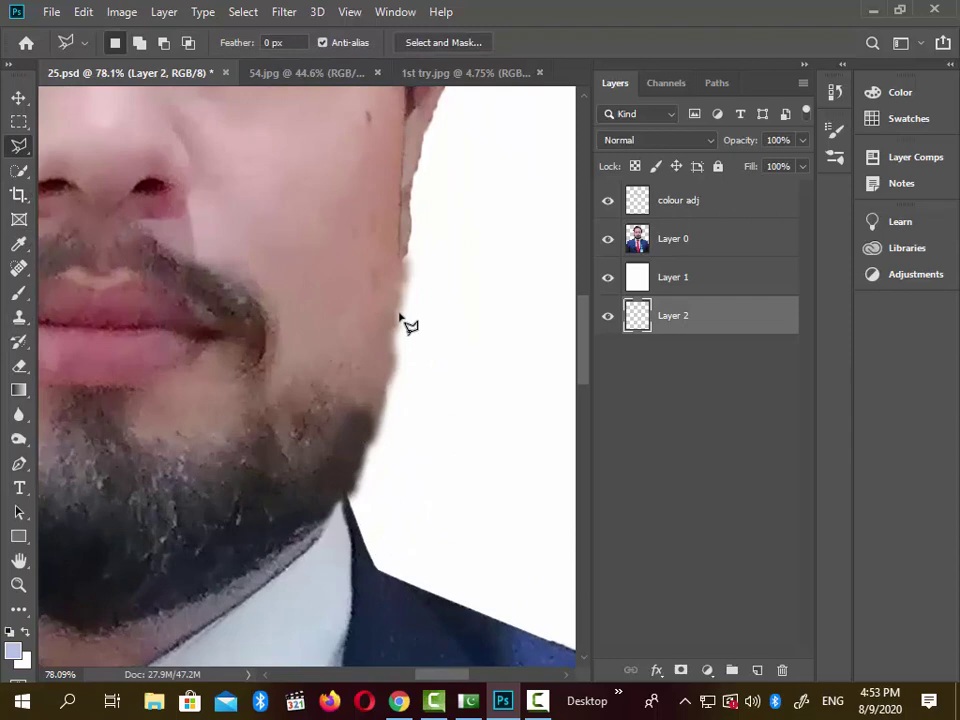
pyautogui.click(400, 259)
pyautogui.click(391, 370)
pyautogui.click(347, 497)
pyautogui.click(356, 516)
pyautogui.click(468, 470)
pyautogui.click(522, 355)
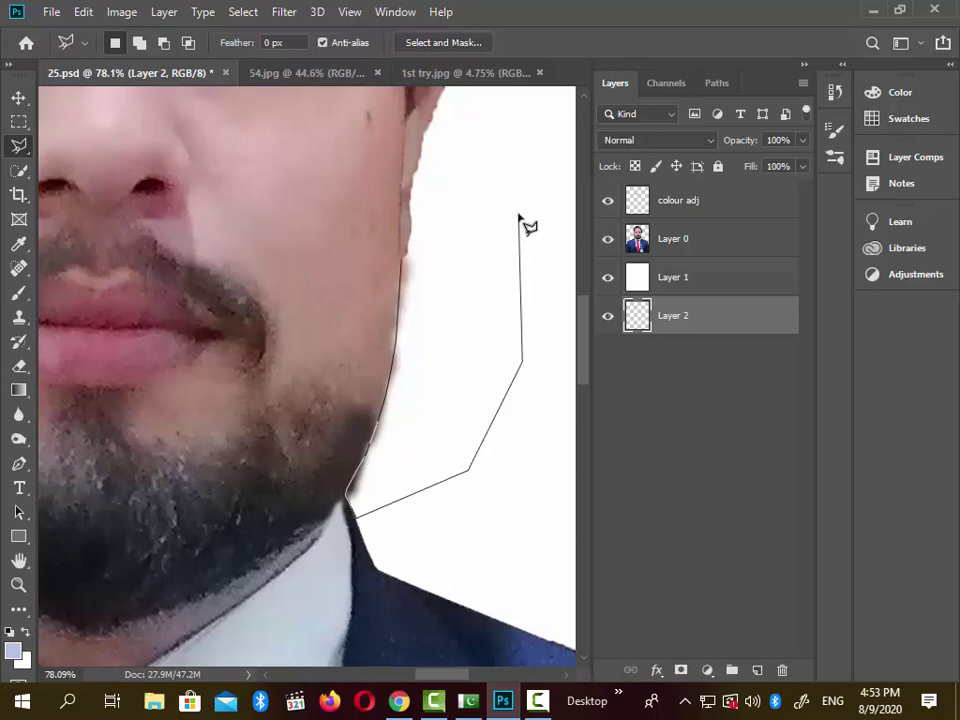
pyautogui.click(517, 214)
pyautogui.click(505, 193)
pyautogui.click(407, 263)
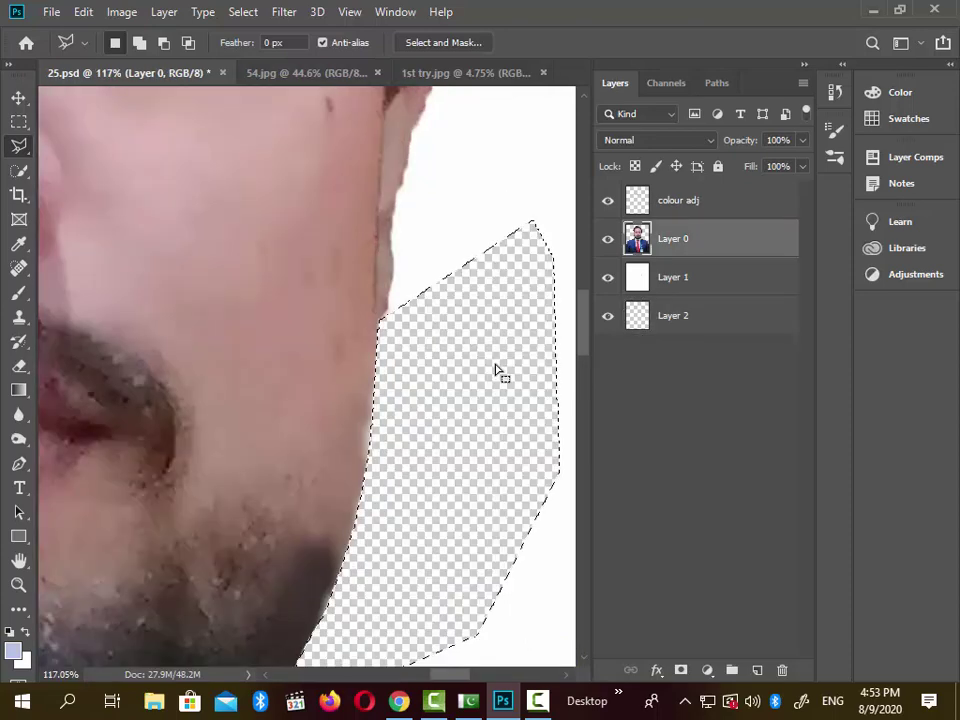
pyautogui.hotkey('ctrl', 'd')
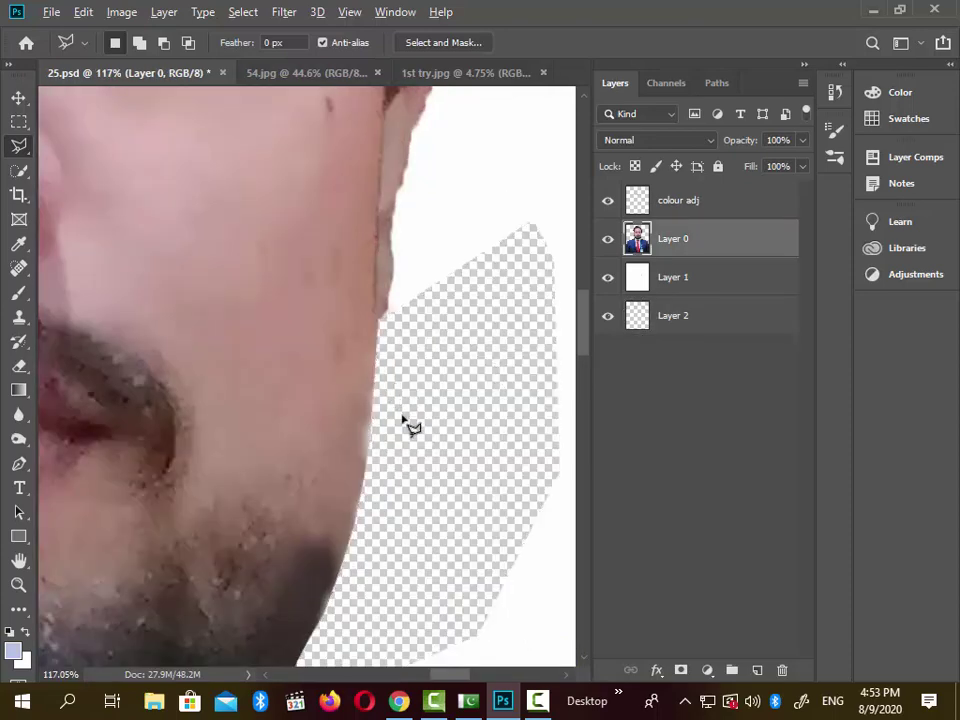
# - Fill the whole of Layer 1 behind the portrait with solid blue
pyautogui.scroll(-5, 411, 426)
pyautogui.scroll(-1, 420, 428)
pyautogui.scroll(6, 396, 446)
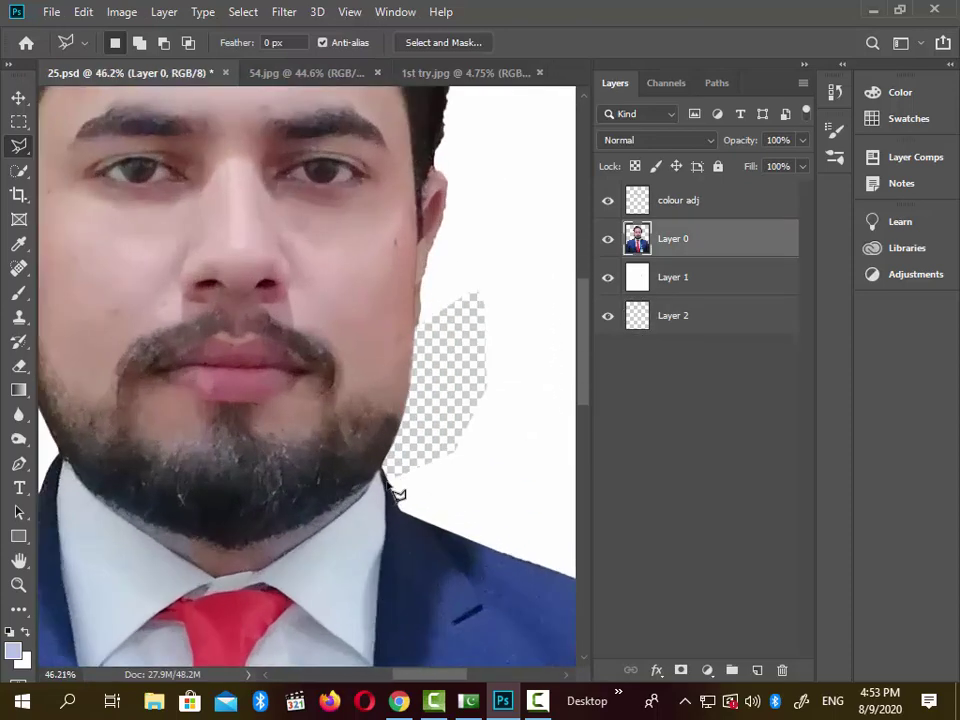
pyautogui.scroll(3, 390, 496)
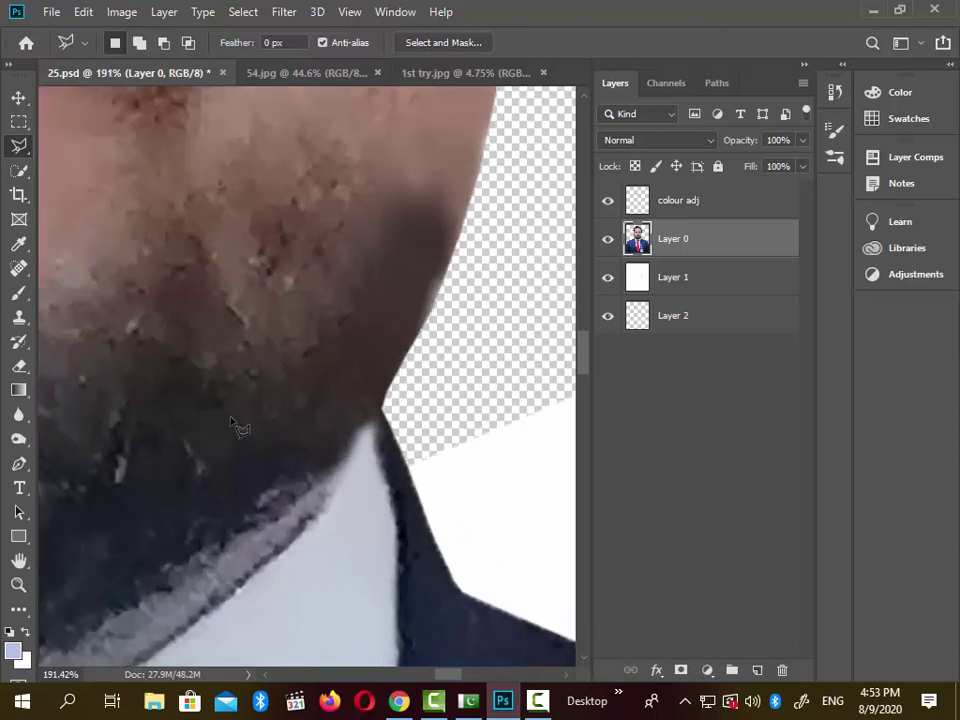
pyautogui.scroll(-6, 395, 457)
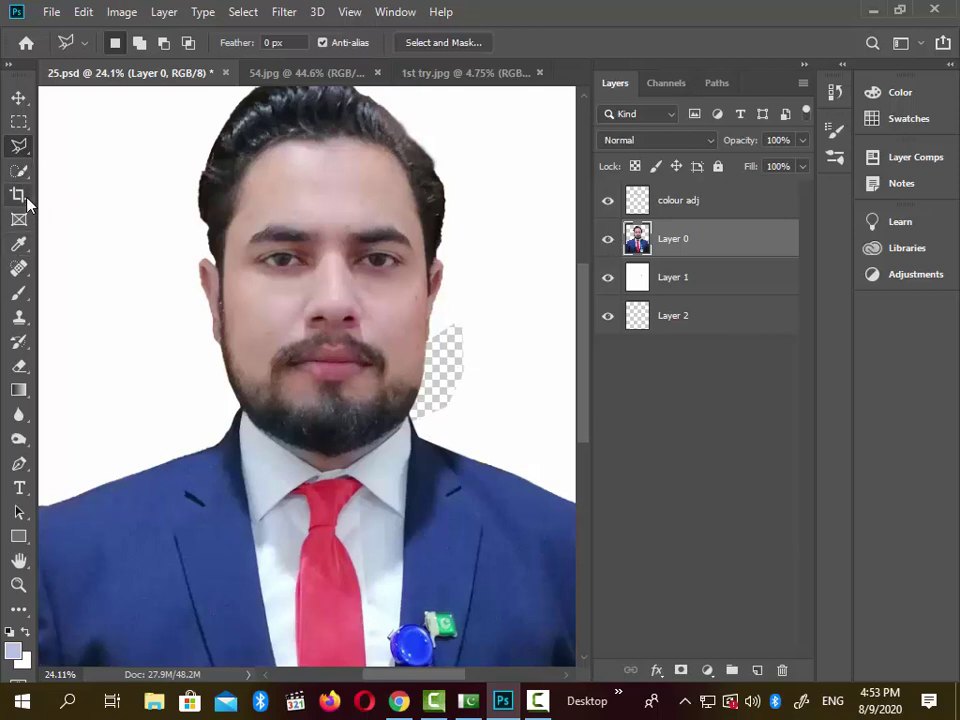
pyautogui.press('w')
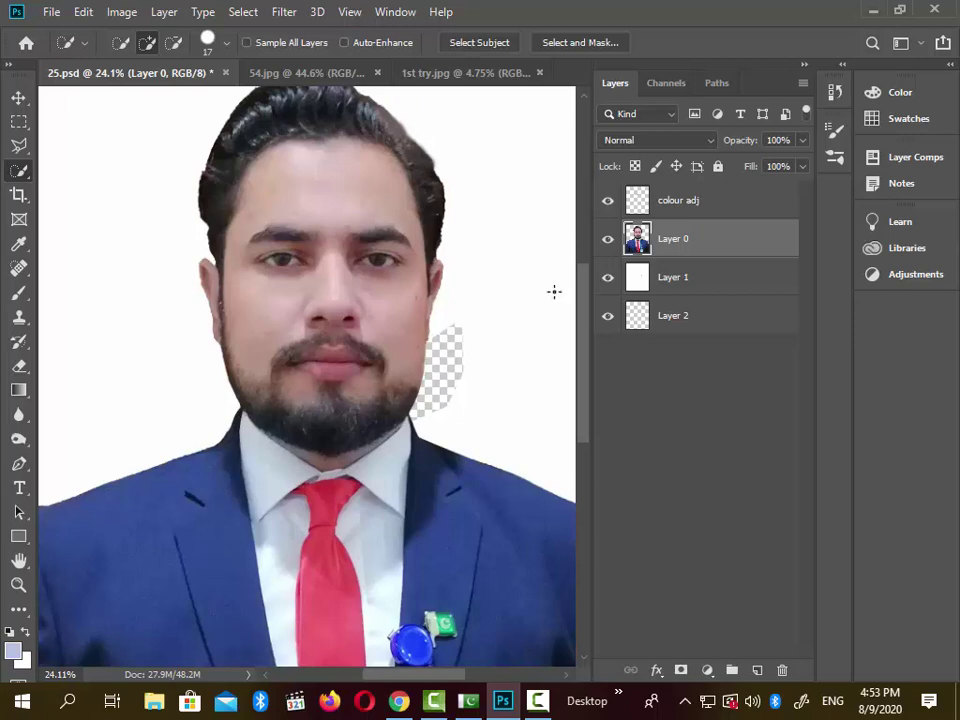
pyautogui.click(683, 288)
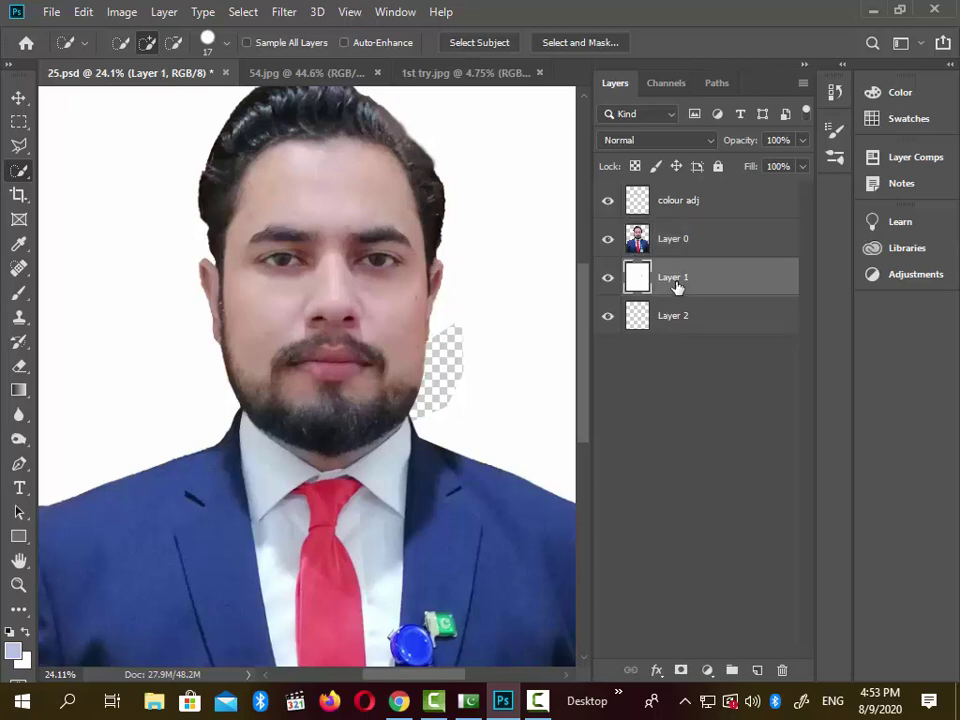
pyautogui.hotkey('alt', 'BackSpace')
pyautogui.scroll(-2, 467, 283)
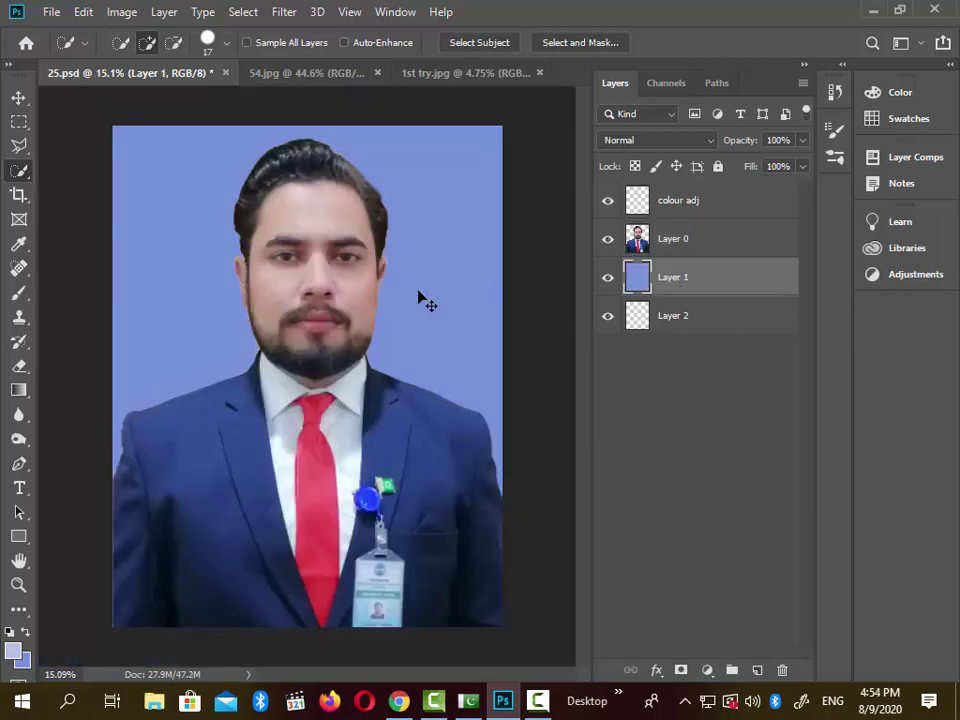
# - Examine the retouched face, beard and jaw contour against the blue background
pyautogui.scroll(-2, 393, 282)
pyautogui.scroll(4, 377, 326)
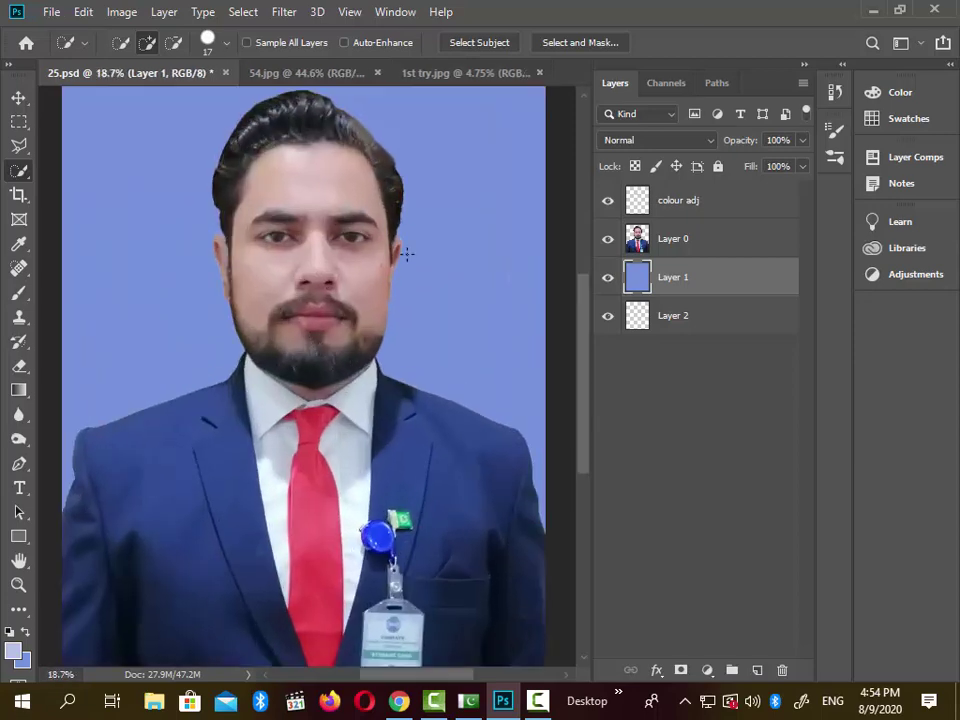
pyautogui.scroll(2, 295, 247)
pyautogui.scroll(-4, 400, 375)
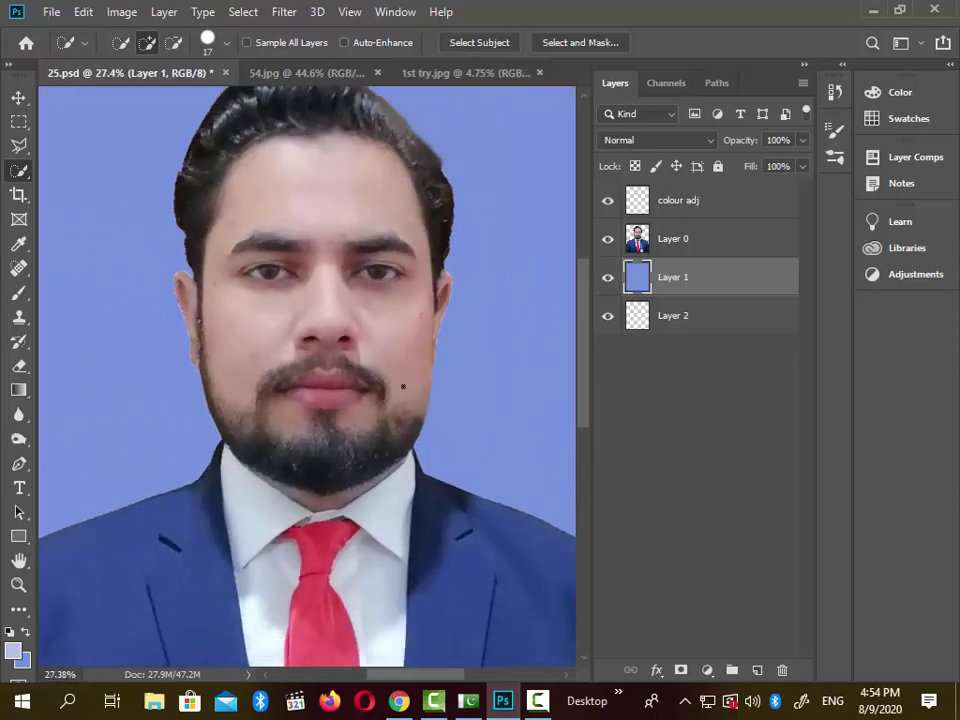
pyautogui.scroll(2, 298, 221)
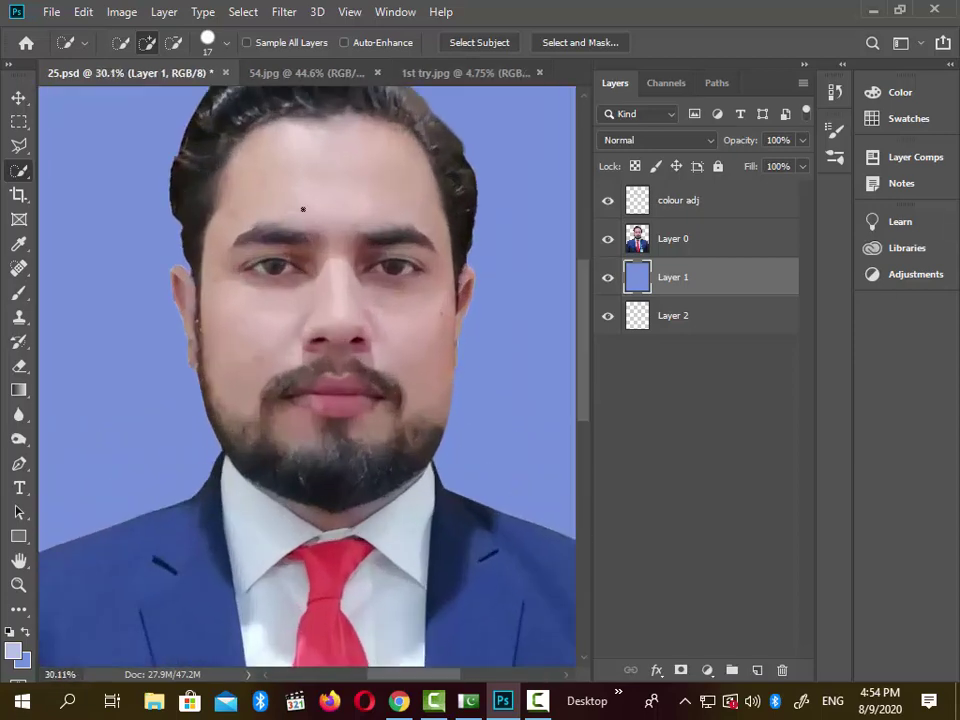
pyautogui.scroll(-3, 397, 460)
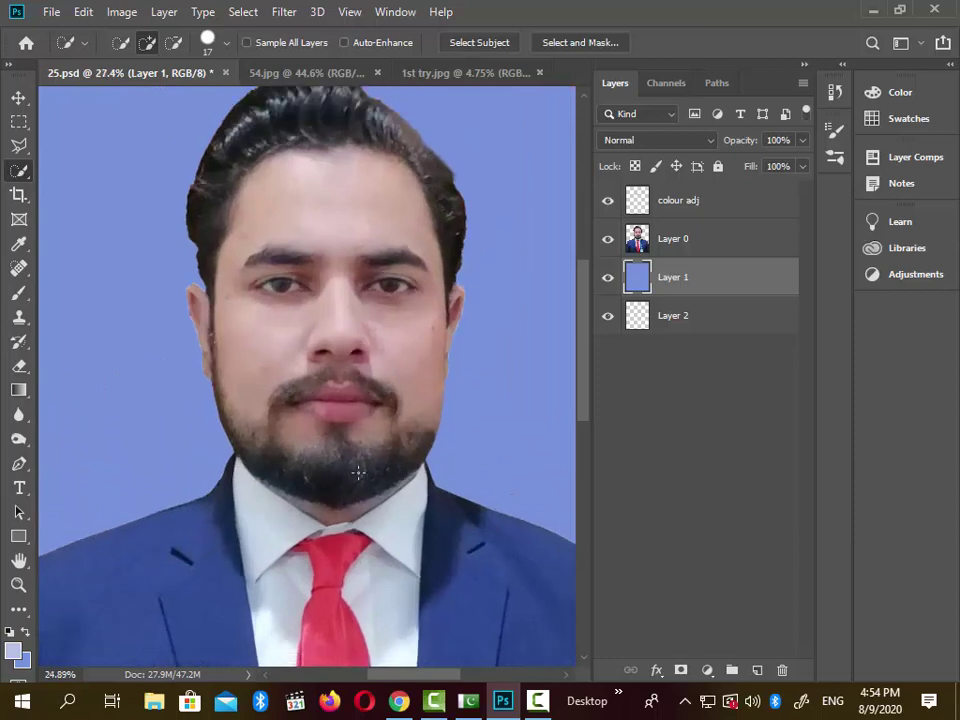
pyautogui.scroll(2, 329, 144)
pyautogui.scroll(-3, 313, 283)
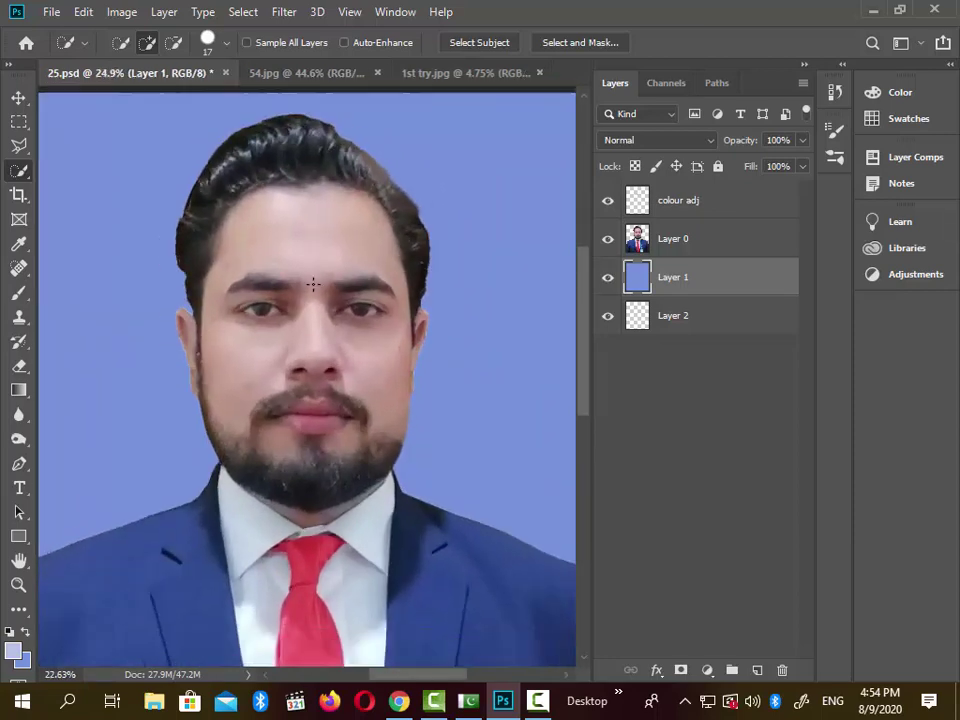
pyautogui.scroll(2, 335, 233)
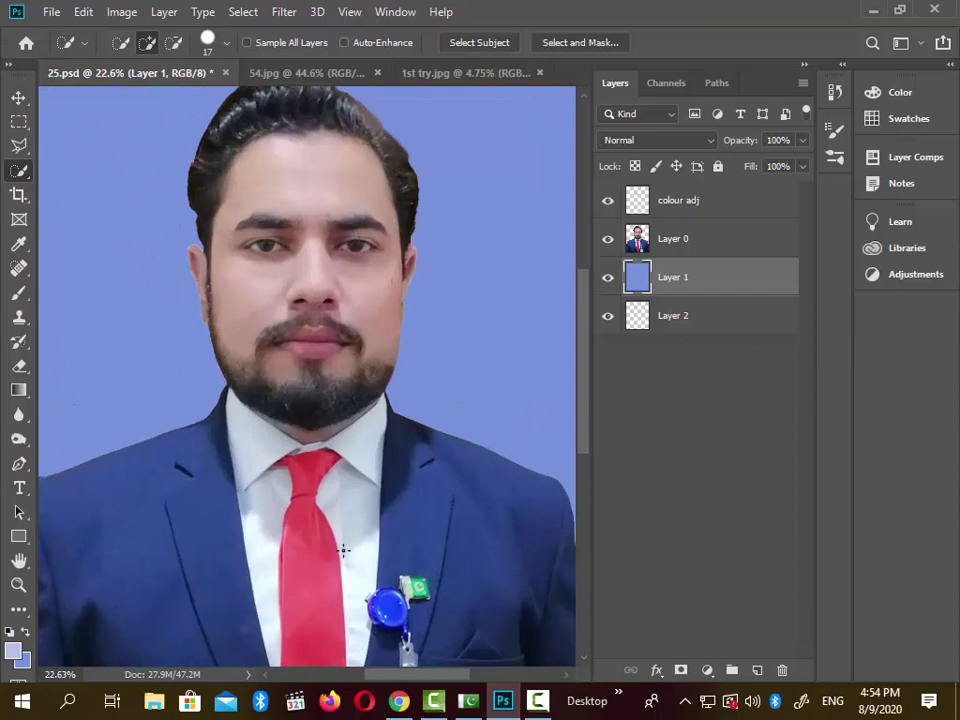
pyautogui.scroll(-2, 301, 430)
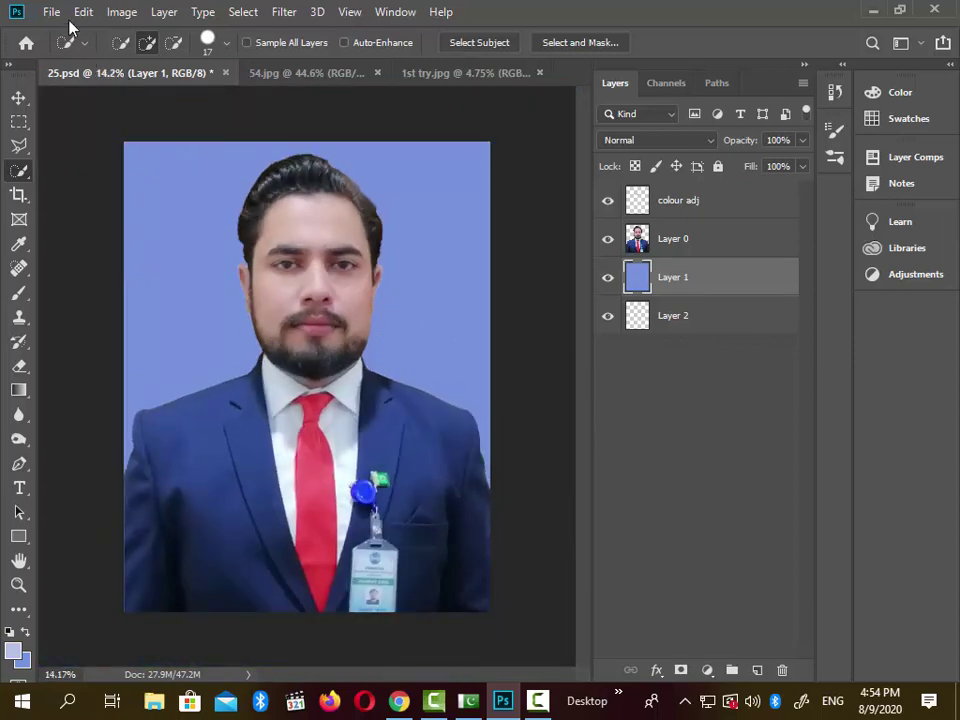
# - Check the document's dimensions in Image Size
pyautogui.click(121, 12)
pyautogui.click(182, 155)
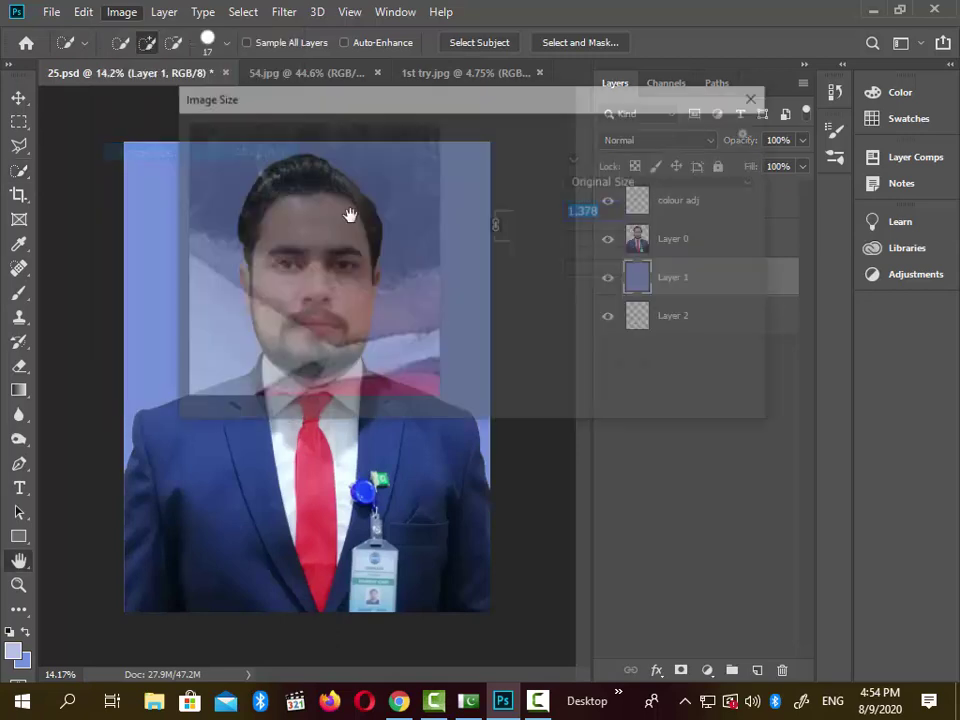
pyautogui.click(558, 388)
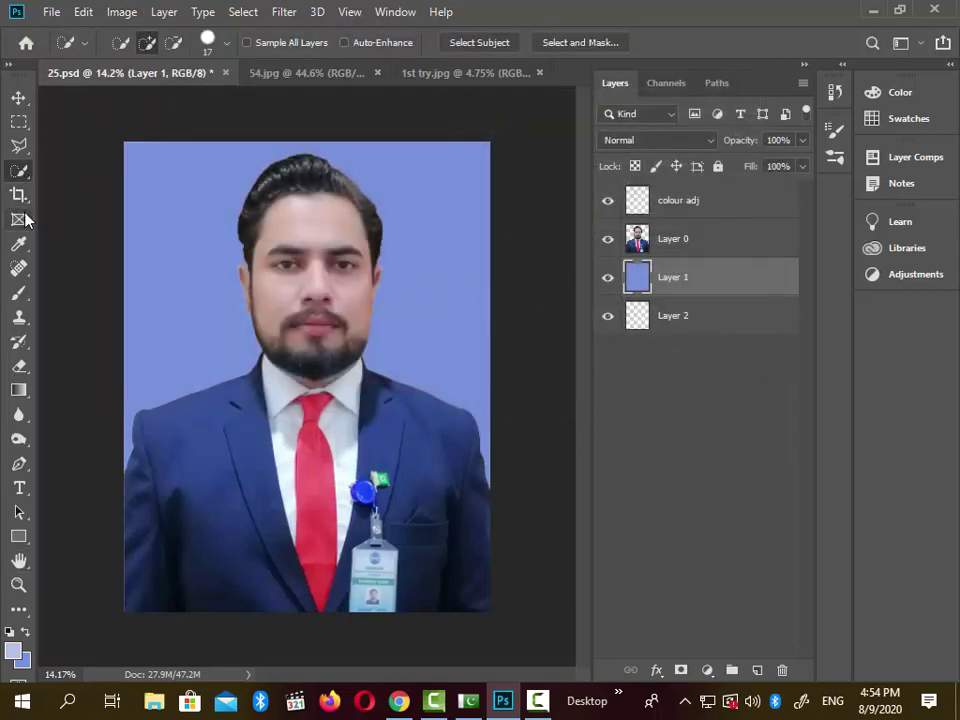
# - Crop the portrait to head and shoulders, cutting the lower part at mid-tie and trimming both sides of the image
pyautogui.click(19, 195)
pyautogui.moveTo(319, 628); pyautogui.dragTo(318, 537)
pyautogui.moveTo(490, 377); pyautogui.dragTo(480, 377)
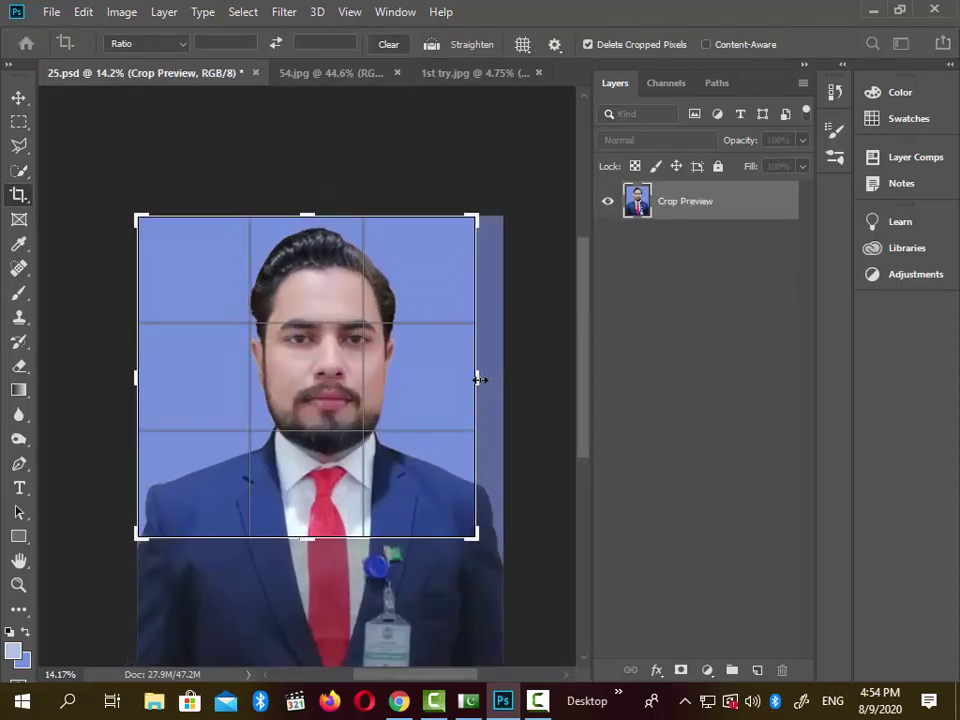
pyautogui.moveTo(141, 372); pyautogui.dragTo(148, 377)
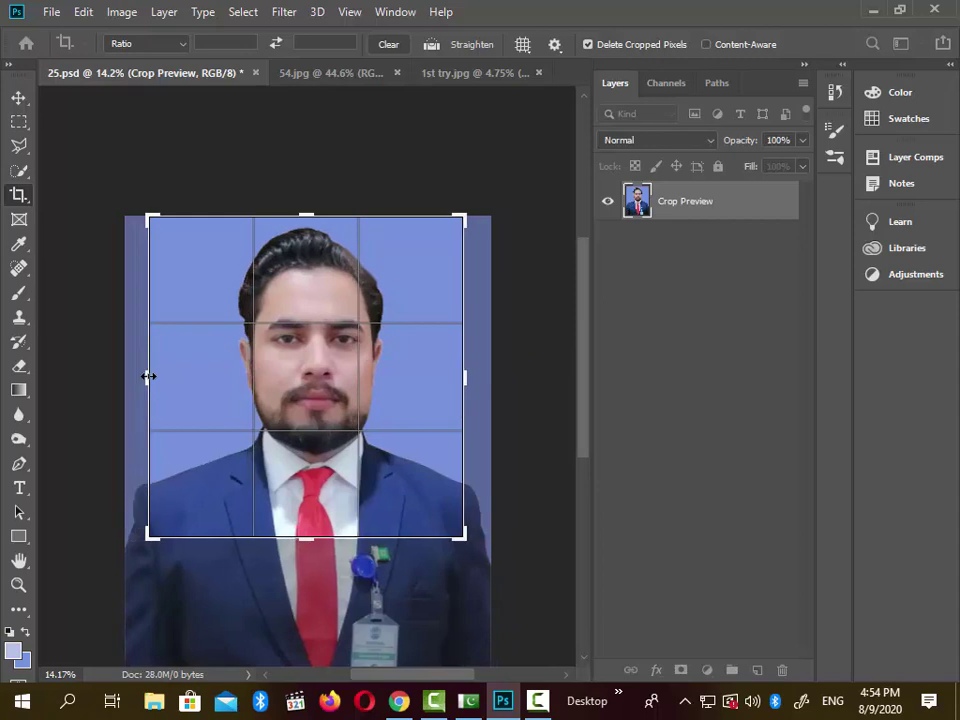
pyautogui.press('Return')
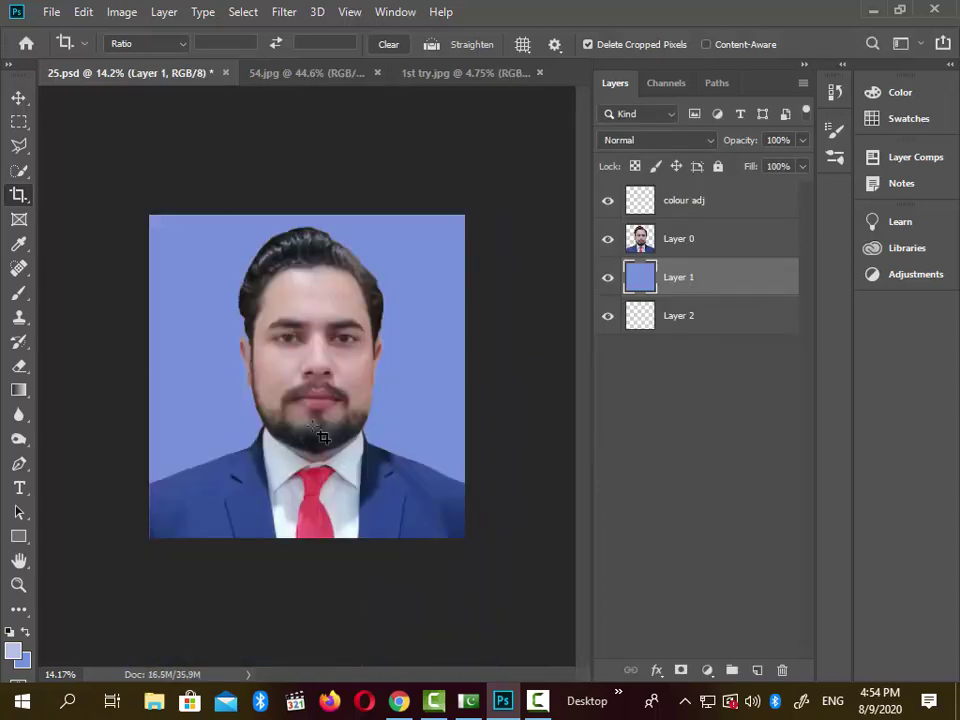
# - Resize the cropped image with linked proportions, entering a width of 1.5 inches and a final height of 2.0 inches
pyautogui.click(121, 18)
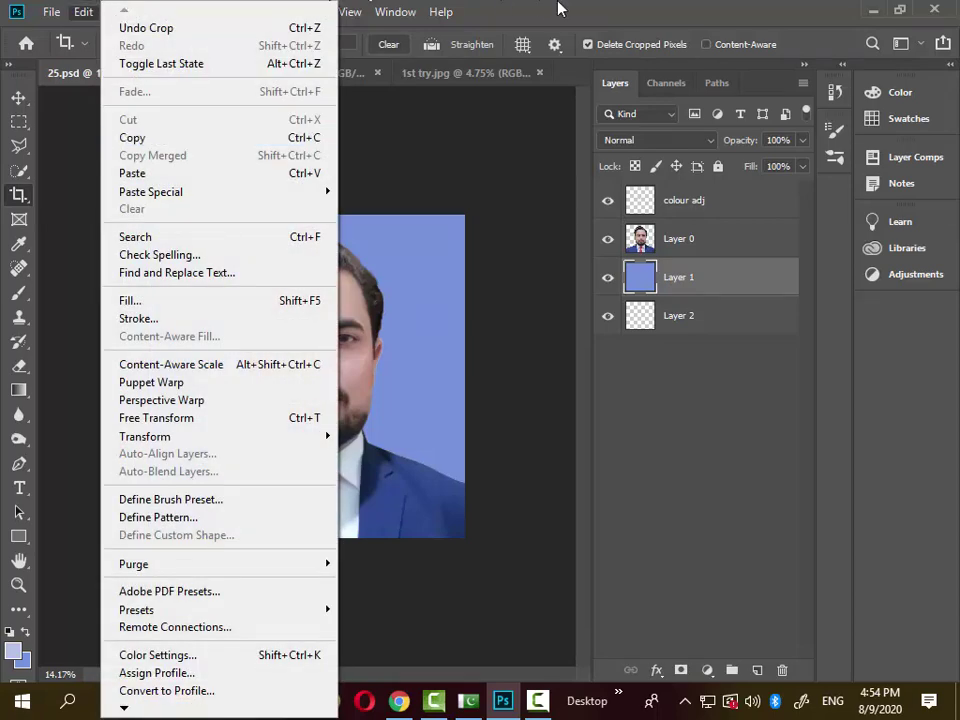
pyautogui.click(121, 11)
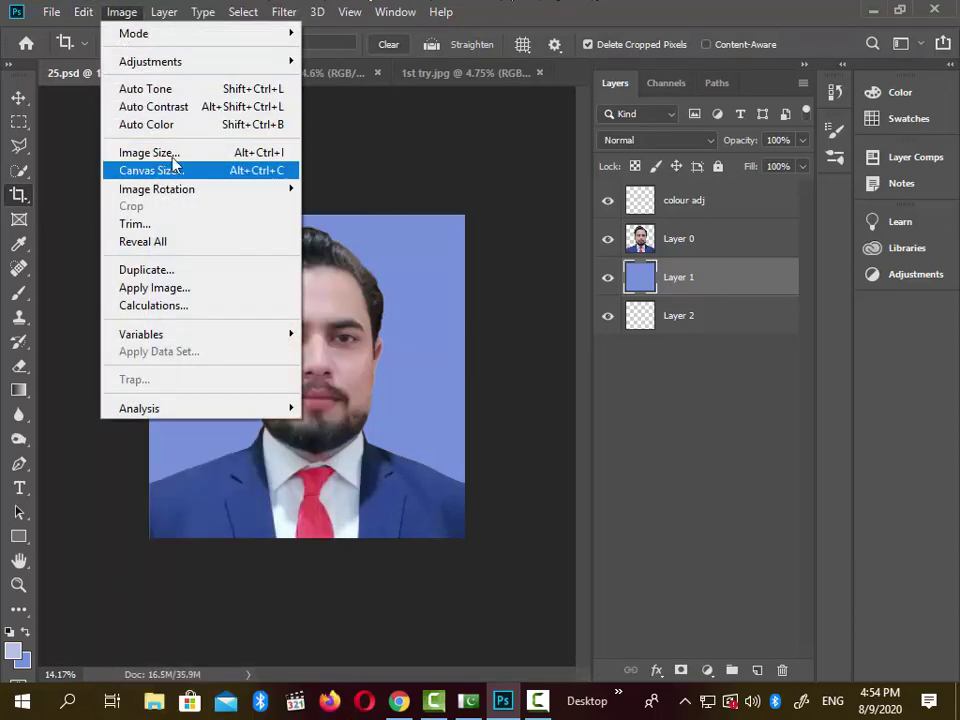
pyautogui.click(174, 156)
pyautogui.write('1.5')
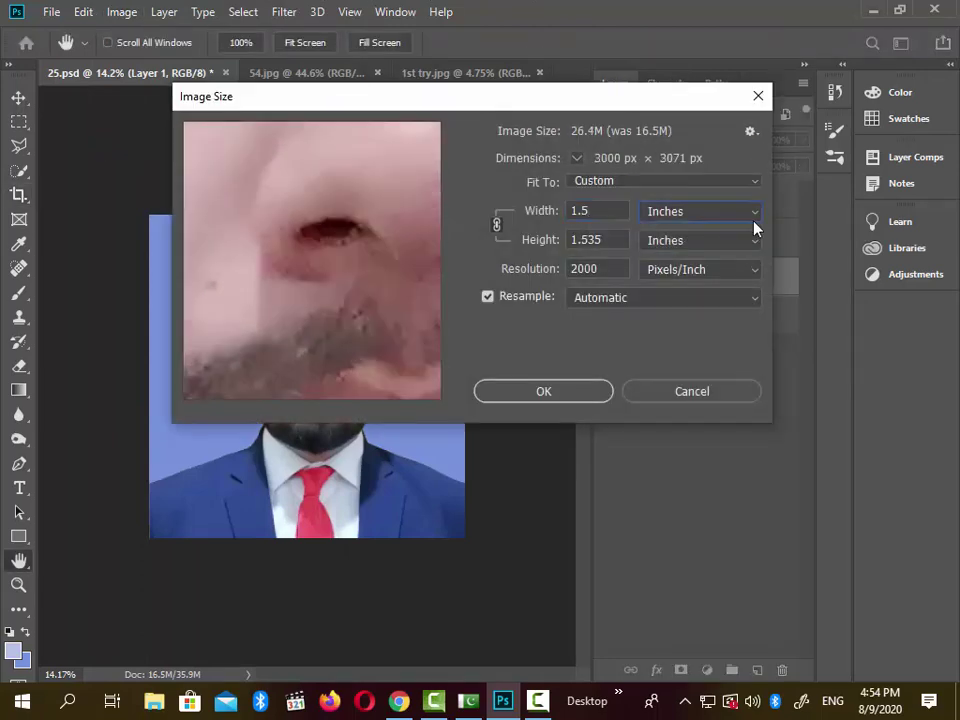
pyautogui.press('Tab')
pyautogui.write('2.0')
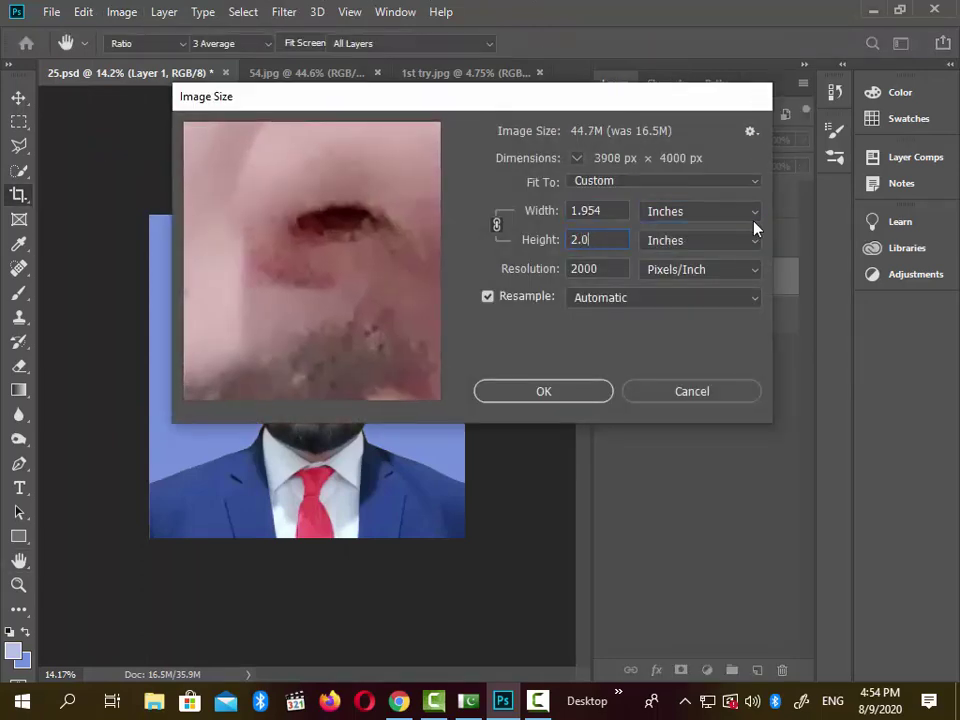
pyautogui.press('Return')
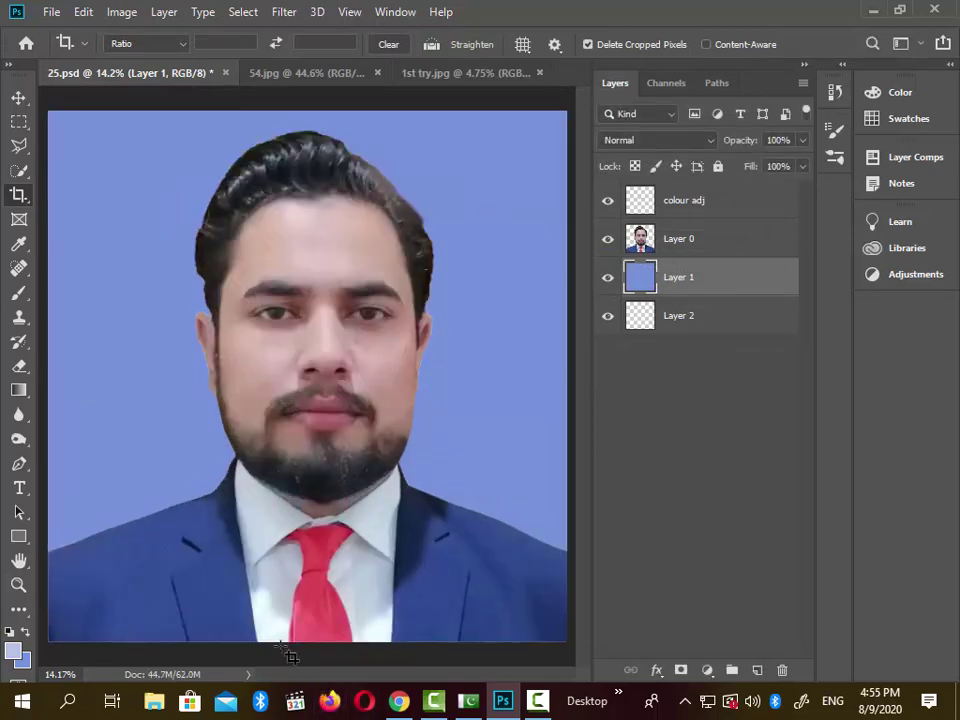
pyautogui.click(53, 12)
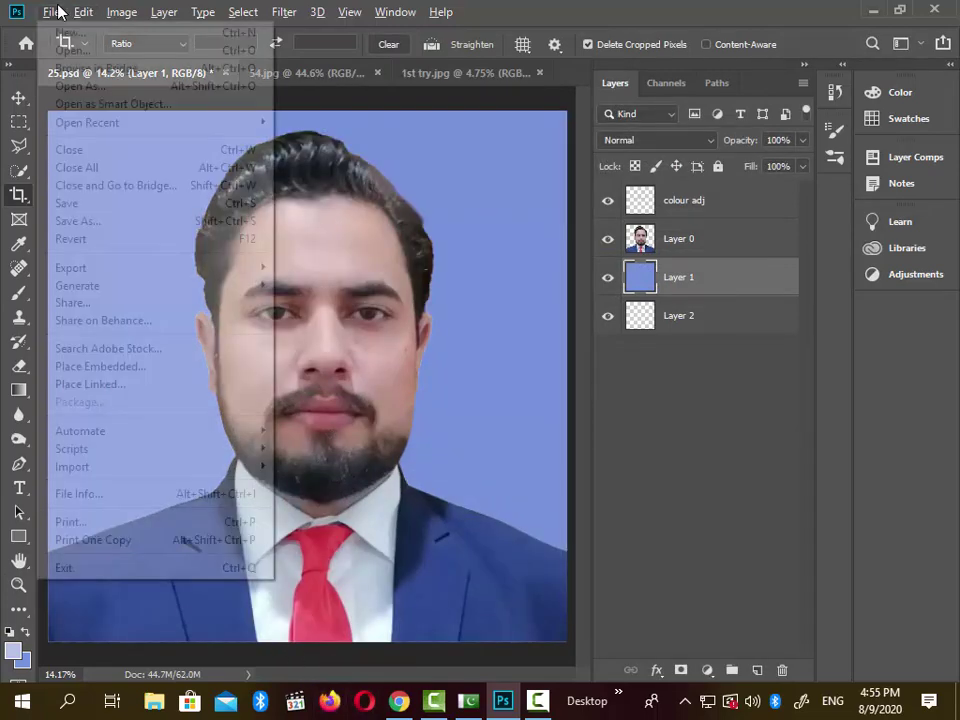
pyautogui.click(90, 221)
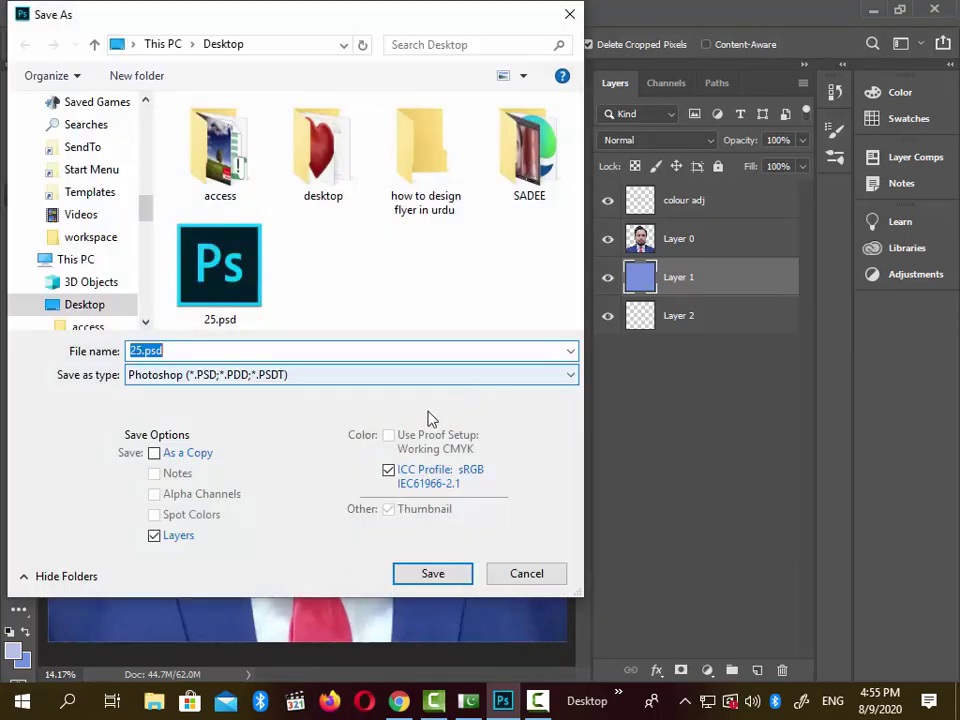
pyautogui.click(313, 385)
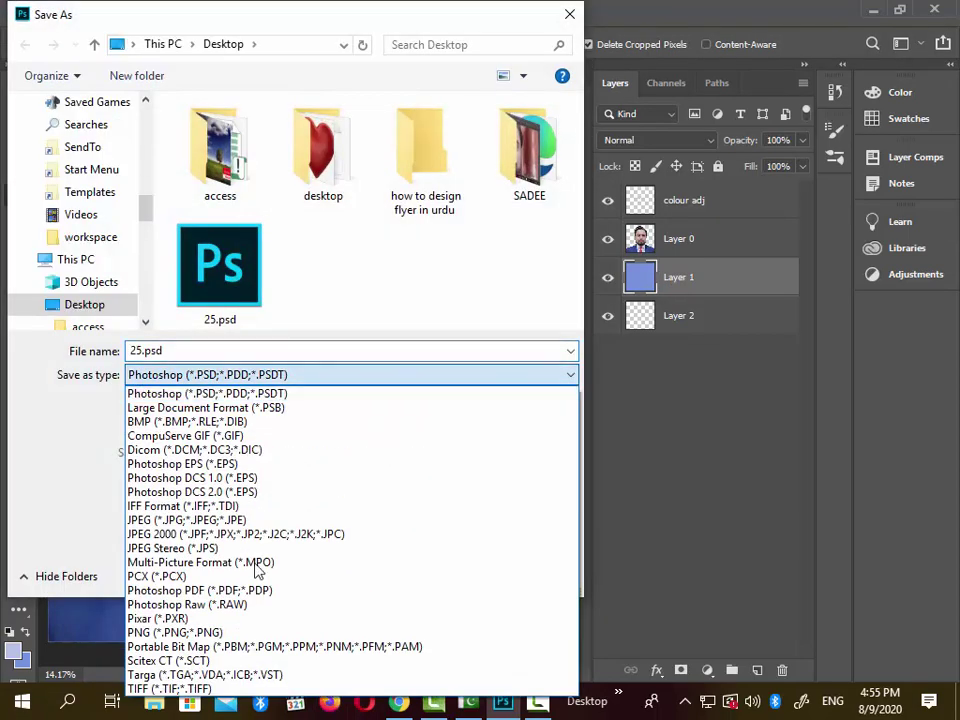
pyautogui.click(240, 518)
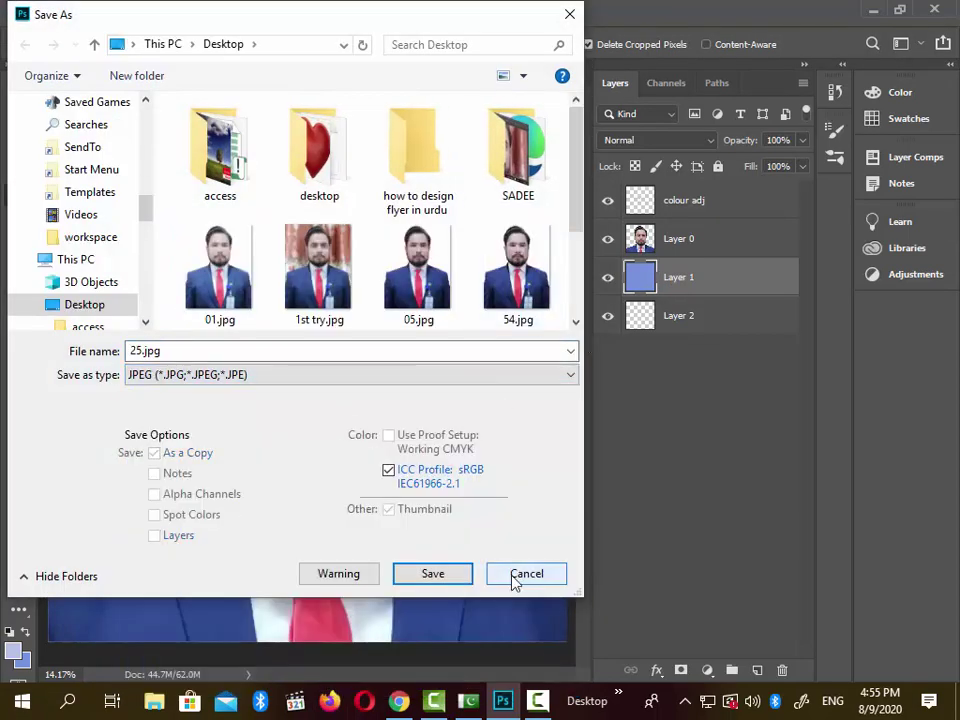
pyautogui.click(514, 577)
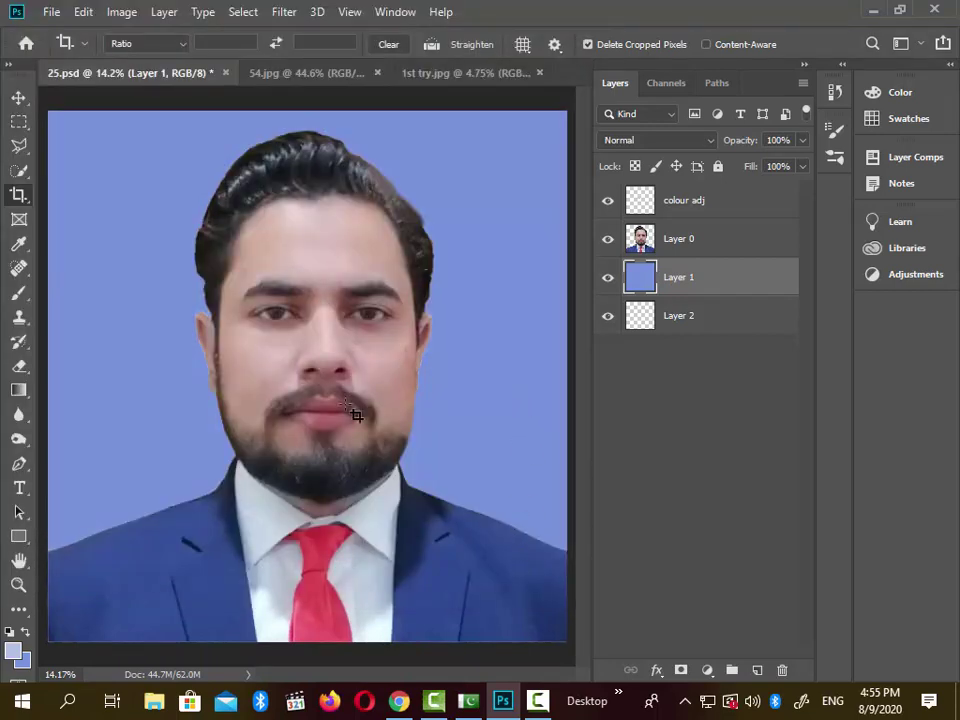